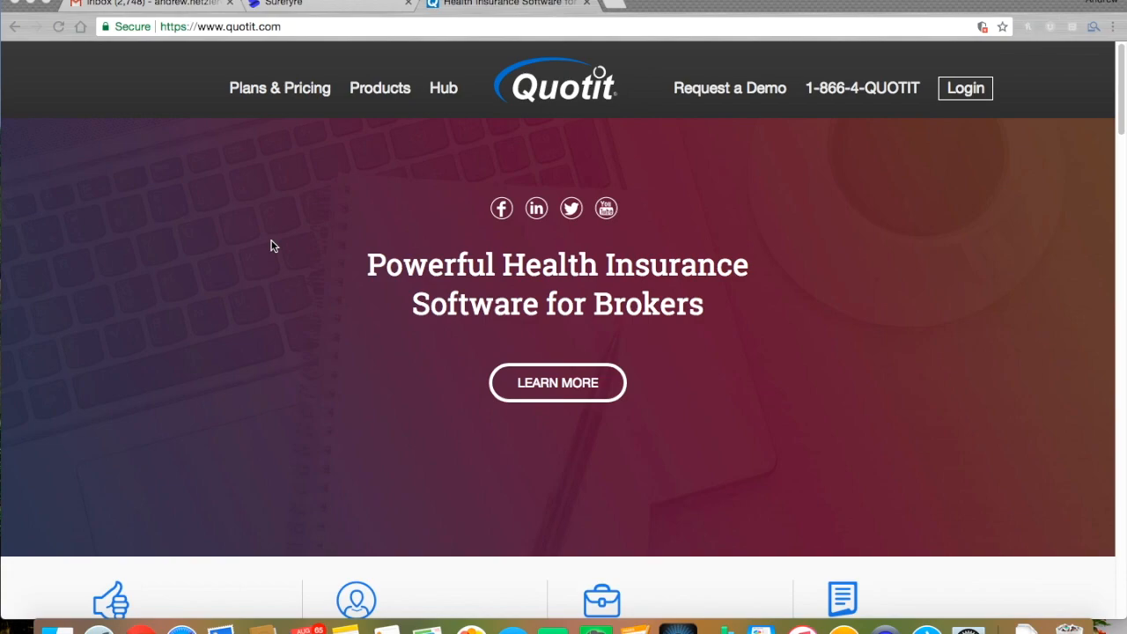
# Log in to Quotit PRO from quotit.com with the saved broker credentials
pyautogui.click(974, 95)
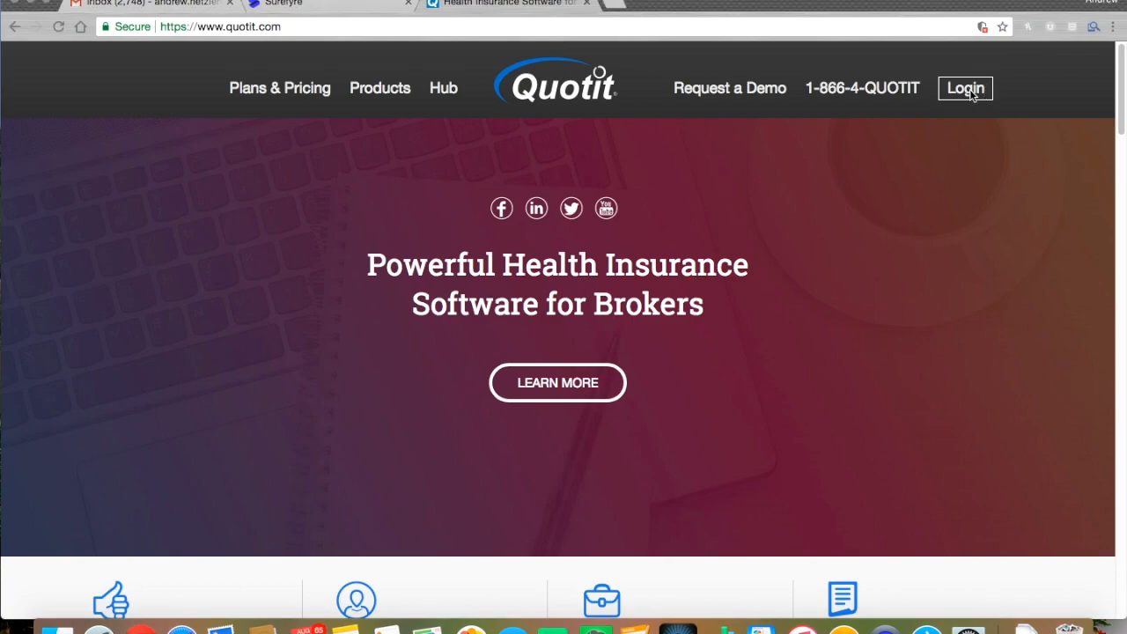
pyautogui.click(972, 95)
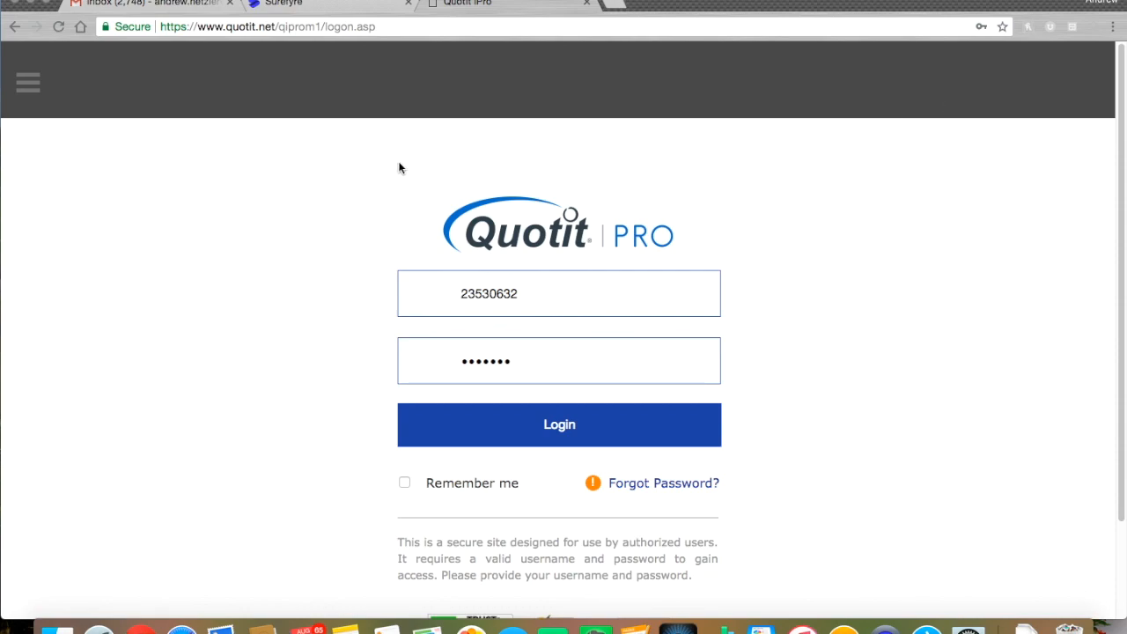
pyautogui.click(347, 432)
pyautogui.click(457, 430)
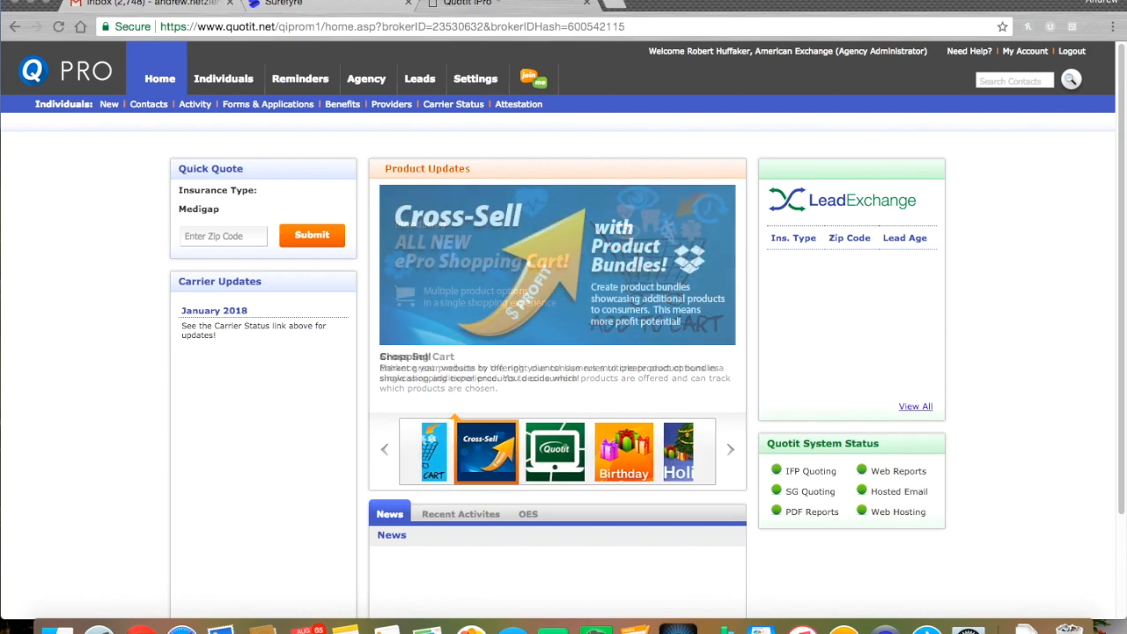
# Start a new individual contact and enter the client's first and last name
pyautogui.click(109, 106)
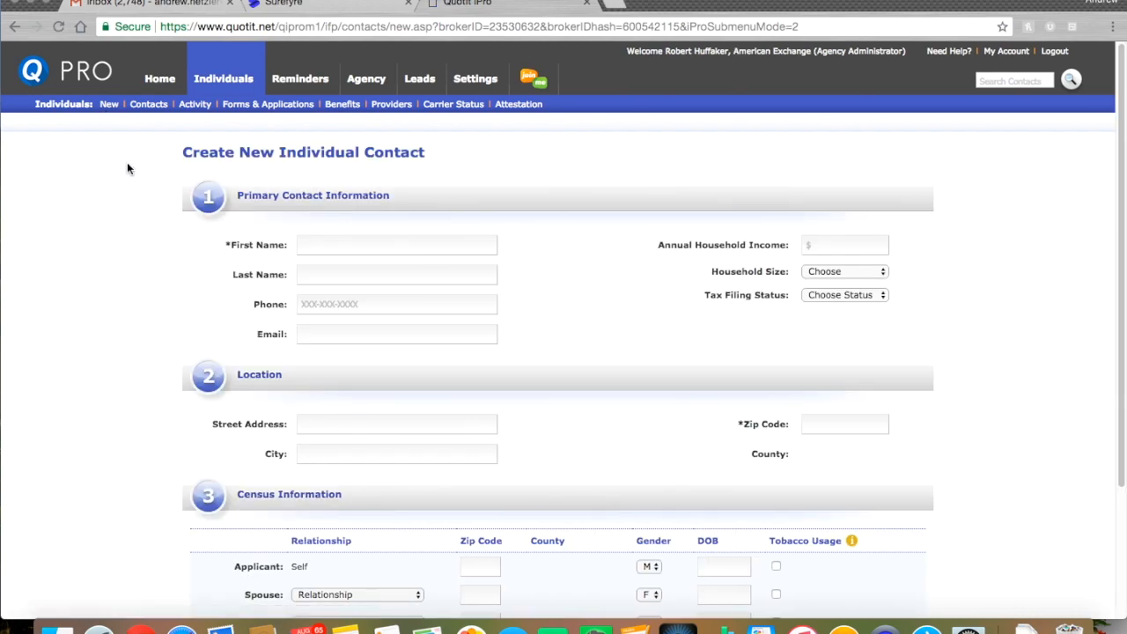
pyautogui.scroll(-2, 149, 219)
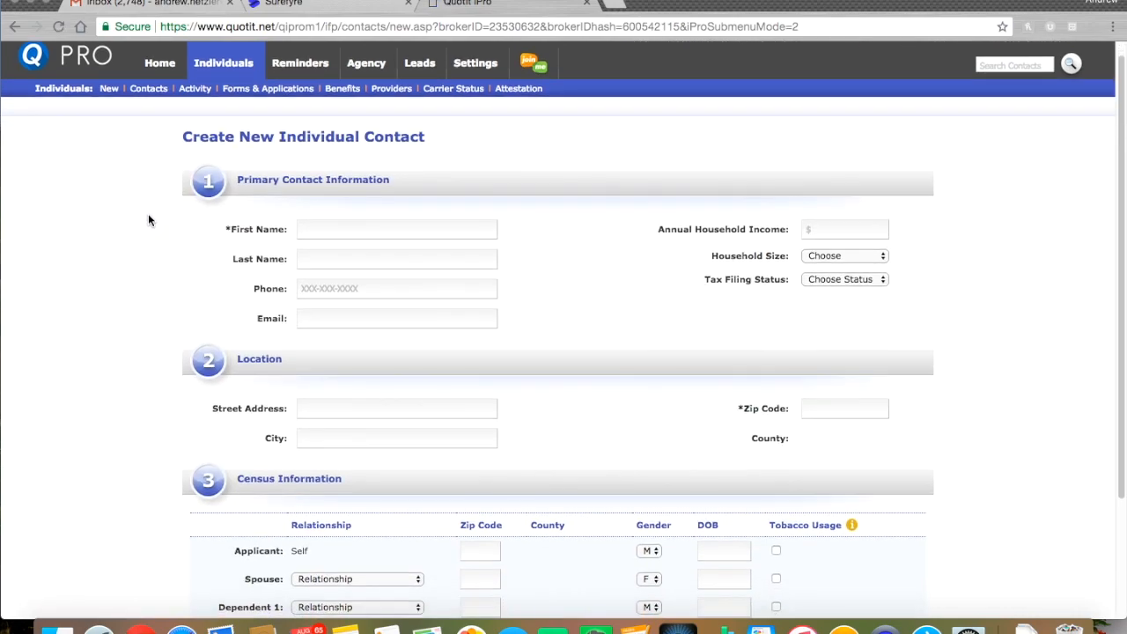
pyautogui.scroll(-2, 150, 231)
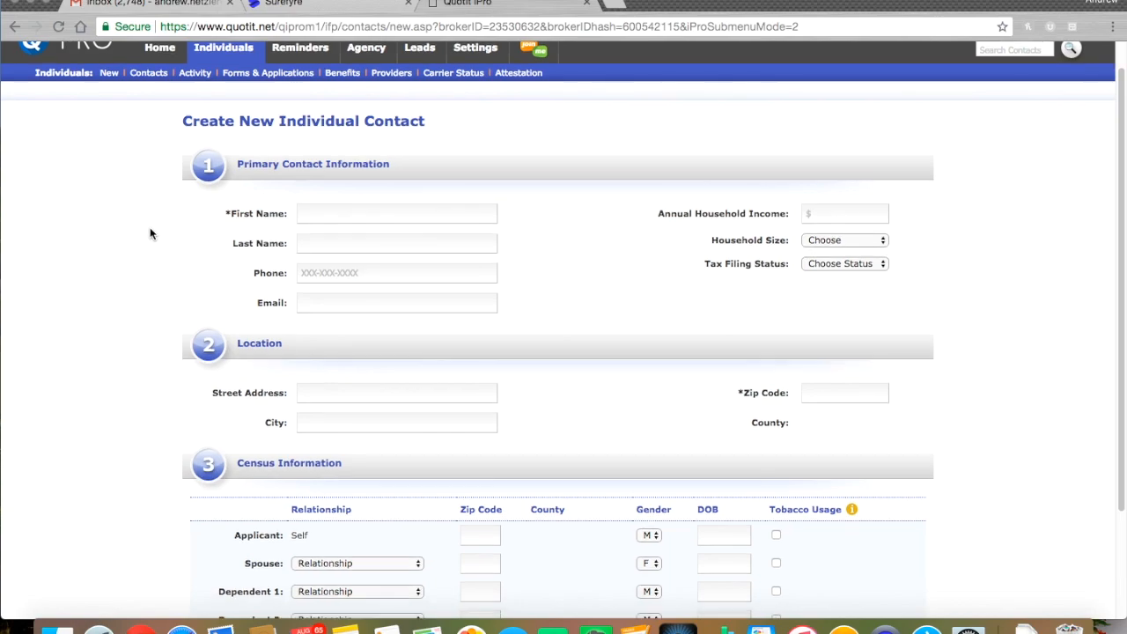
pyautogui.scroll(-2, 154, 233)
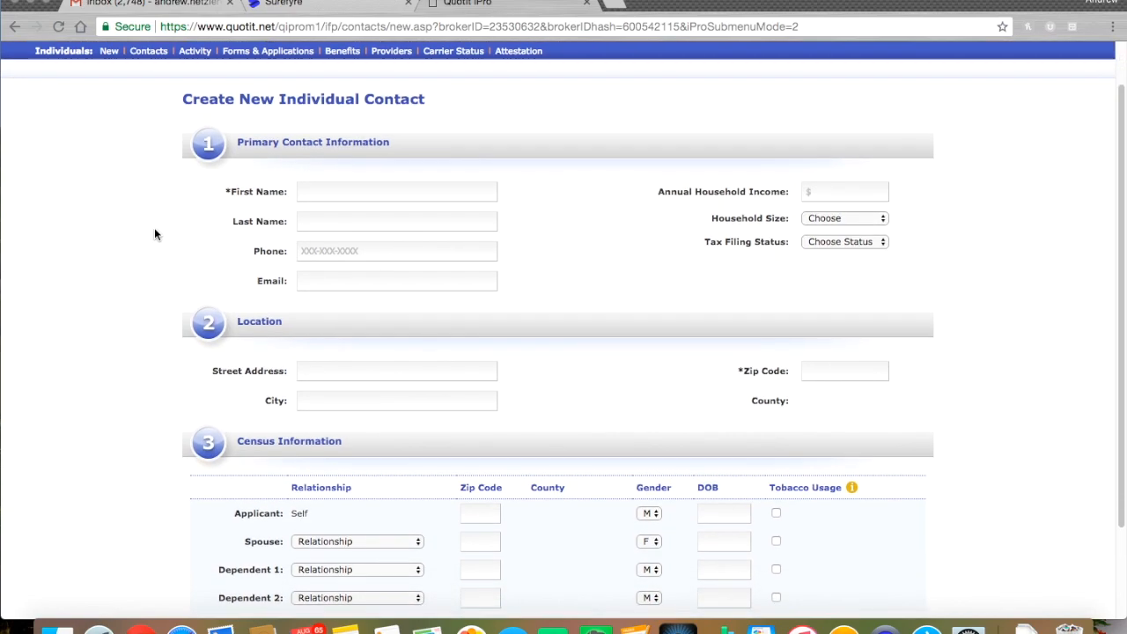
pyautogui.scroll(-1, 154, 231)
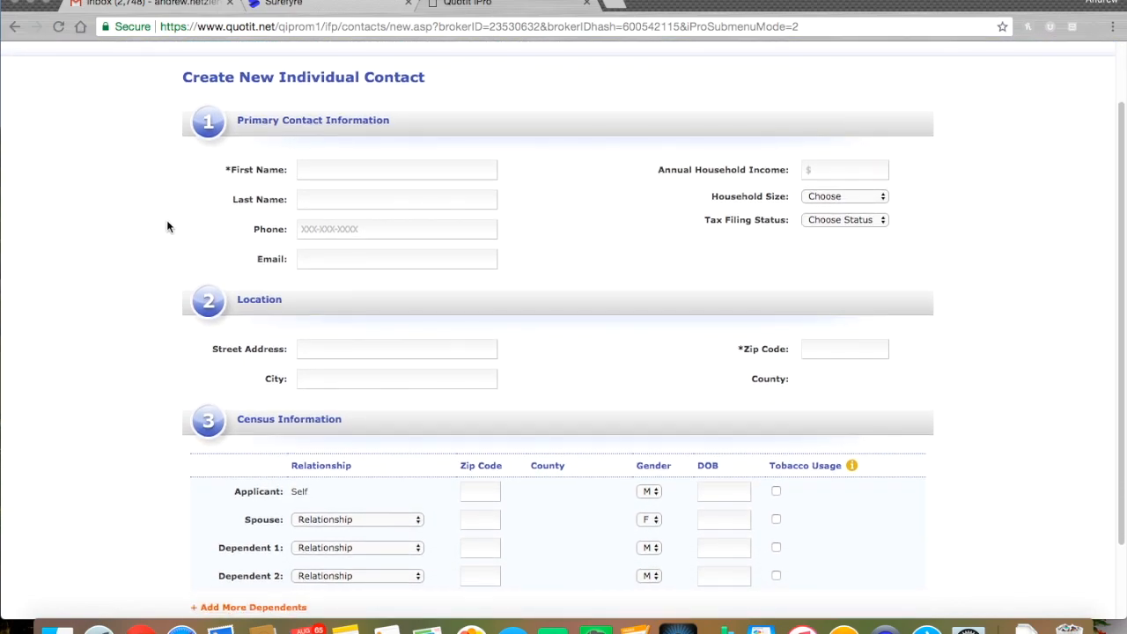
pyautogui.click(174, 193)
pyautogui.moveTo(738, 350); pyautogui.dragTo(788, 357)
pyautogui.click(958, 353)
pyautogui.click(850, 349)
pyautogui.write('37408')
pyautogui.click(983, 371)
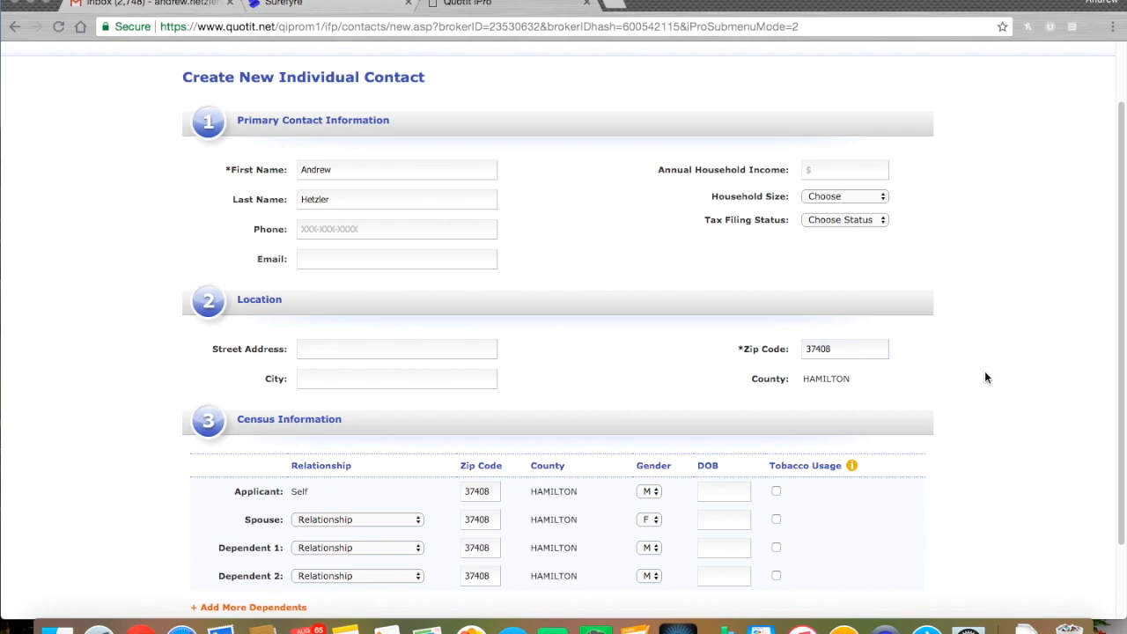
pyautogui.click(704, 493)
pyautogui.write('04/12/1987')
# Set annual household income 35000, household size 1, and tax filing status Single
pyautogui.click(869, 163)
pyautogui.write('35000')
pyautogui.moveTo(664, 177); pyautogui.dragTo(925, 226)
pyautogui.click(927, 227)
pyautogui.click(884, 203)
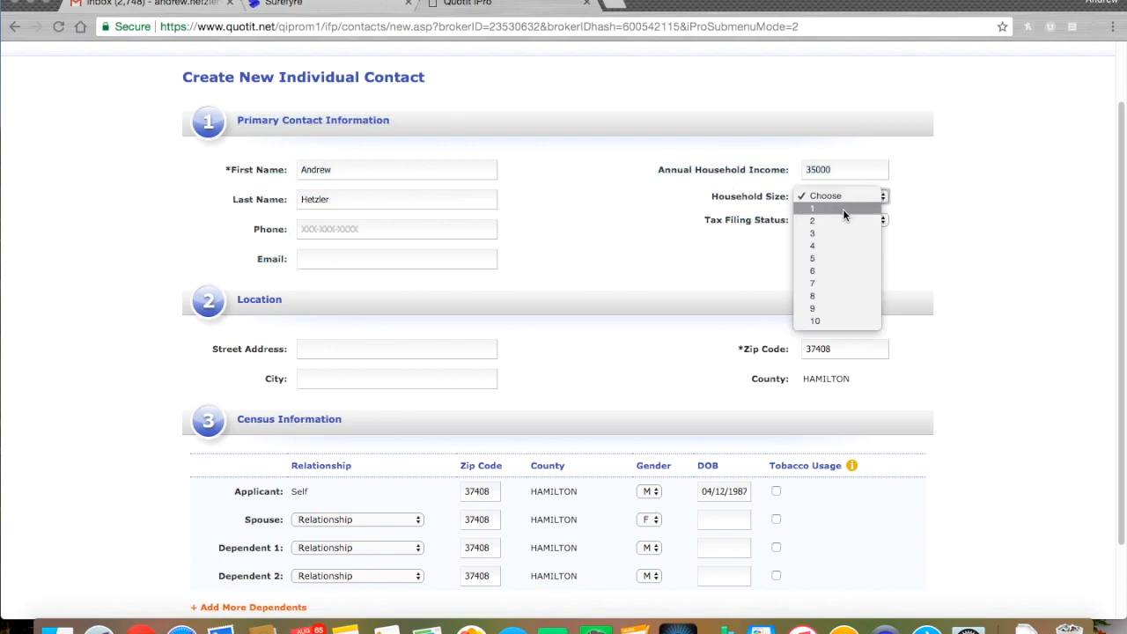
pyautogui.click(843, 209)
pyautogui.click(843, 220)
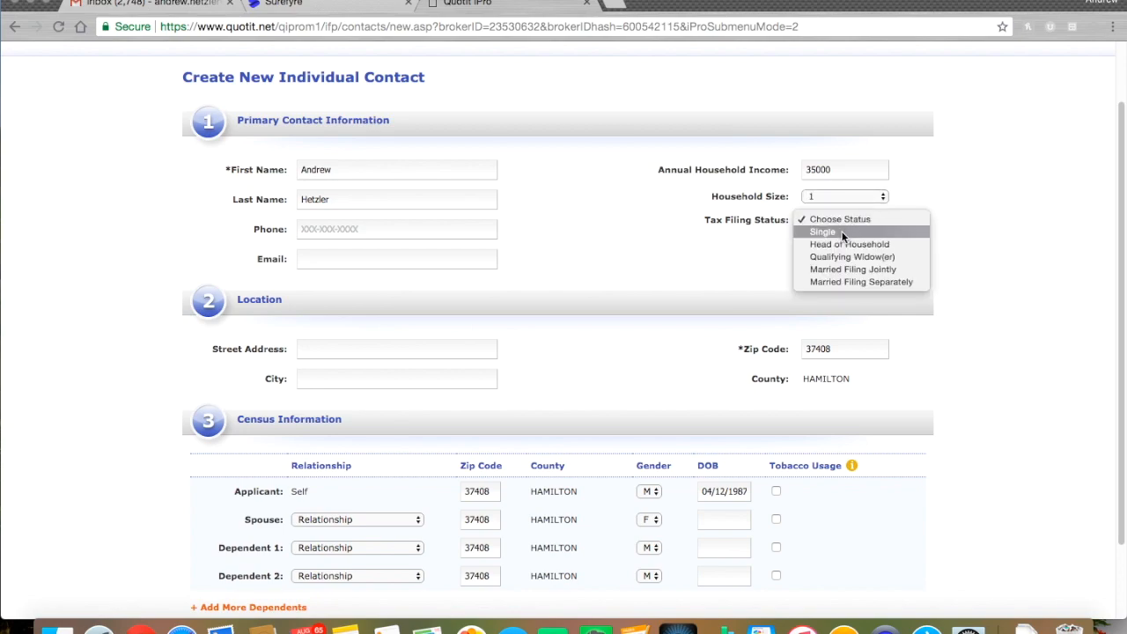
pyautogui.click(841, 231)
# Add Dependent 3 and Dependent 4 rows to the census table
pyautogui.scroll(-1, 1027, 273)
pyautogui.scroll(-2, 1028, 273)
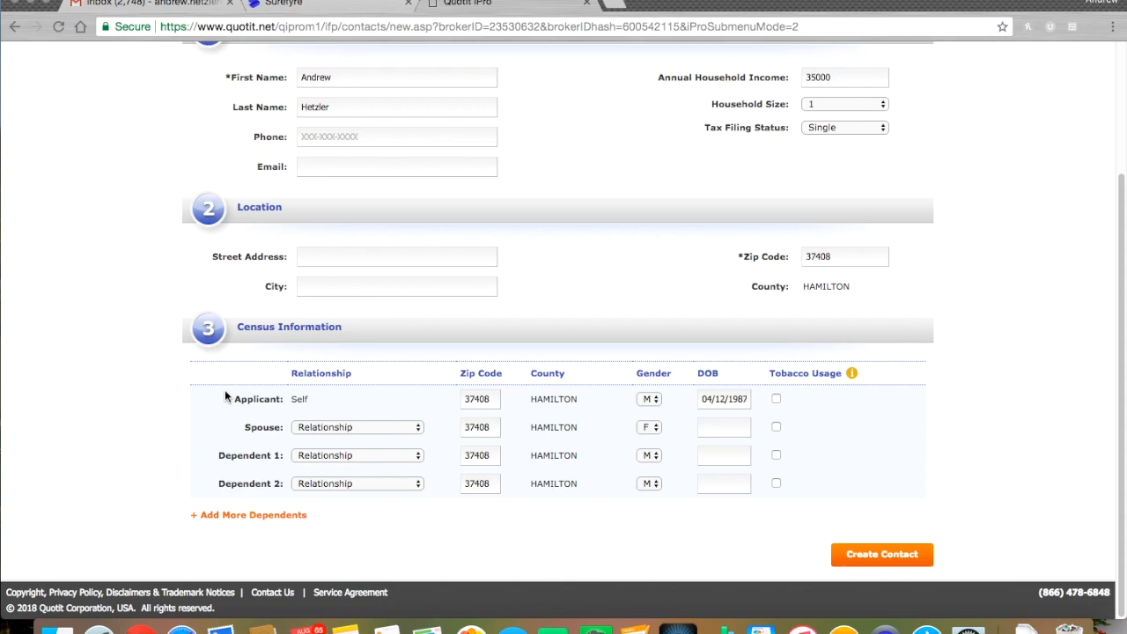
pyautogui.click(245, 517)
pyautogui.click(246, 542)
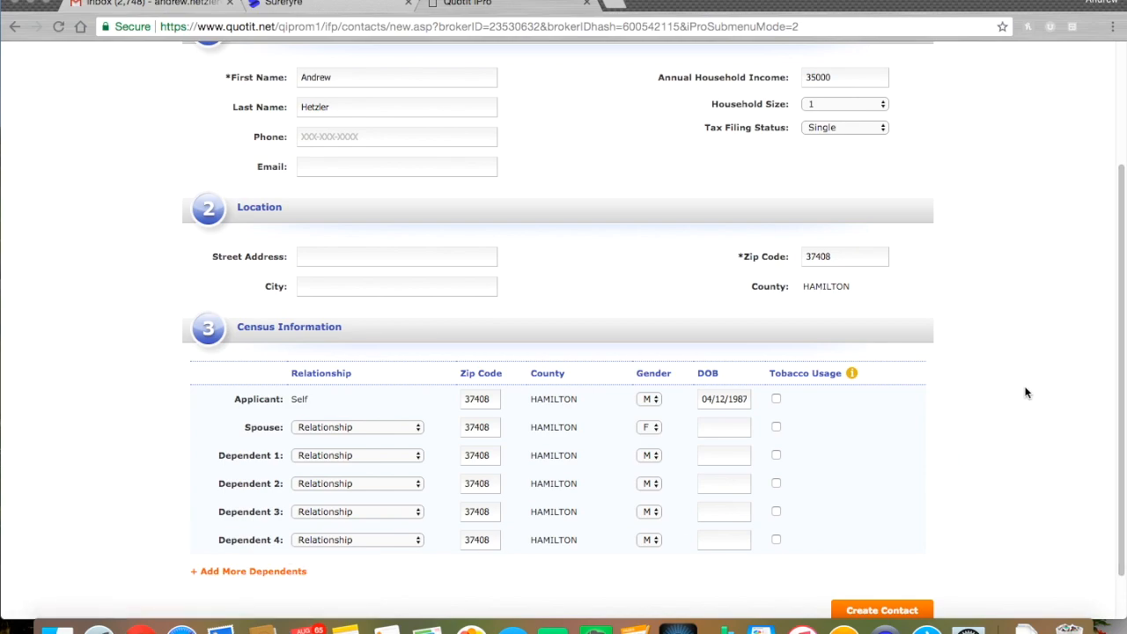
pyautogui.scroll(-1, 1013, 385)
pyautogui.scroll(-1, 1012, 387)
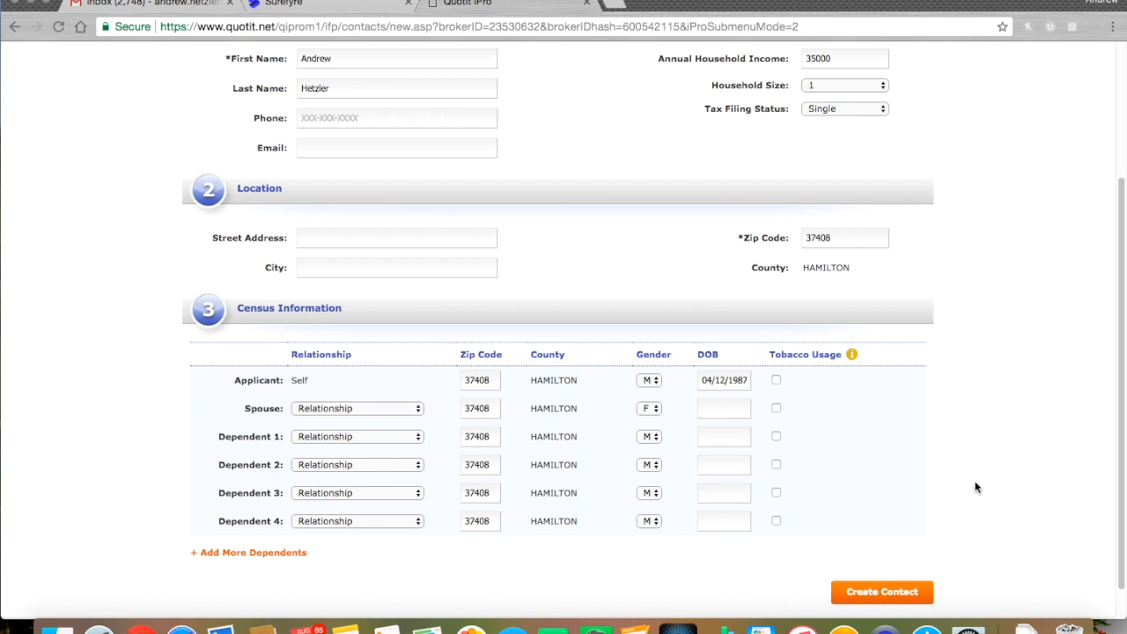
# Create the contact and review its census and $469.00/mo estimated subsidy
pyautogui.click(884, 597)
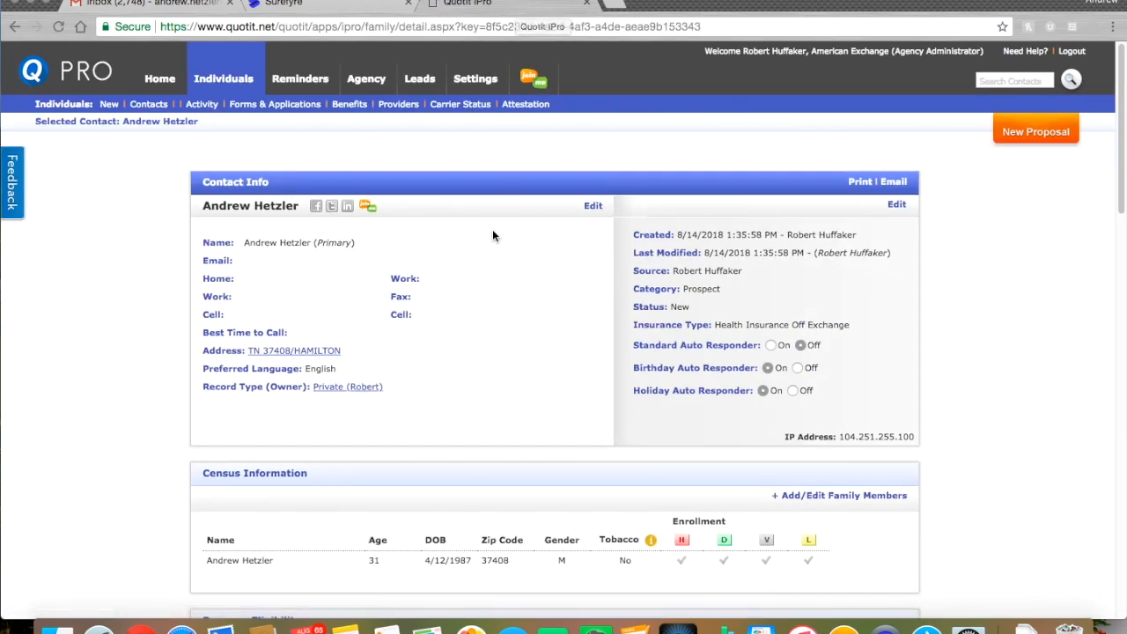
pyautogui.scroll(-1, 526, 276)
pyautogui.scroll(-1, 525, 276)
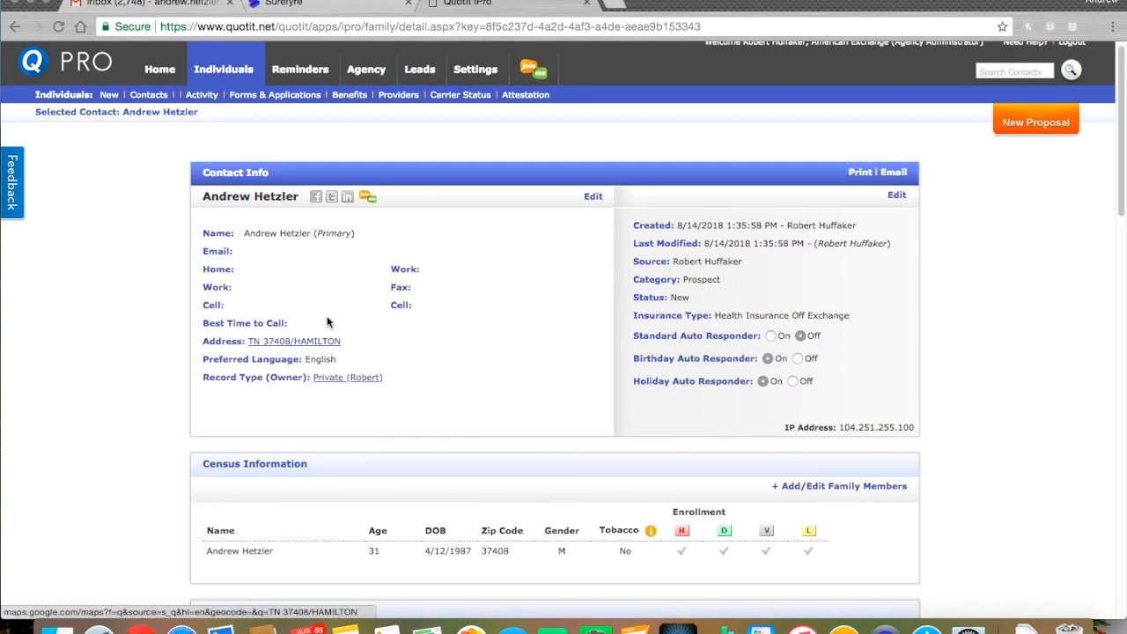
pyautogui.scroll(-3, 578, 298)
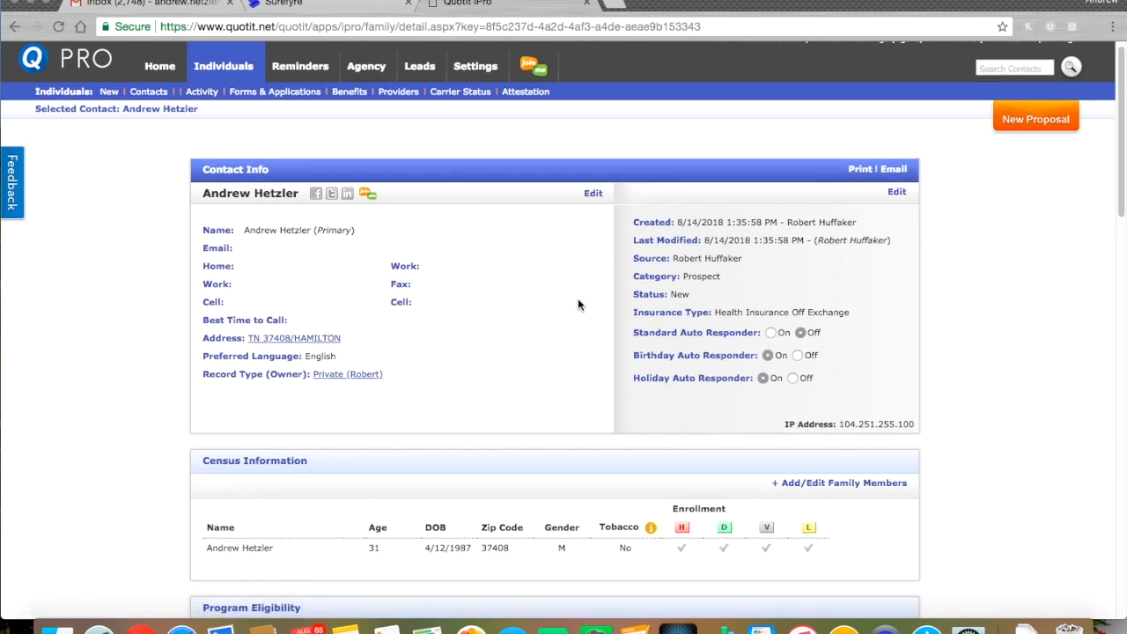
pyautogui.scroll(-1, 476, 490)
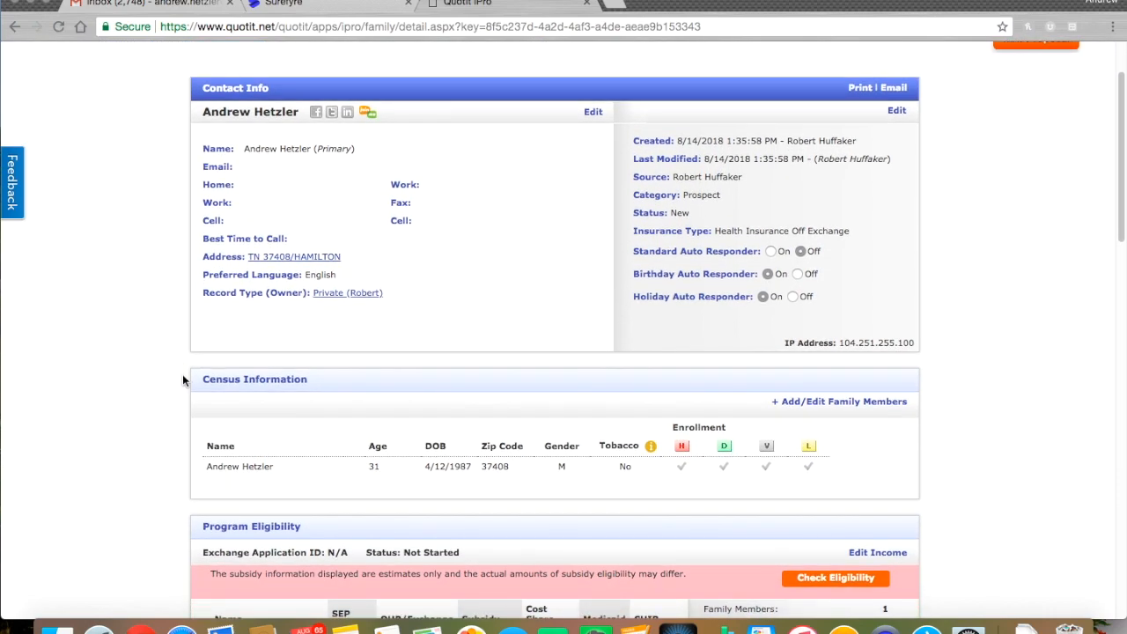
pyautogui.scroll(-1, 183, 375)
pyautogui.scroll(-5, 195, 377)
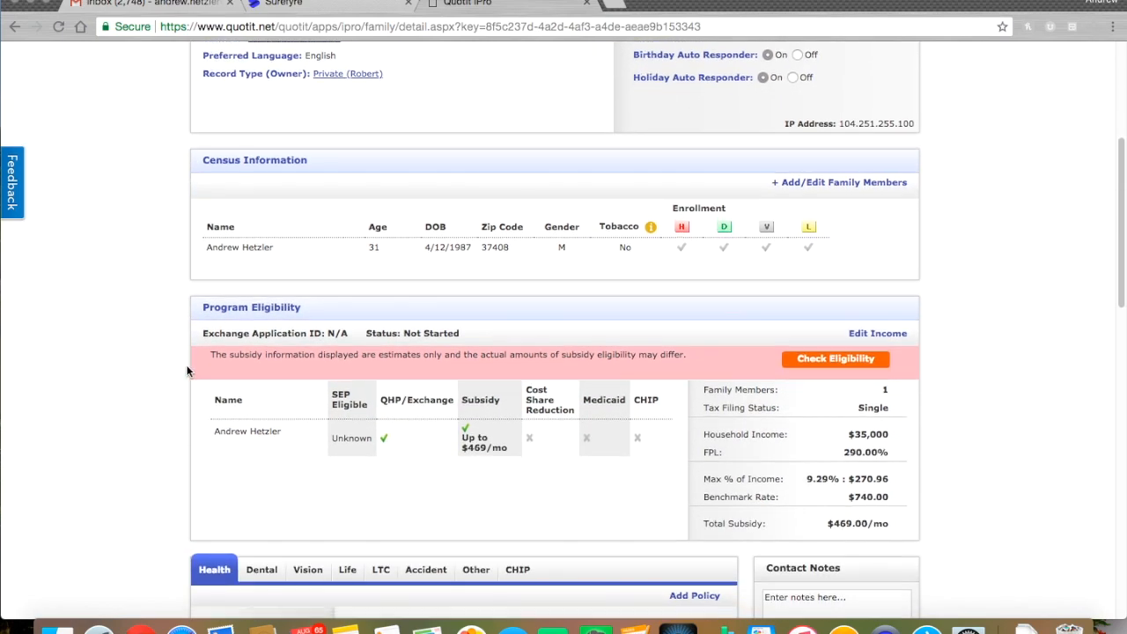
pyautogui.scroll(-1, 189, 370)
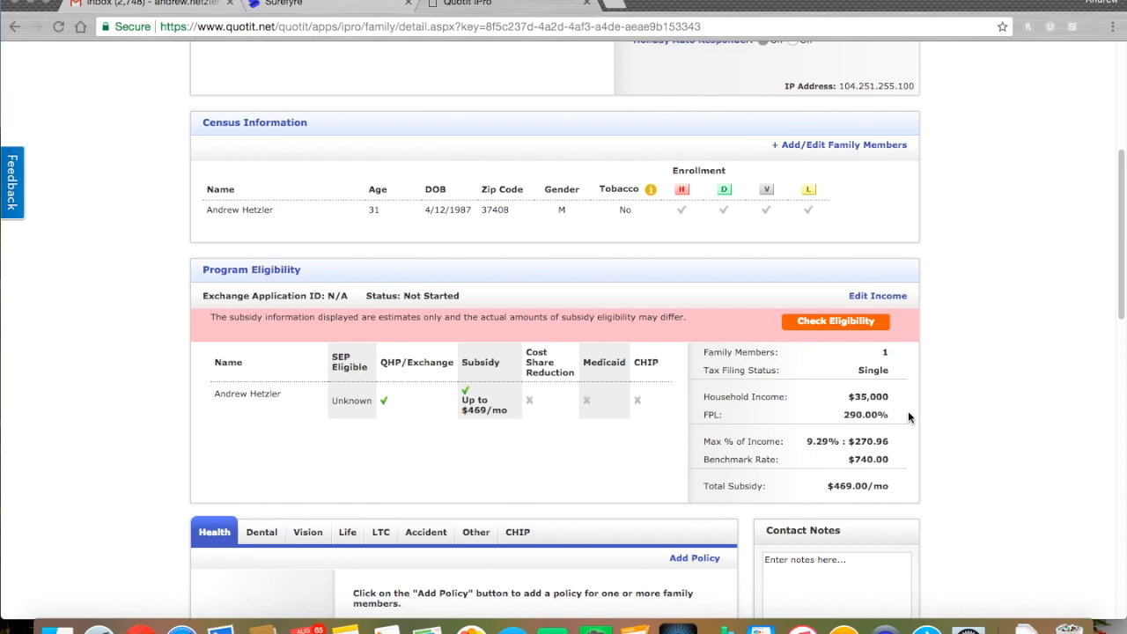
pyautogui.scroll(-1, 959, 421)
pyautogui.scroll(-1, 969, 422)
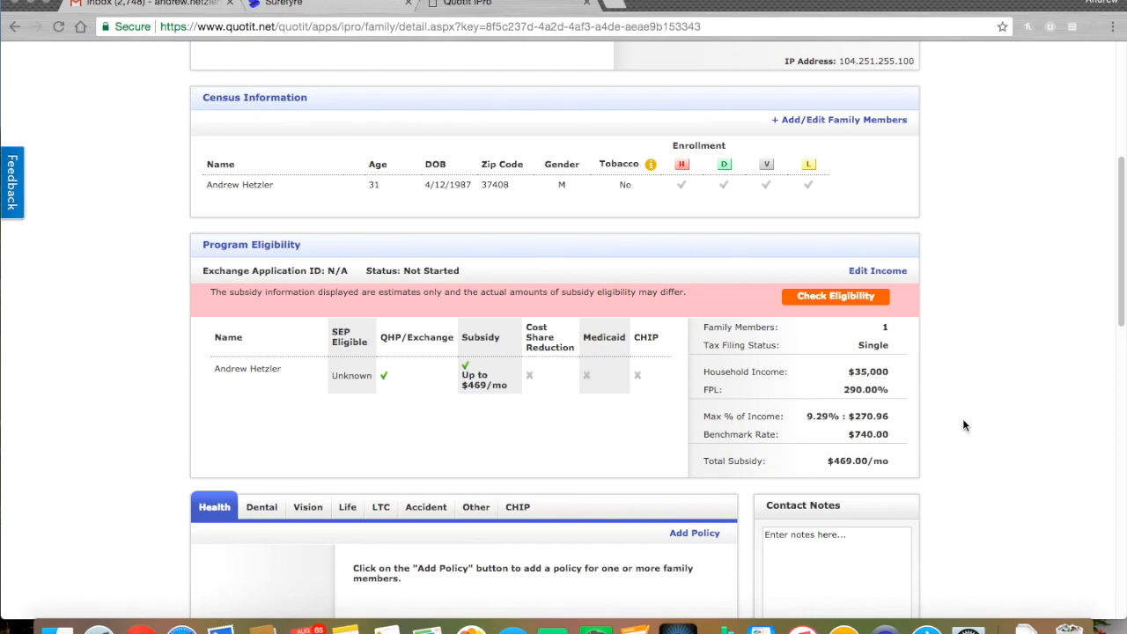
pyautogui.scroll(-1, 962, 418)
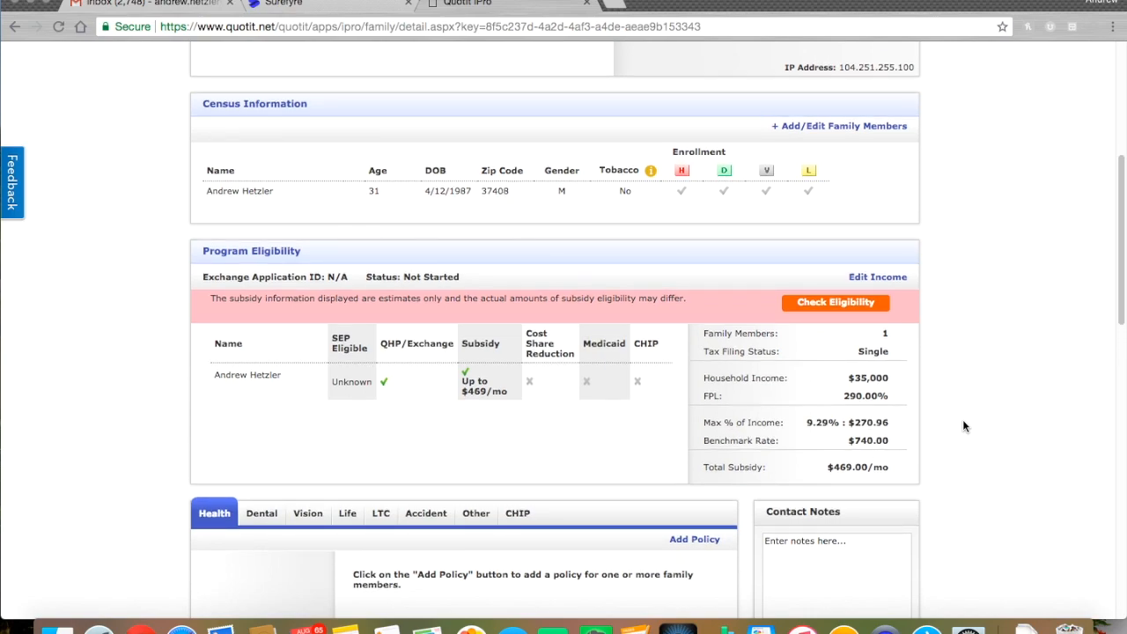
pyautogui.scroll(-5, 962, 427)
pyautogui.scroll(10, 962, 426)
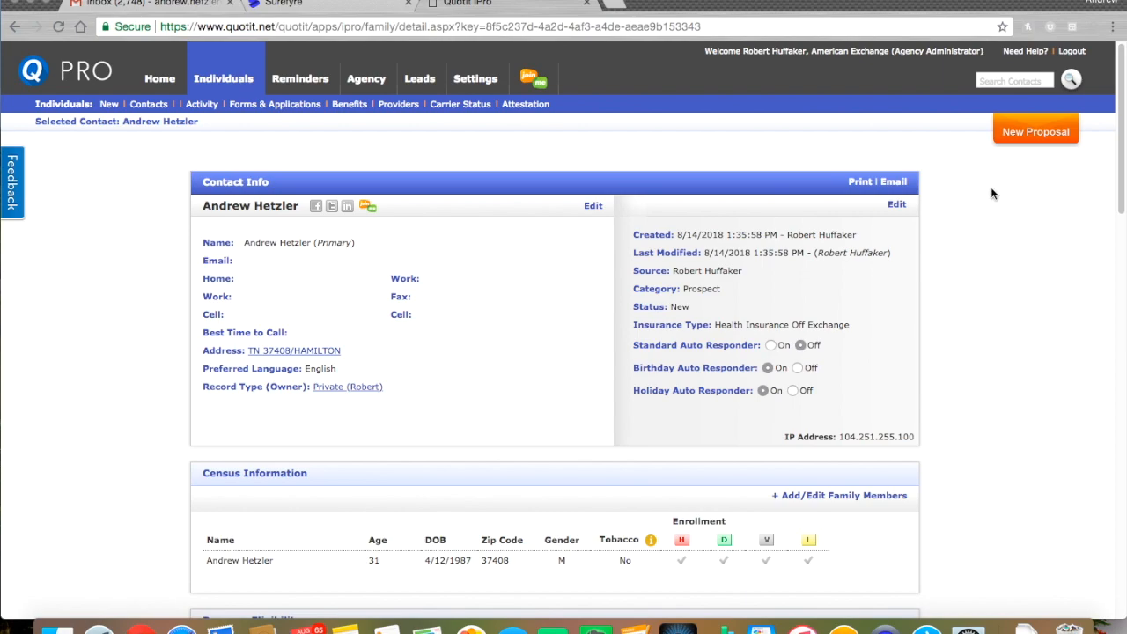
# Start a proposal with Health and Dental On-Exchange, coverage starting September 1, 2018
pyautogui.click(1027, 133)
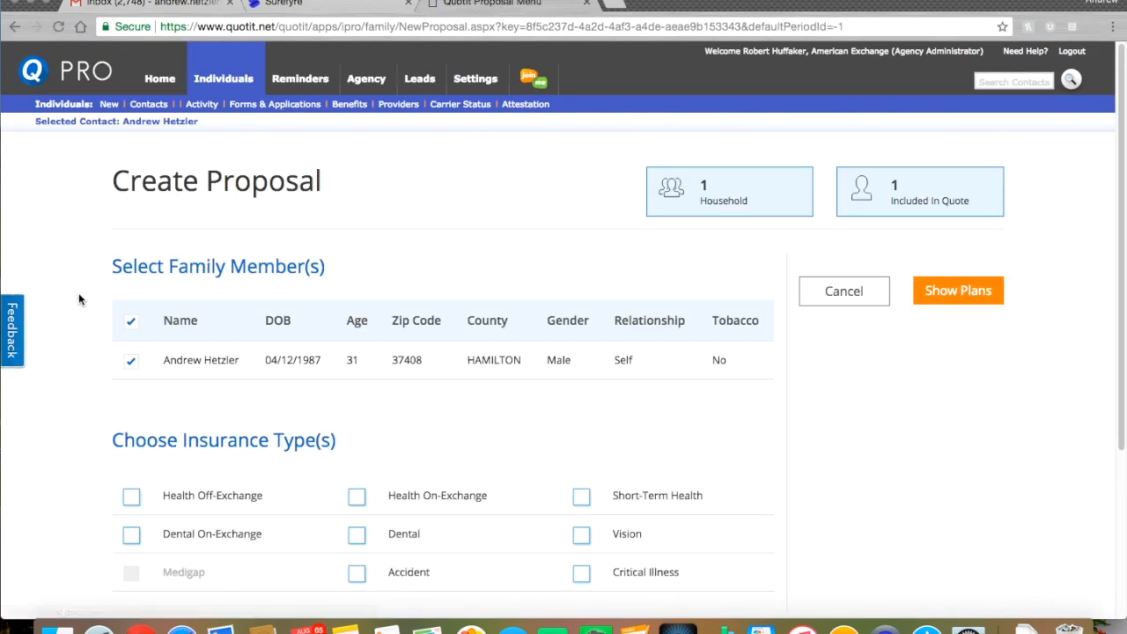
pyautogui.scroll(-1, 103, 332)
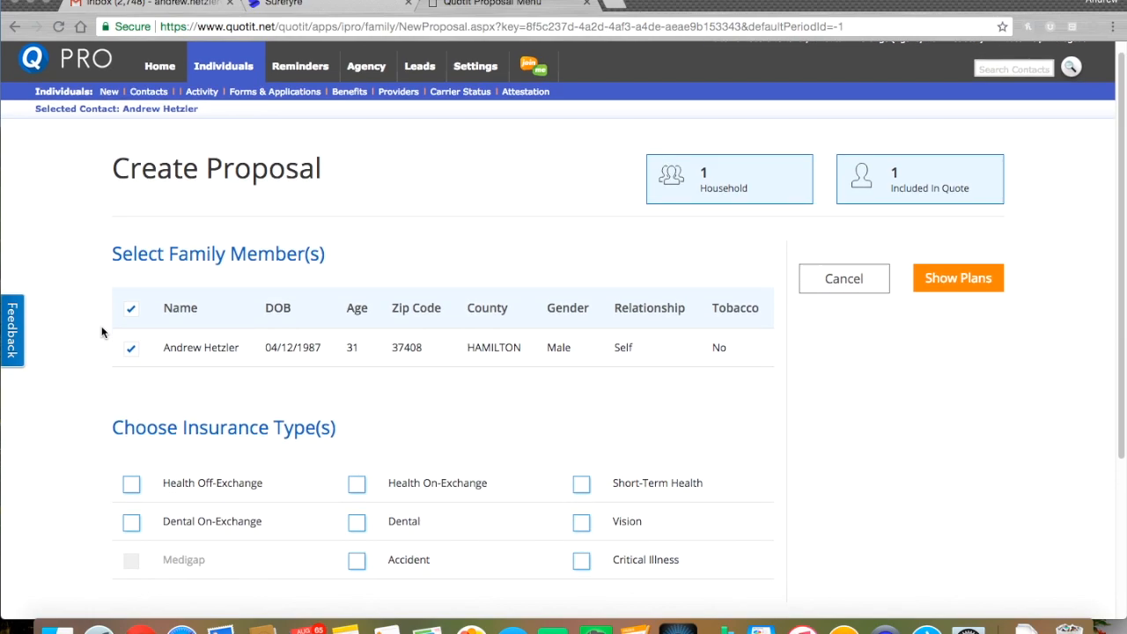
pyautogui.scroll(-3, 102, 332)
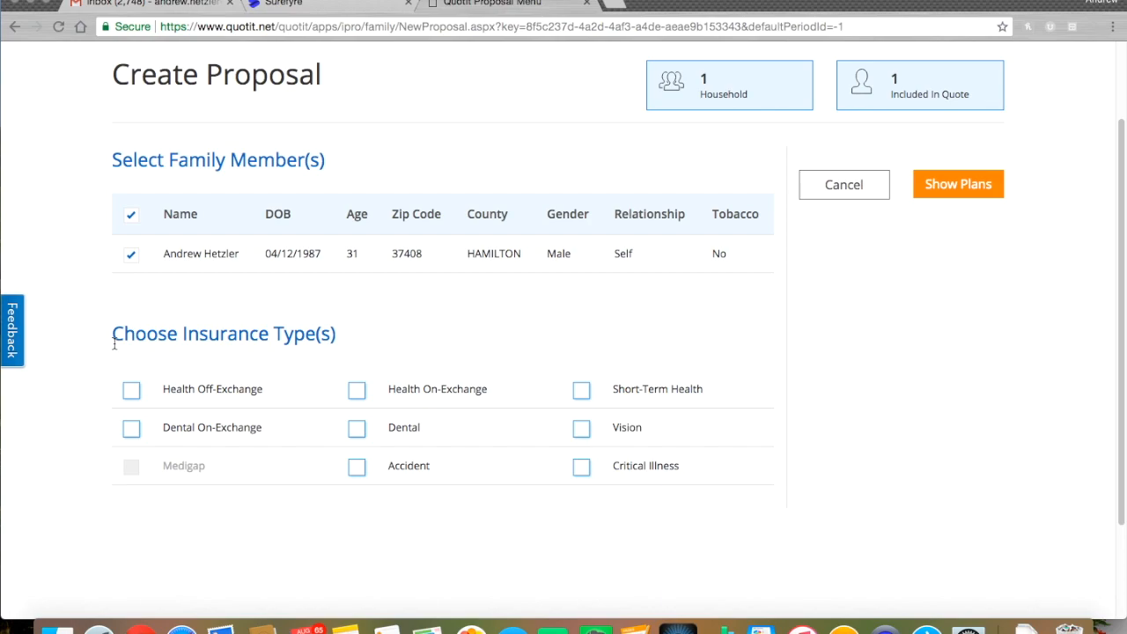
pyautogui.click(357, 391)
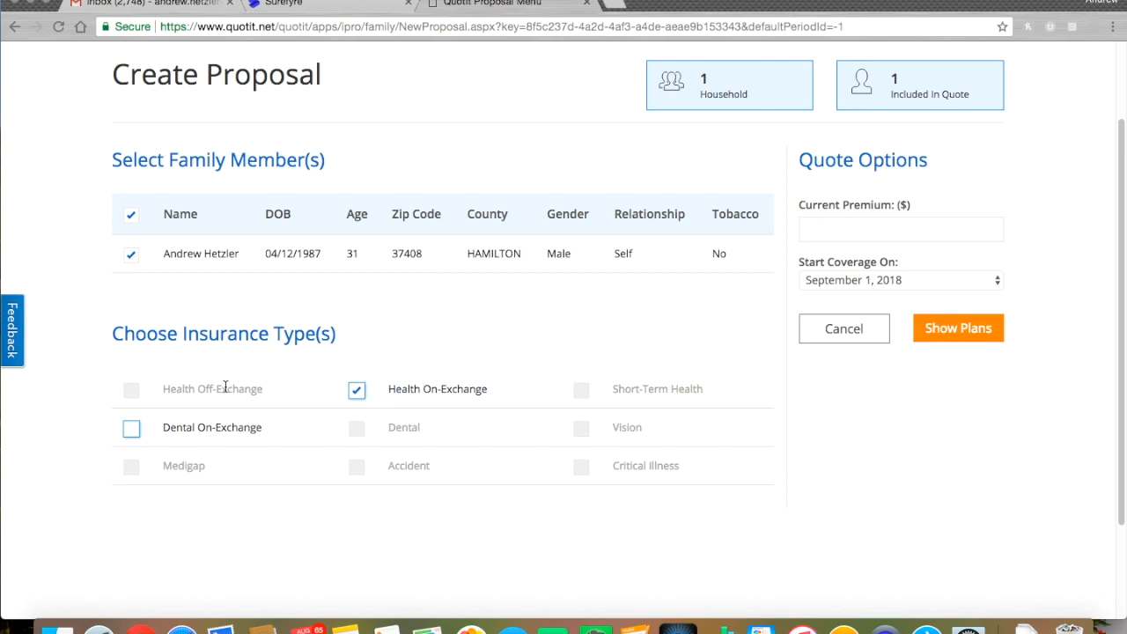
pyautogui.click(133, 431)
pyautogui.click(879, 280)
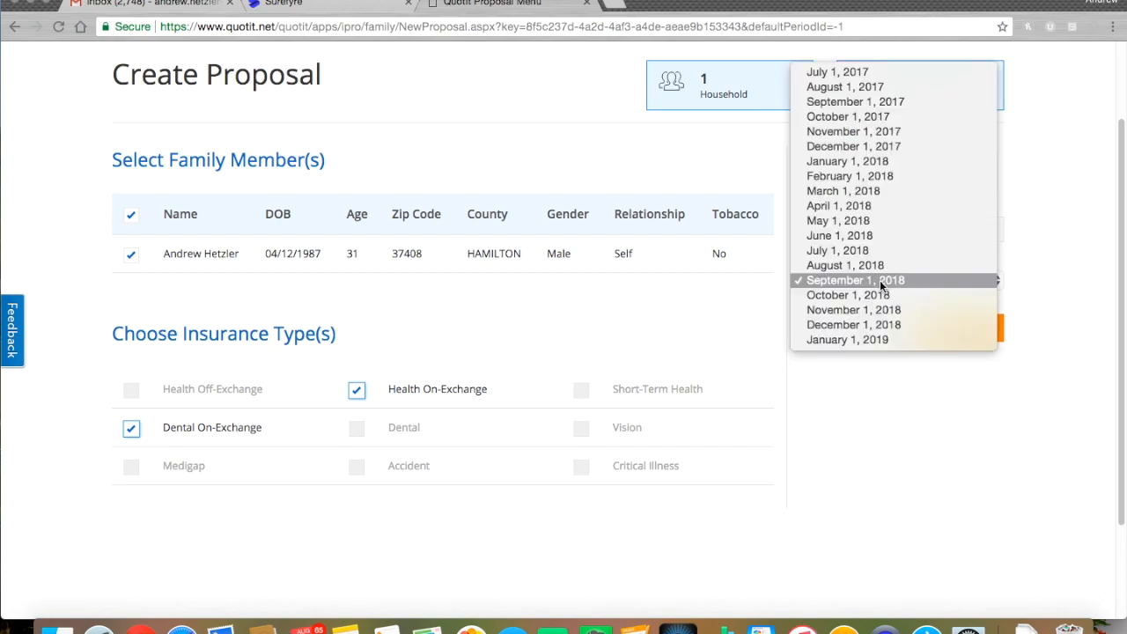
pyautogui.click(879, 280)
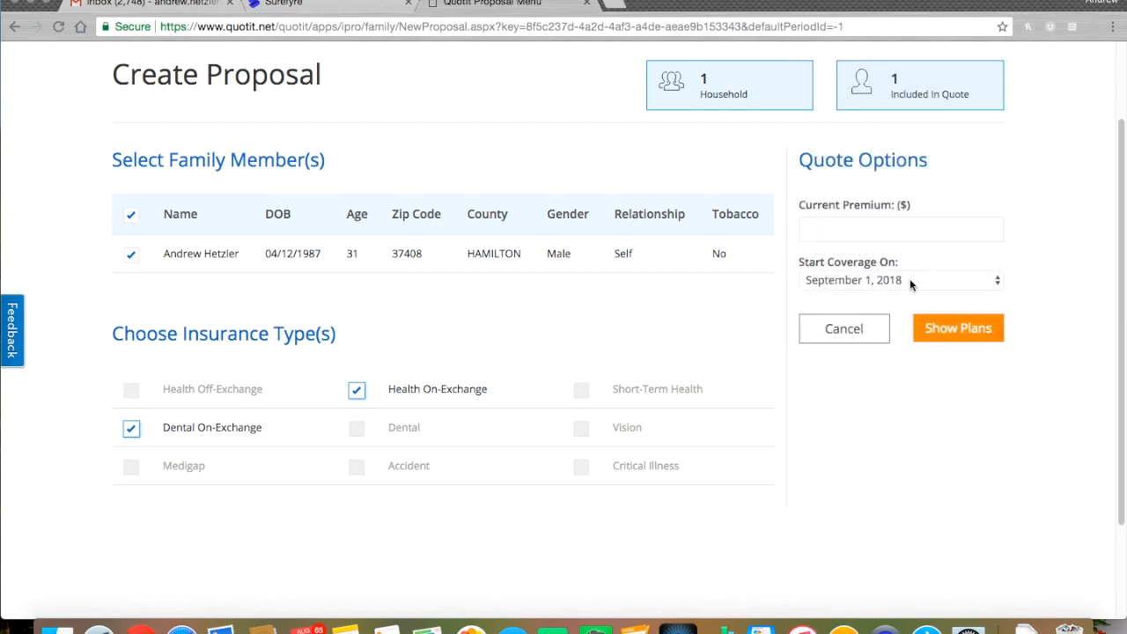
pyautogui.click(909, 280)
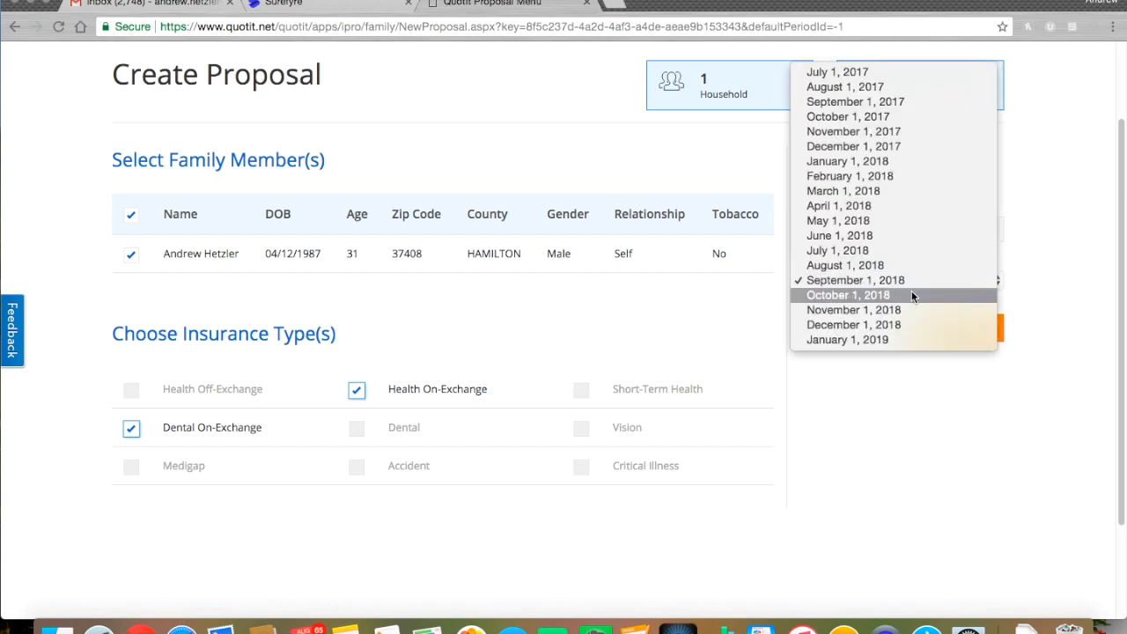
pyautogui.click(1022, 282)
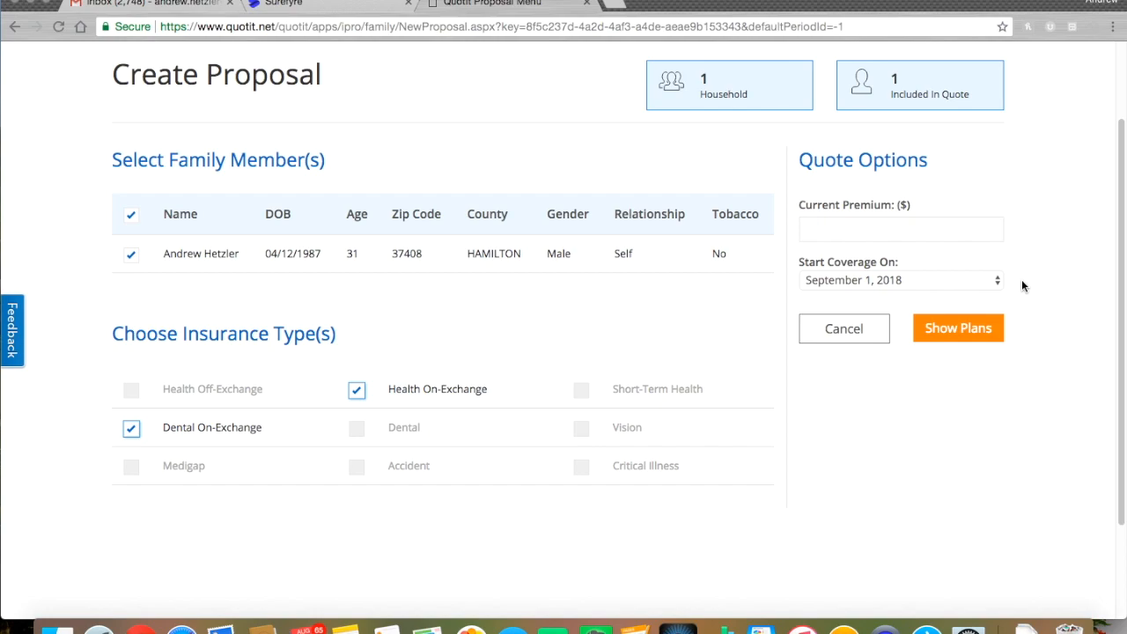
# Show the available Health On-Exchange plans for the quote
pyautogui.click(964, 332)
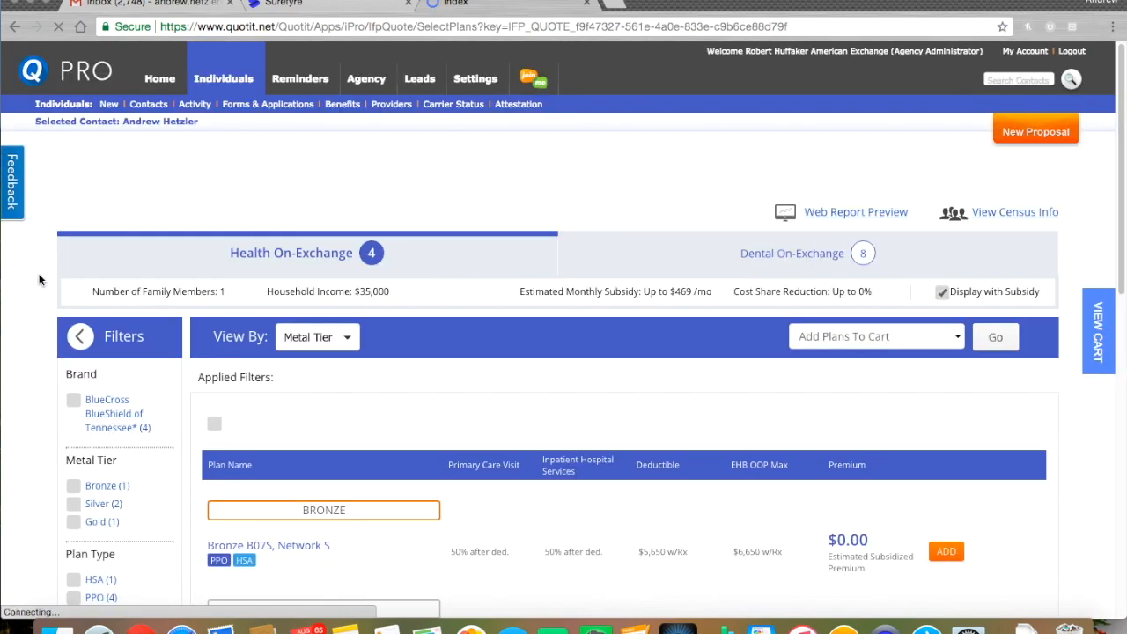
pyautogui.scroll(-1, 37, 275)
pyautogui.scroll(-3, 37, 271)
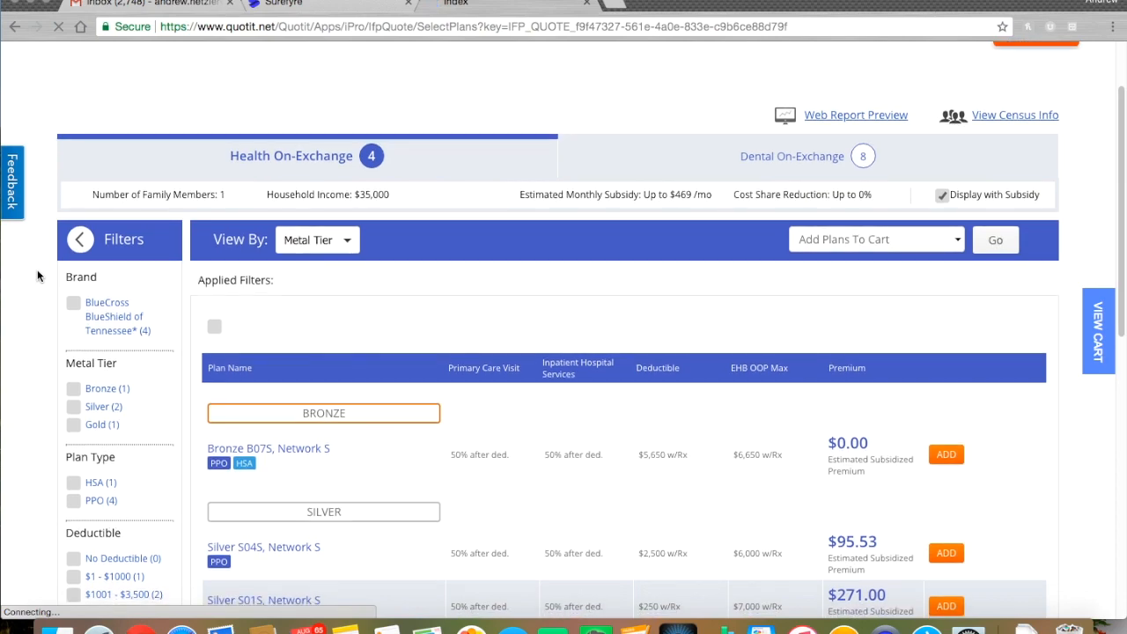
pyautogui.scroll(-1, 37, 275)
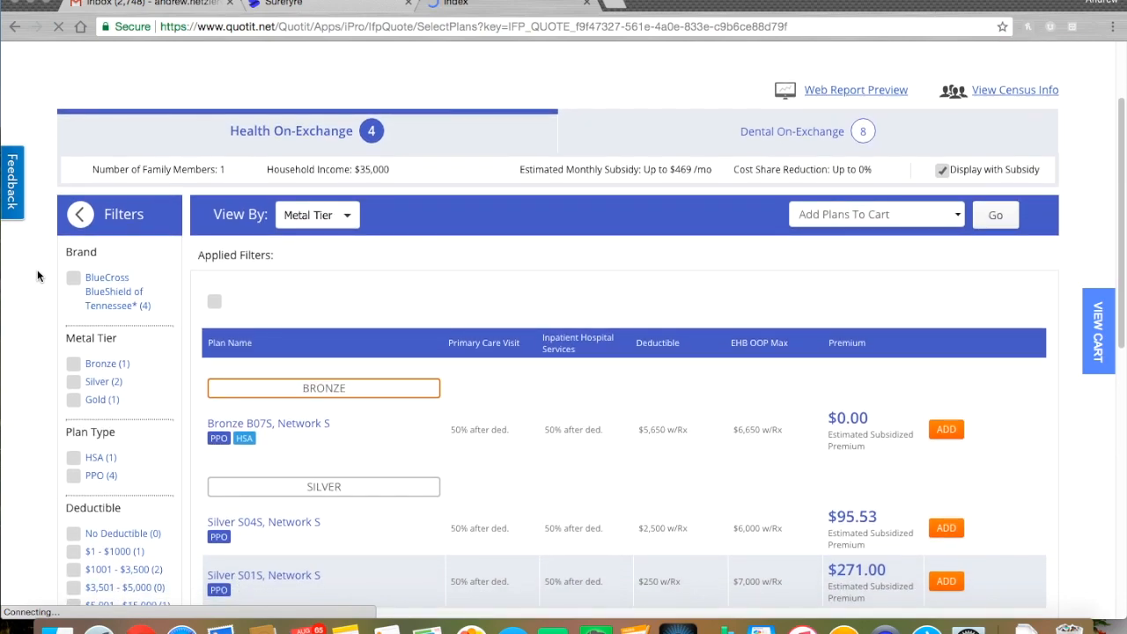
pyautogui.scroll(-2, 37, 276)
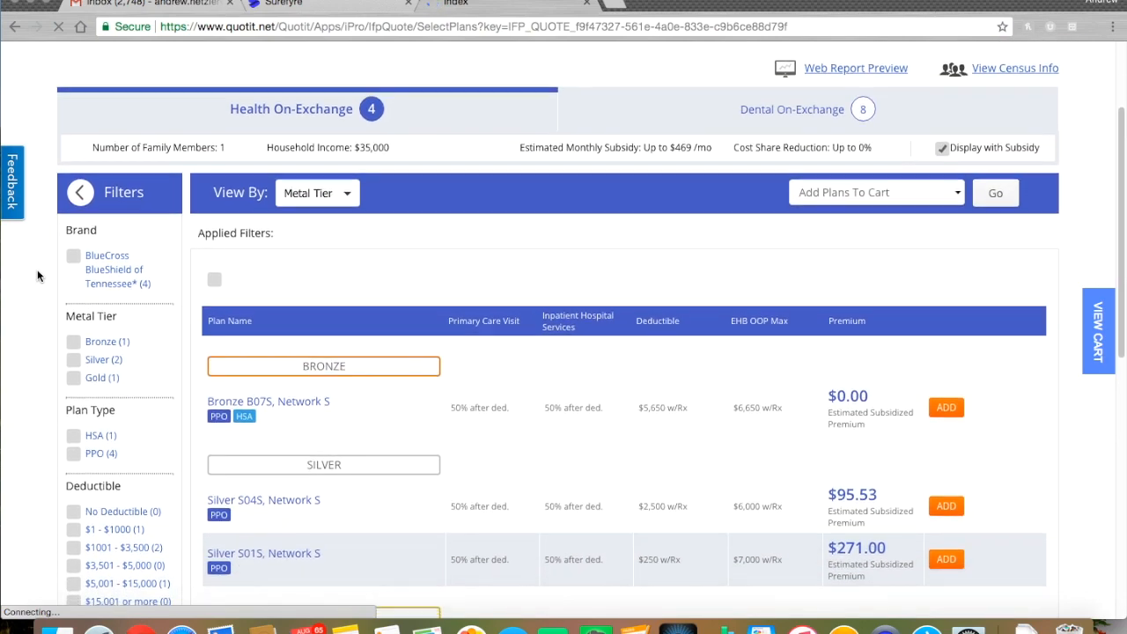
pyautogui.scroll(-2, 37, 275)
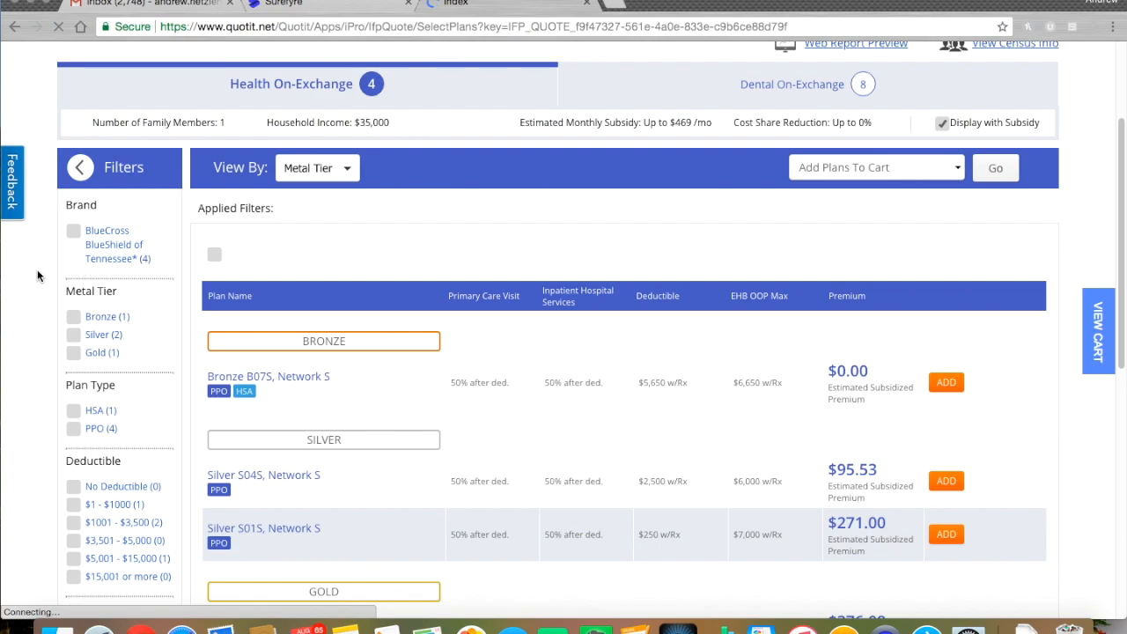
pyautogui.scroll(-5, 37, 275)
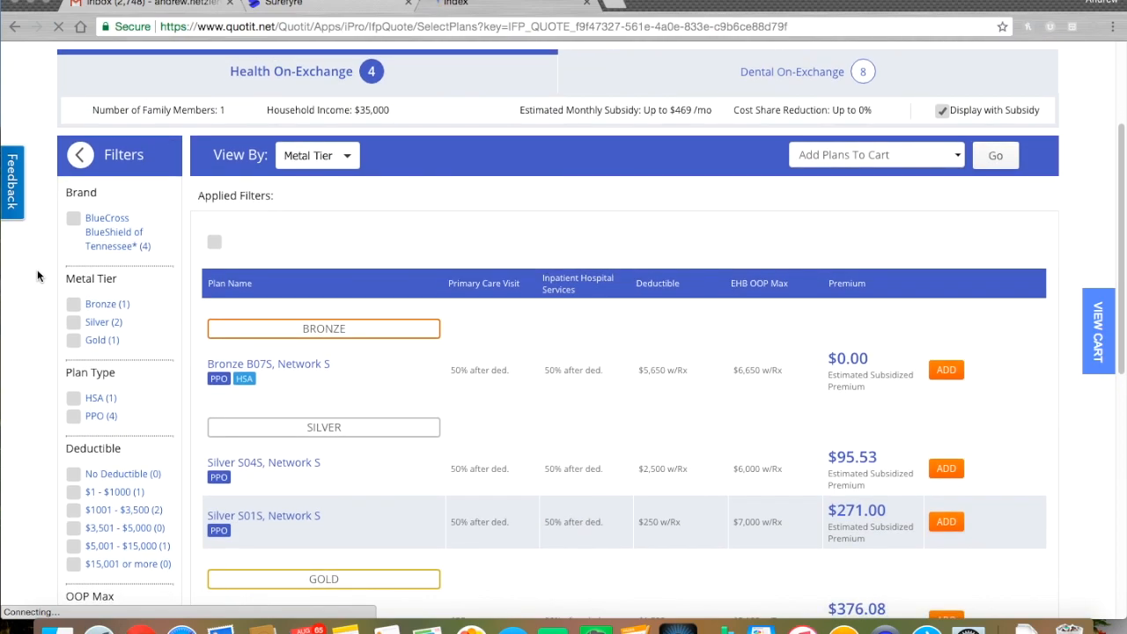
pyautogui.scroll(-1, 37, 276)
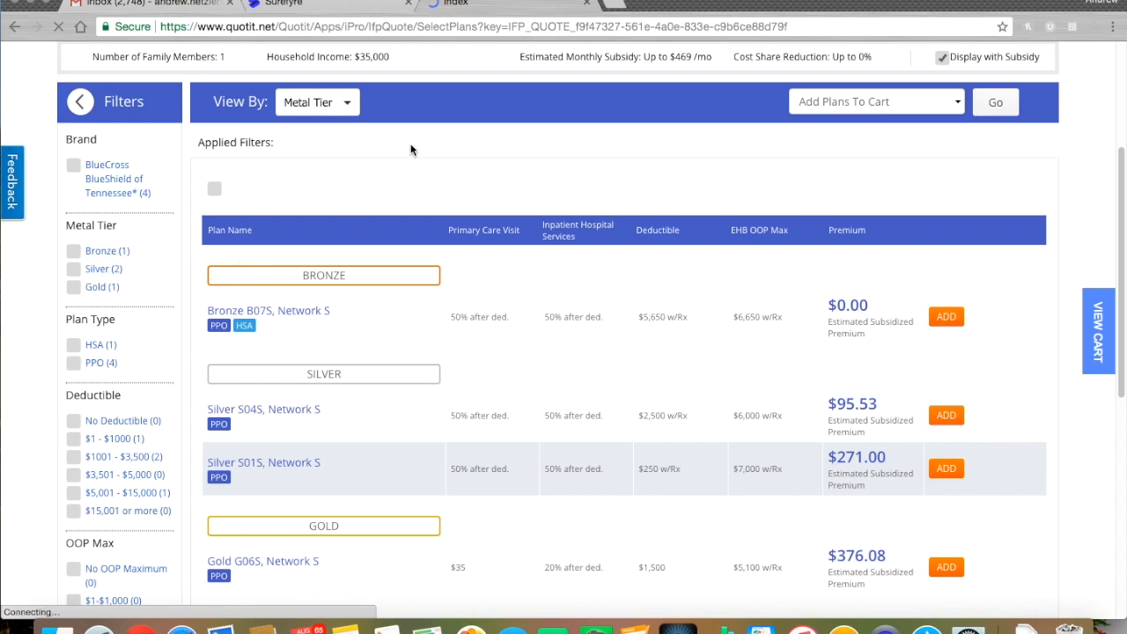
# Group the plans by Plan Type, then Deductible, then back to Metal Tier
pyautogui.click(347, 102)
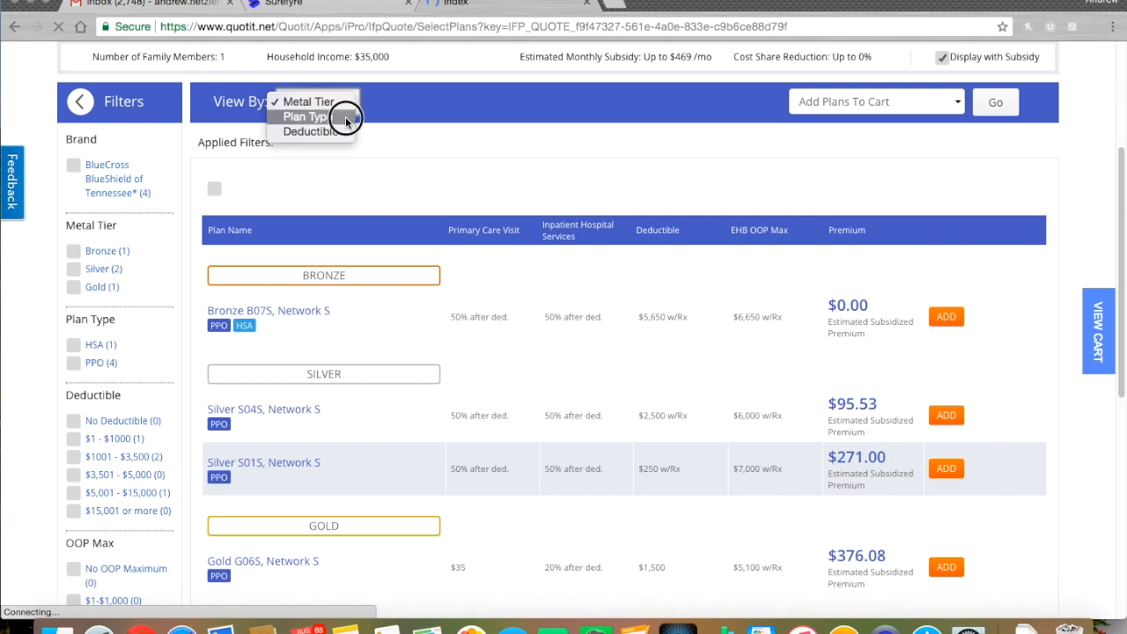
pyautogui.click(345, 117)
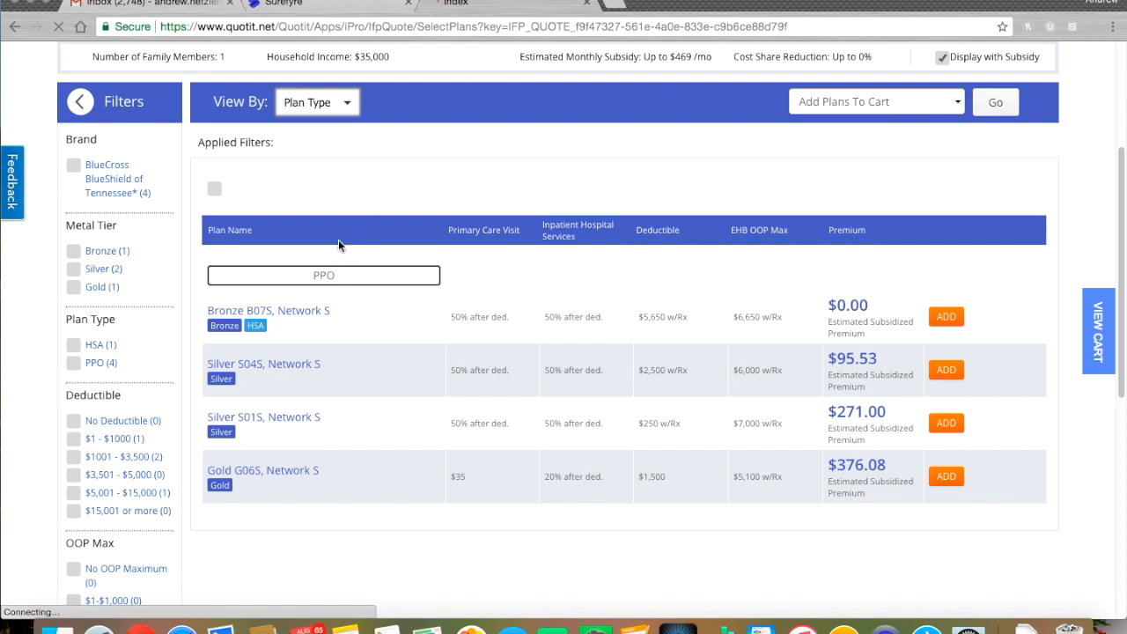
pyautogui.click(323, 159)
pyautogui.click(355, 102)
pyautogui.click(345, 118)
pyautogui.scroll(-1, 513, 198)
pyautogui.scroll(-3, 513, 202)
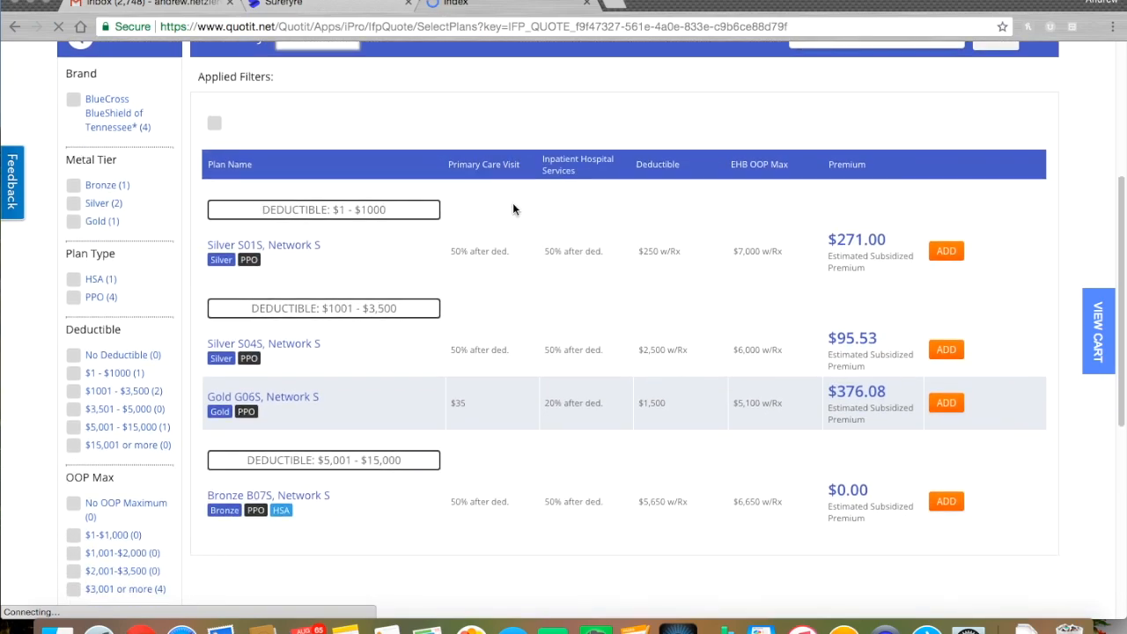
pyautogui.scroll(1, 512, 209)
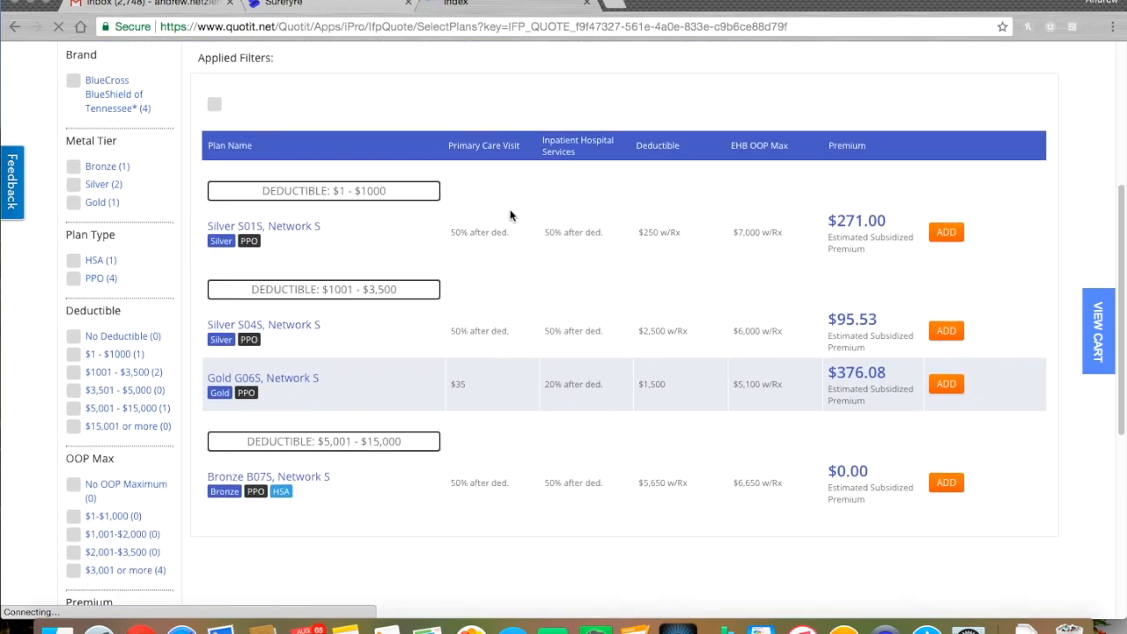
pyautogui.scroll(-1, 495, 211)
pyautogui.scroll(3, 400, 162)
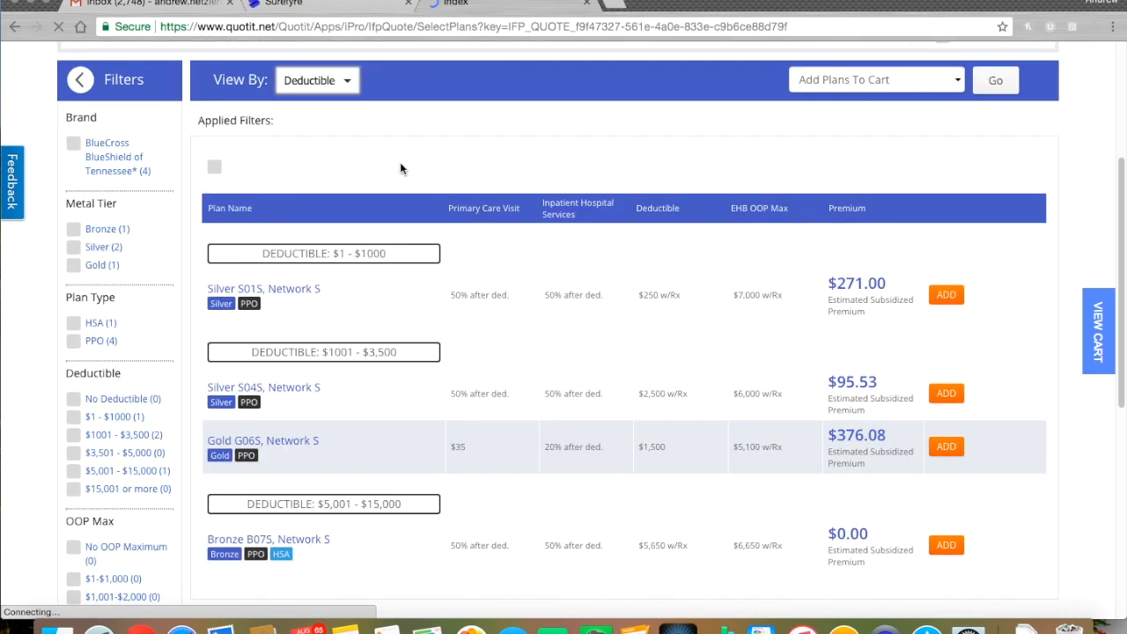
pyautogui.click(350, 81)
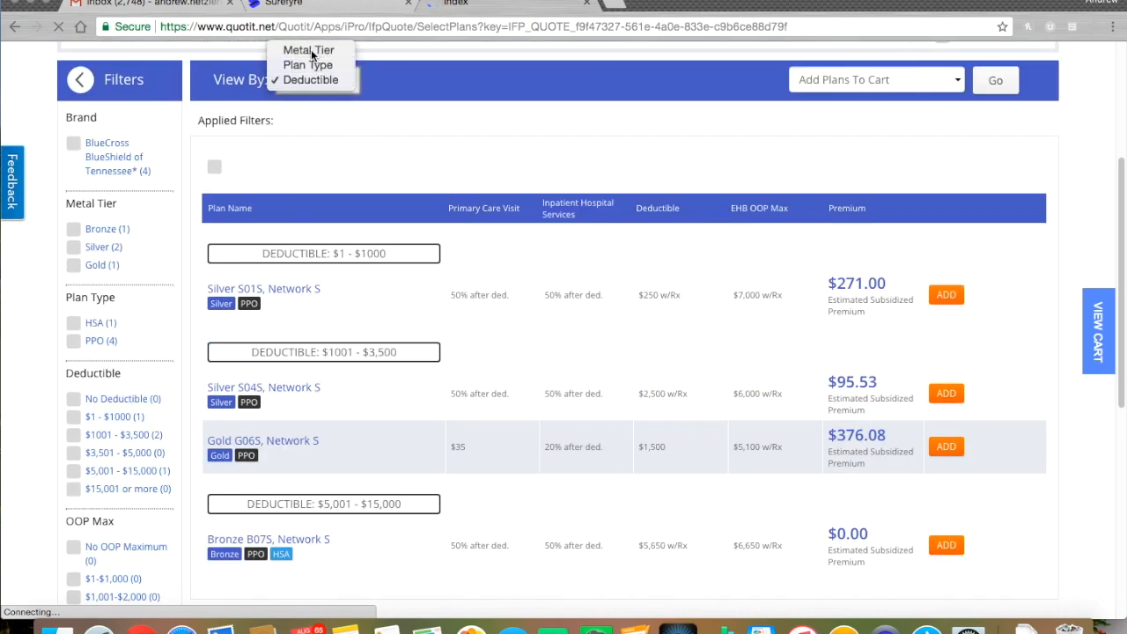
pyautogui.click(311, 49)
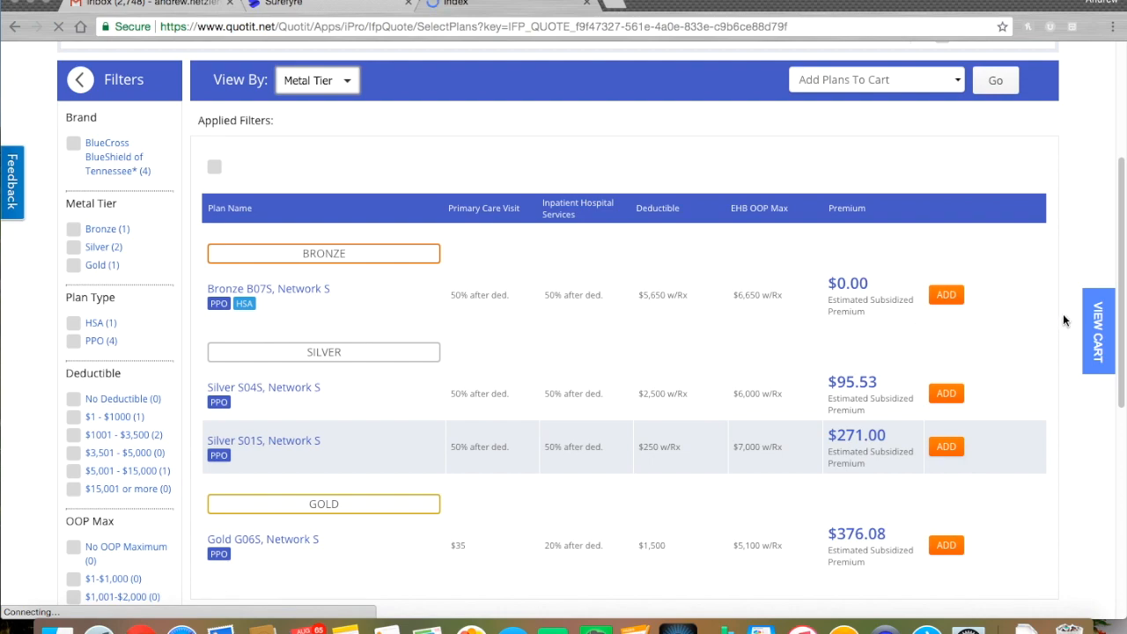
# Toggle Display with Subsidy off and back on to show subsidized premiums
pyautogui.scroll(1, 1061, 317)
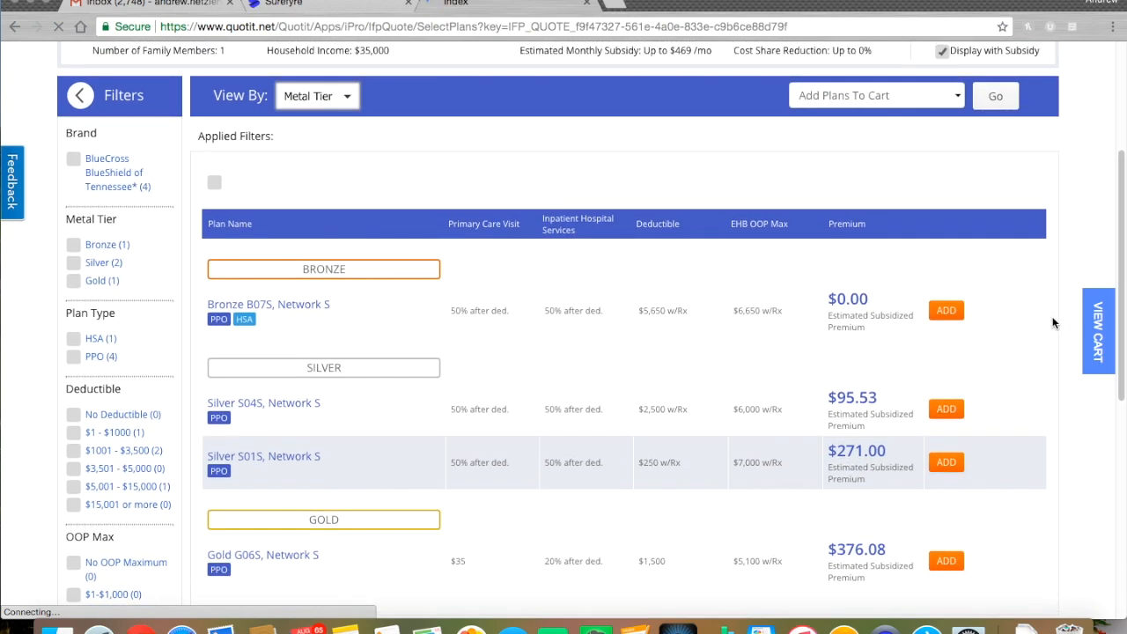
pyautogui.scroll(1, 1045, 317)
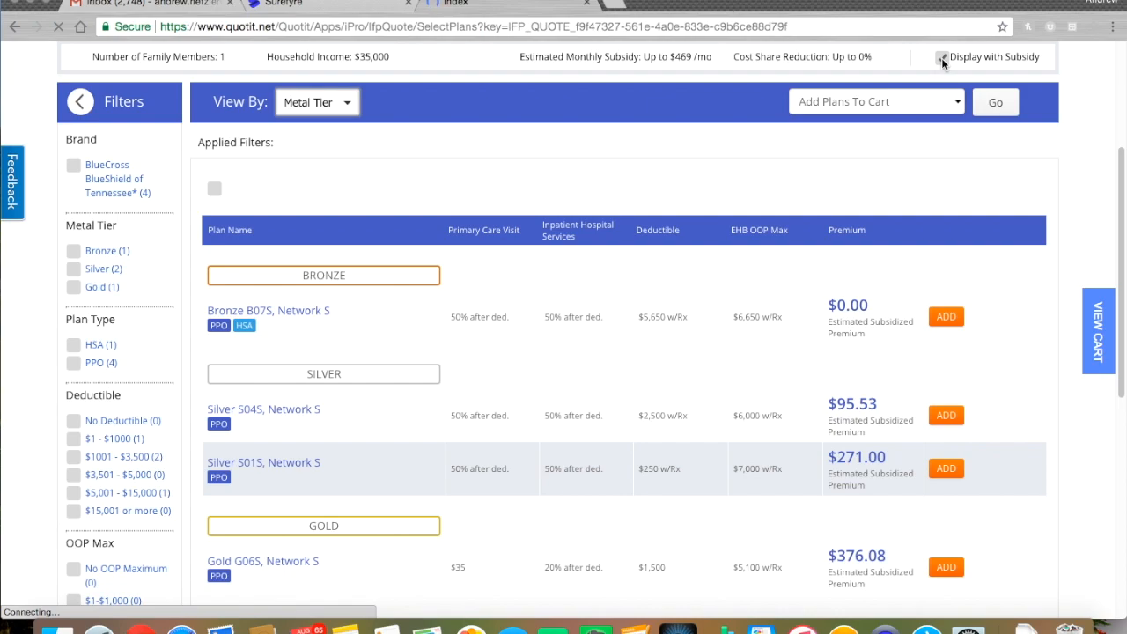
pyautogui.scroll(1, 941, 57)
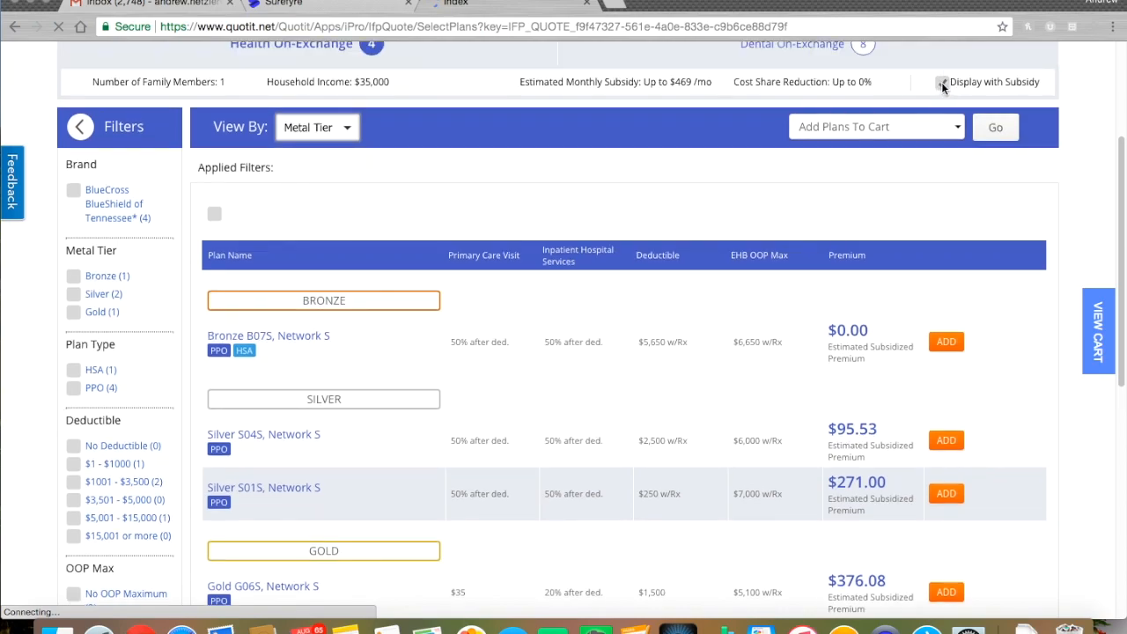
pyautogui.click(942, 82)
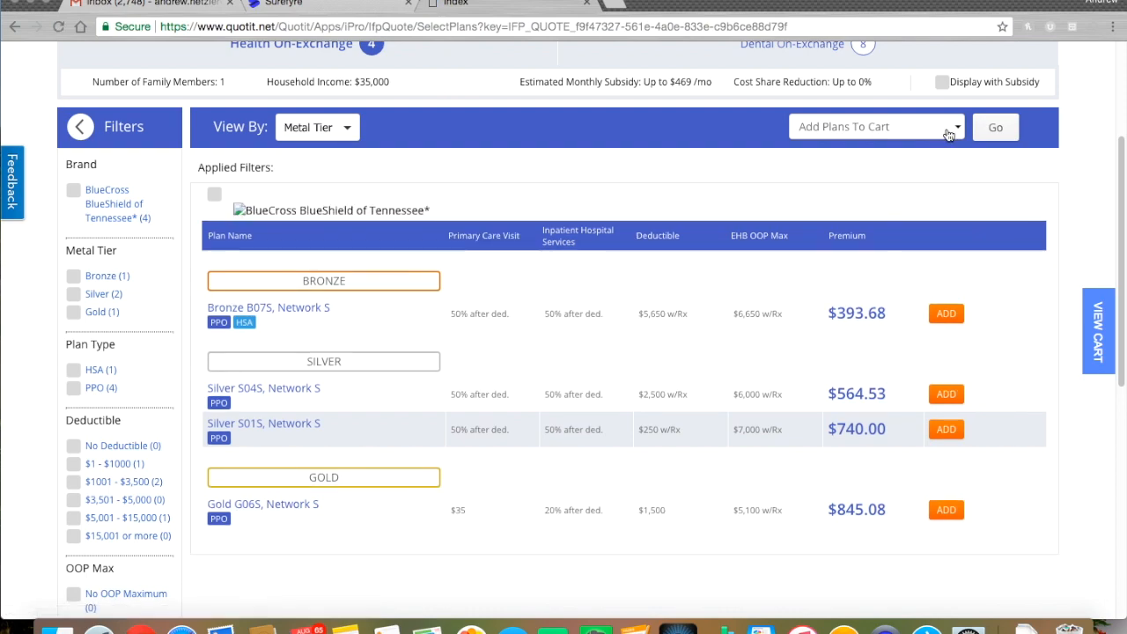
pyautogui.click(944, 84)
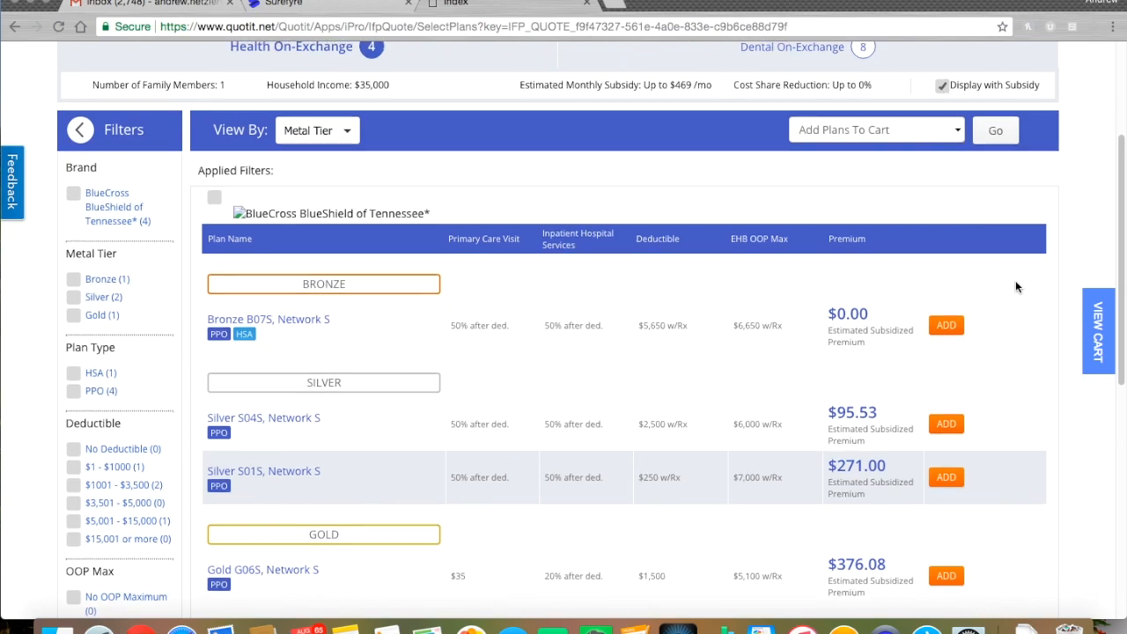
pyautogui.scroll(-1, 1015, 286)
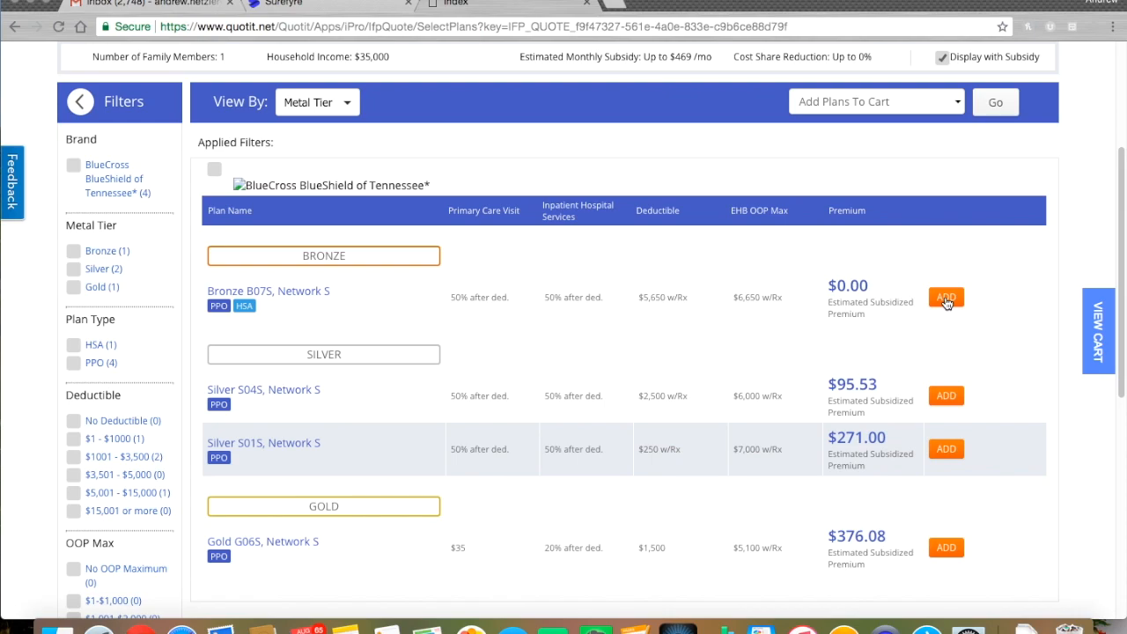
pyautogui.click(946, 298)
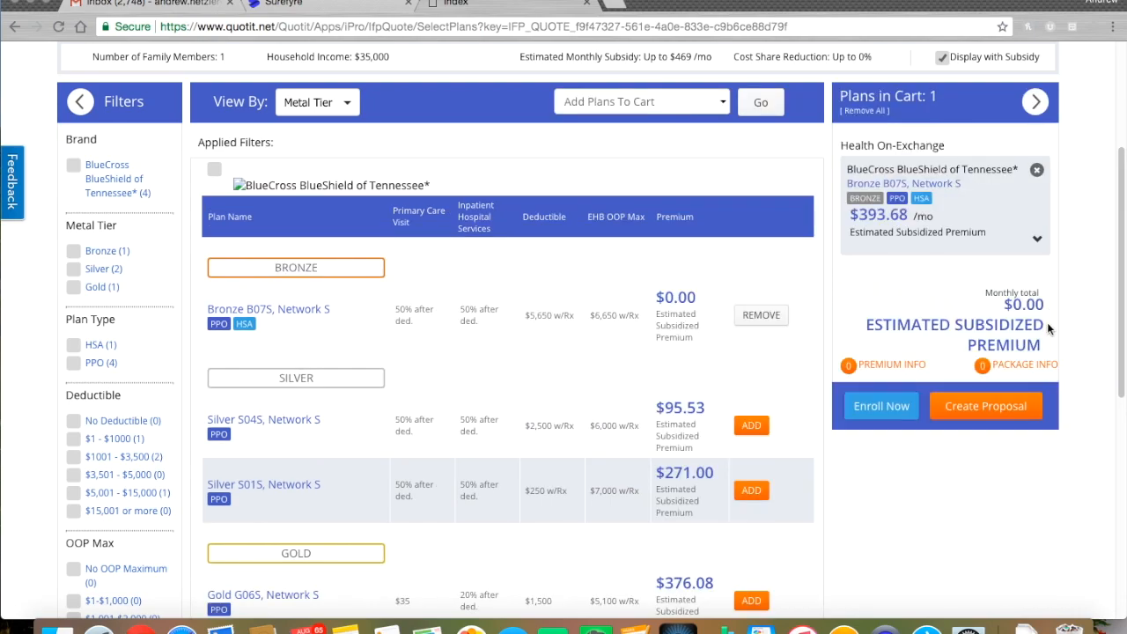
pyautogui.scroll(1, 1068, 319)
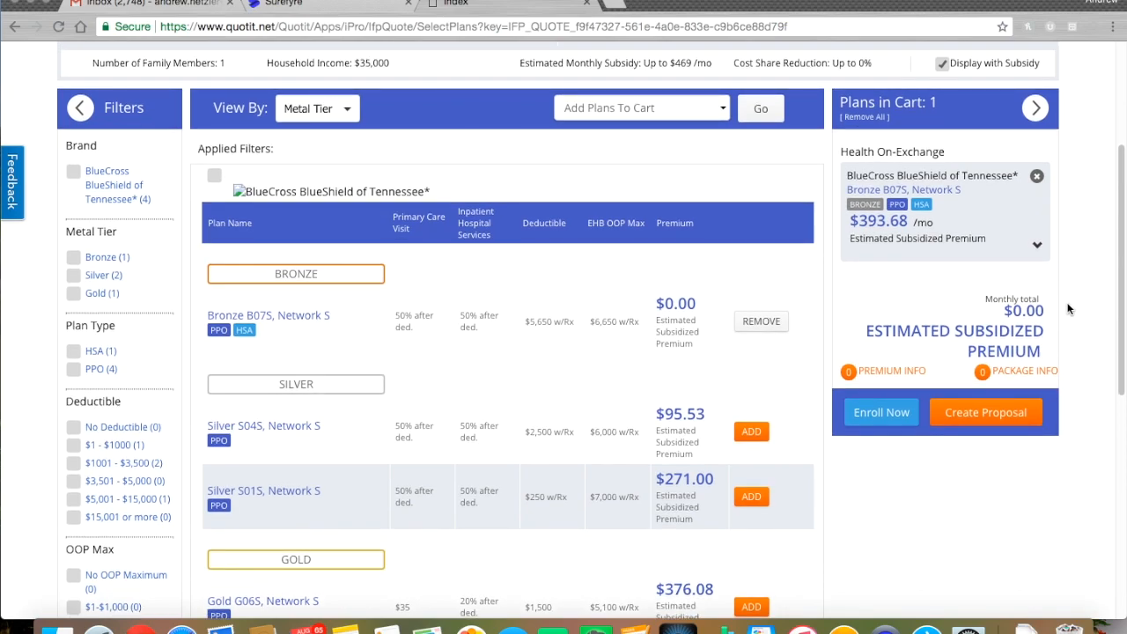
pyautogui.click(1037, 179)
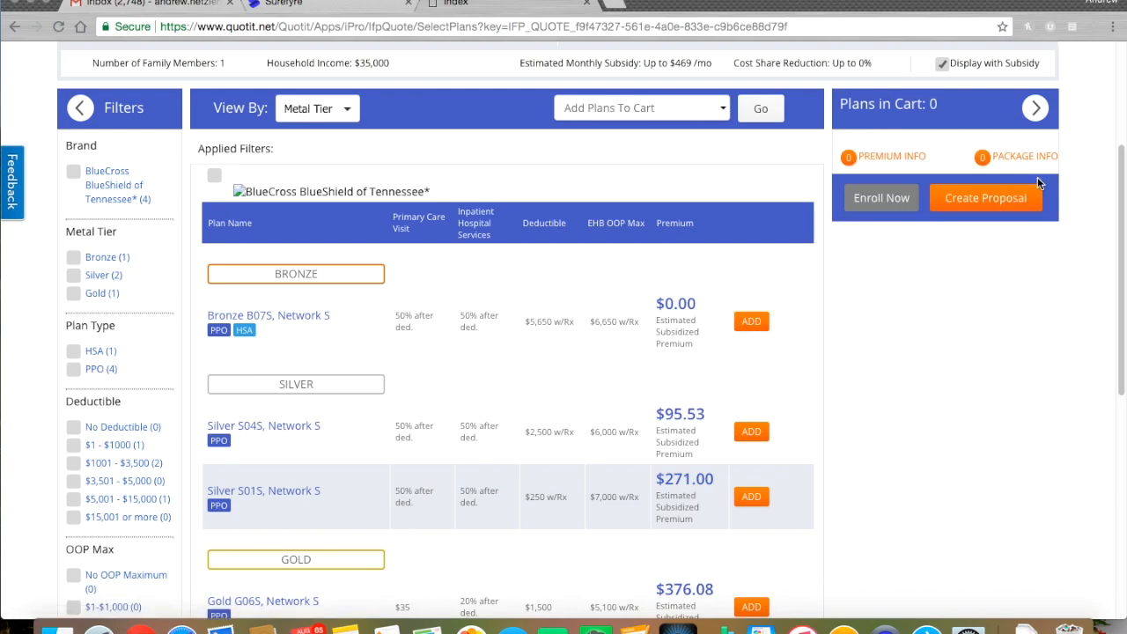
pyautogui.click(751, 321)
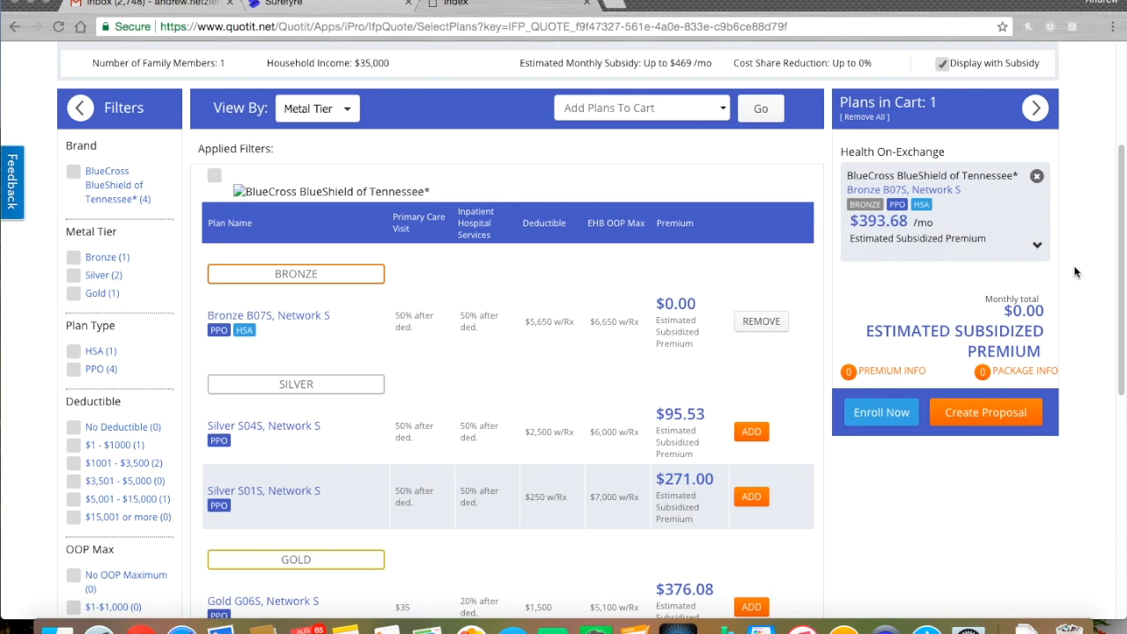
pyautogui.scroll(1, 1072, 263)
pyautogui.scroll(1, 1065, 286)
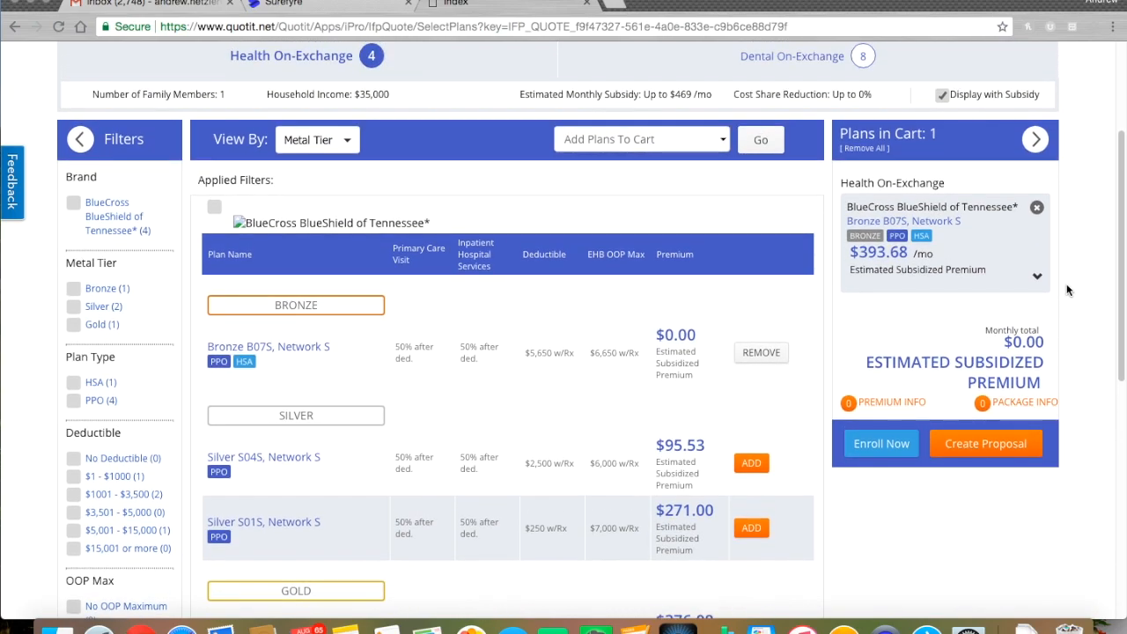
pyautogui.scroll(1, 1068, 278)
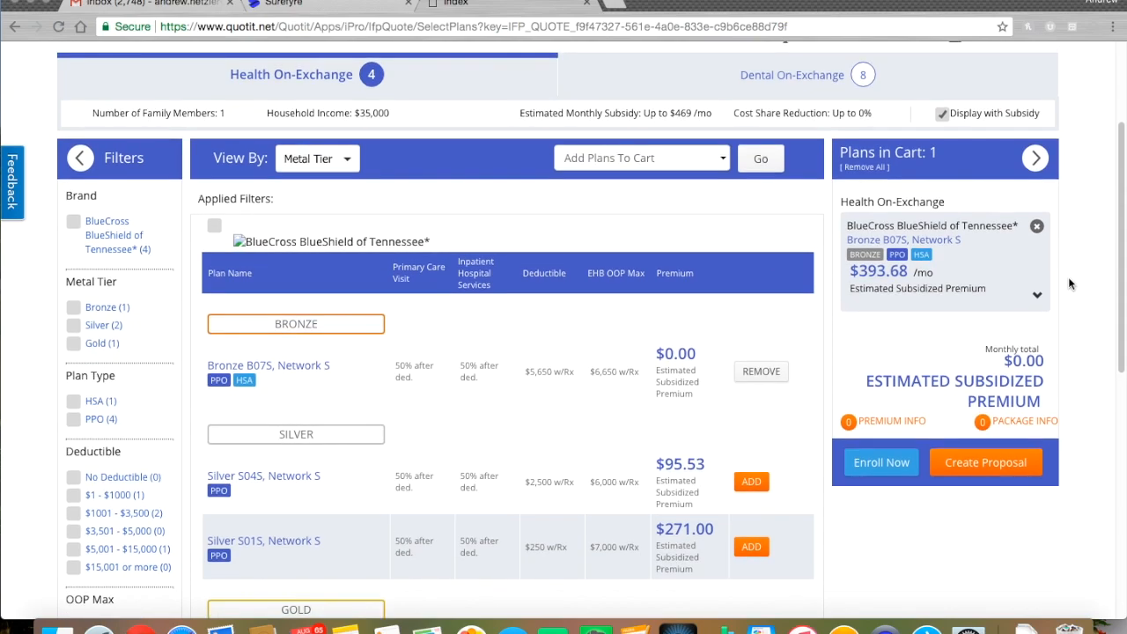
pyautogui.scroll(1, 1069, 290)
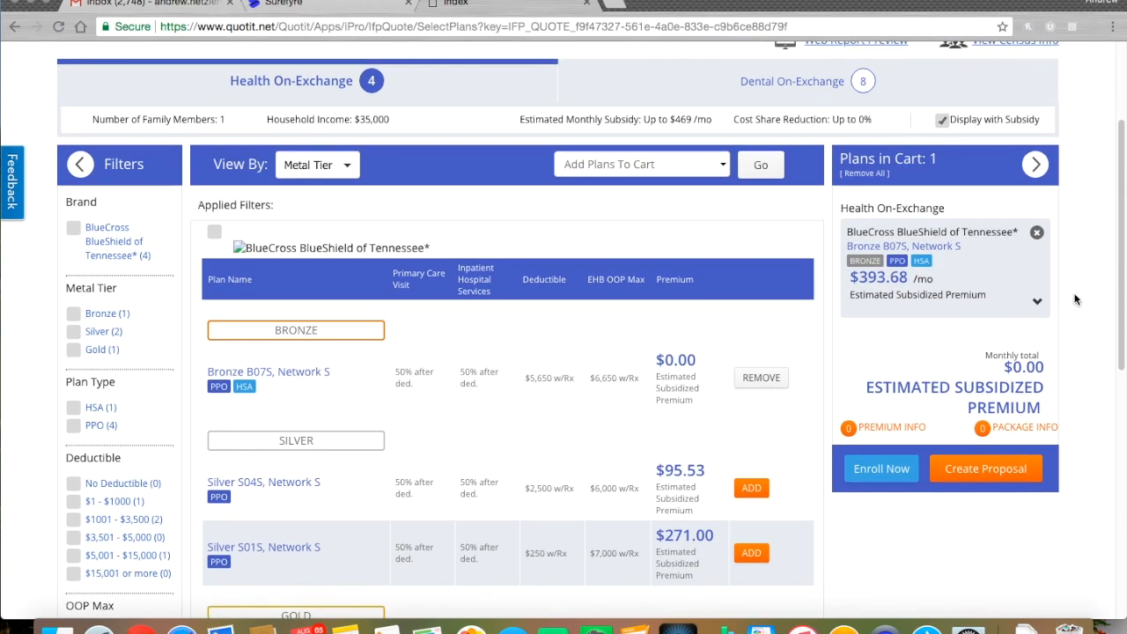
pyautogui.scroll(1, 1077, 306)
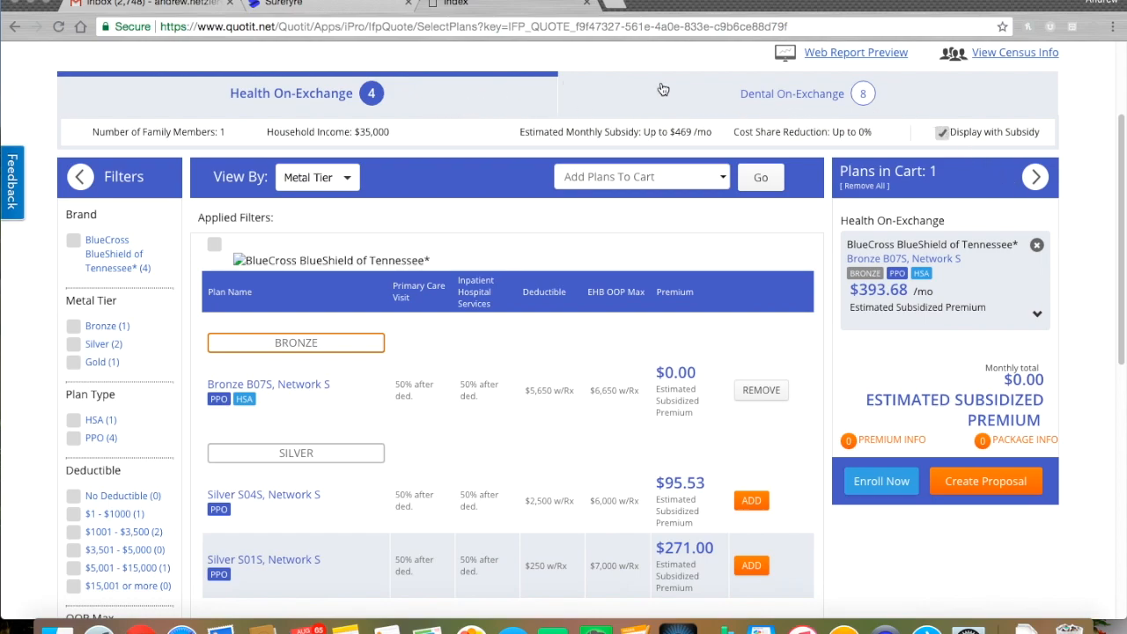
# Switch to Dental On-Exchange plans and show premiums without the subsidy
pyautogui.click(720, 103)
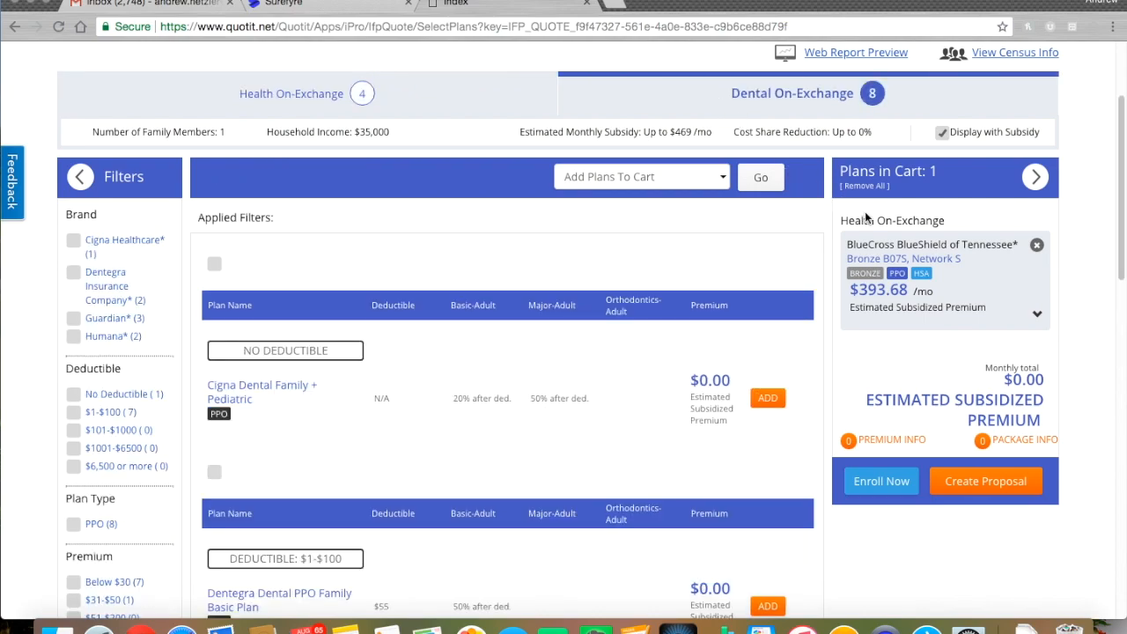
pyautogui.scroll(-3, 1065, 317)
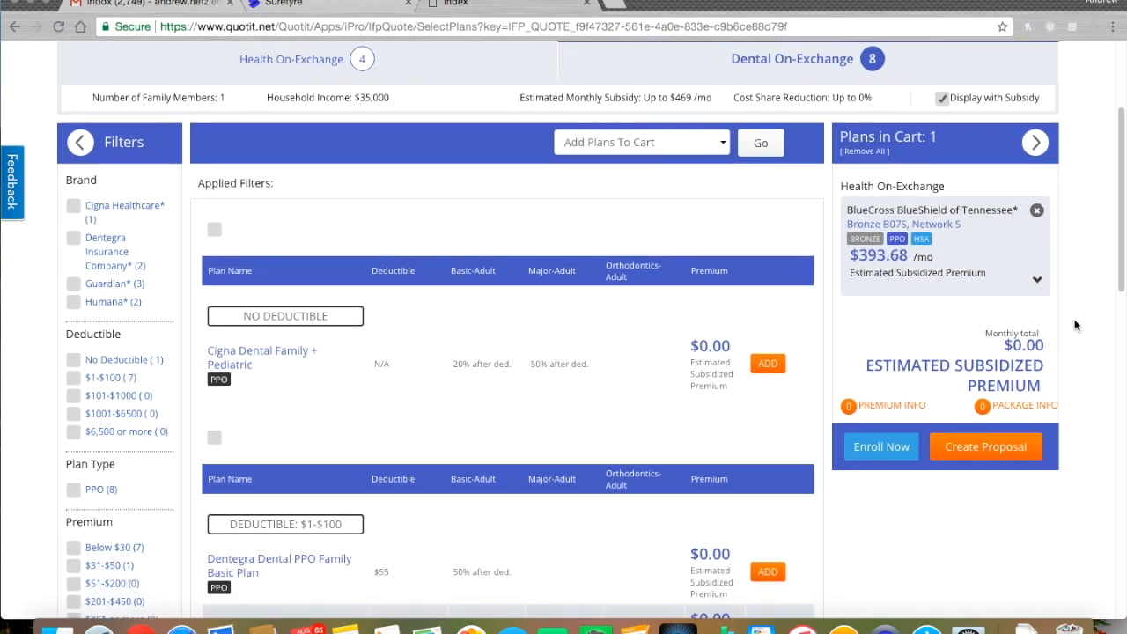
pyautogui.scroll(-8, 1050, 332)
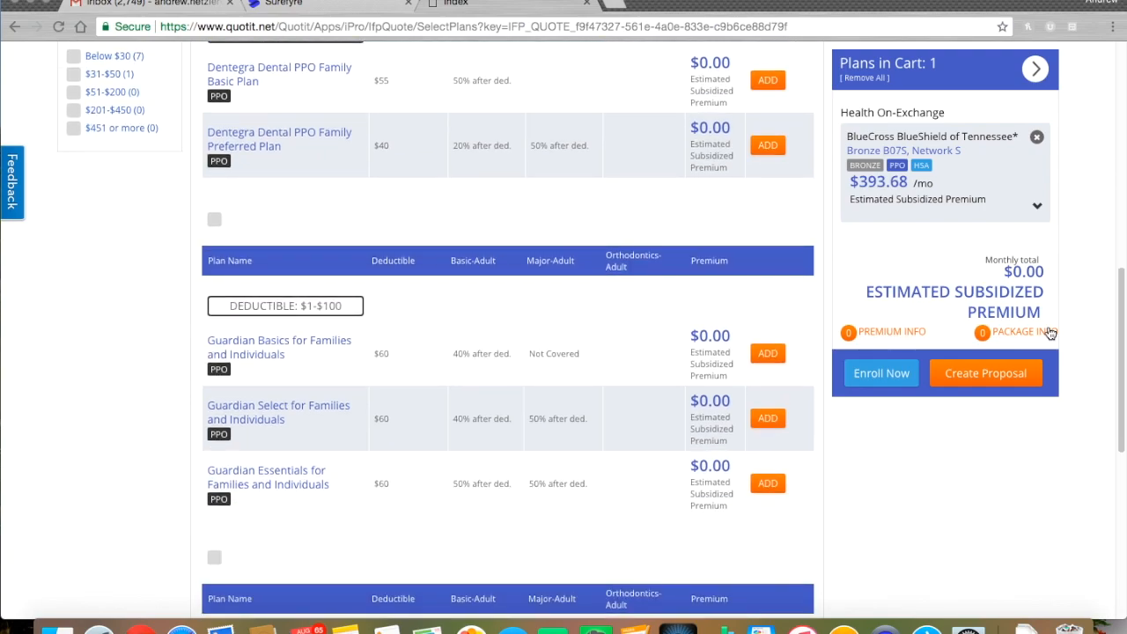
pyautogui.scroll(10, 1048, 326)
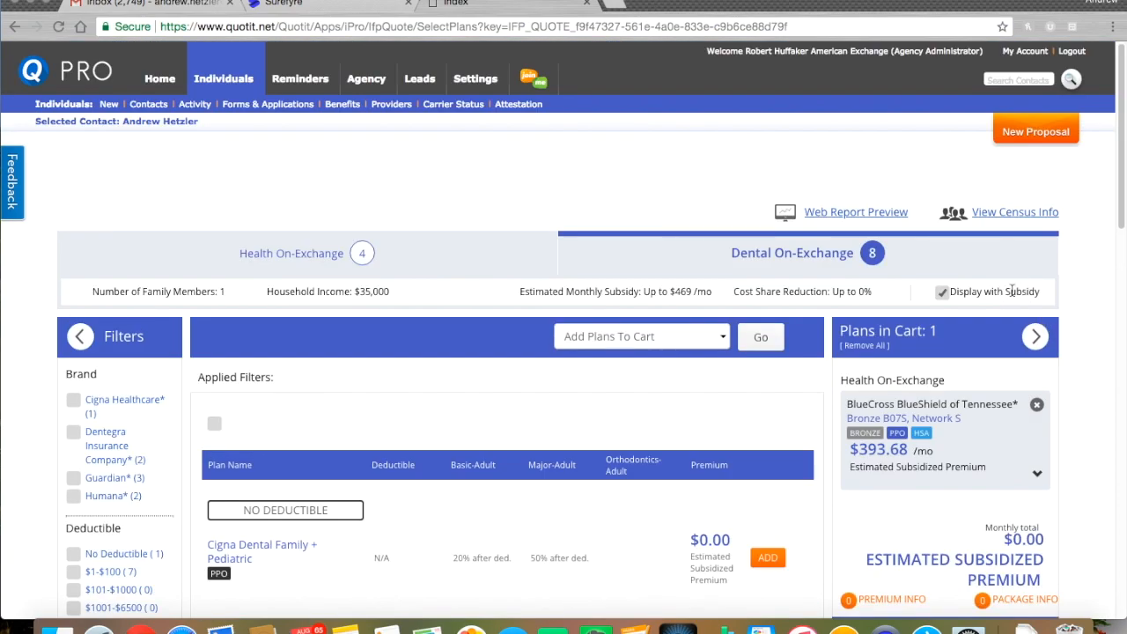
pyautogui.click(942, 293)
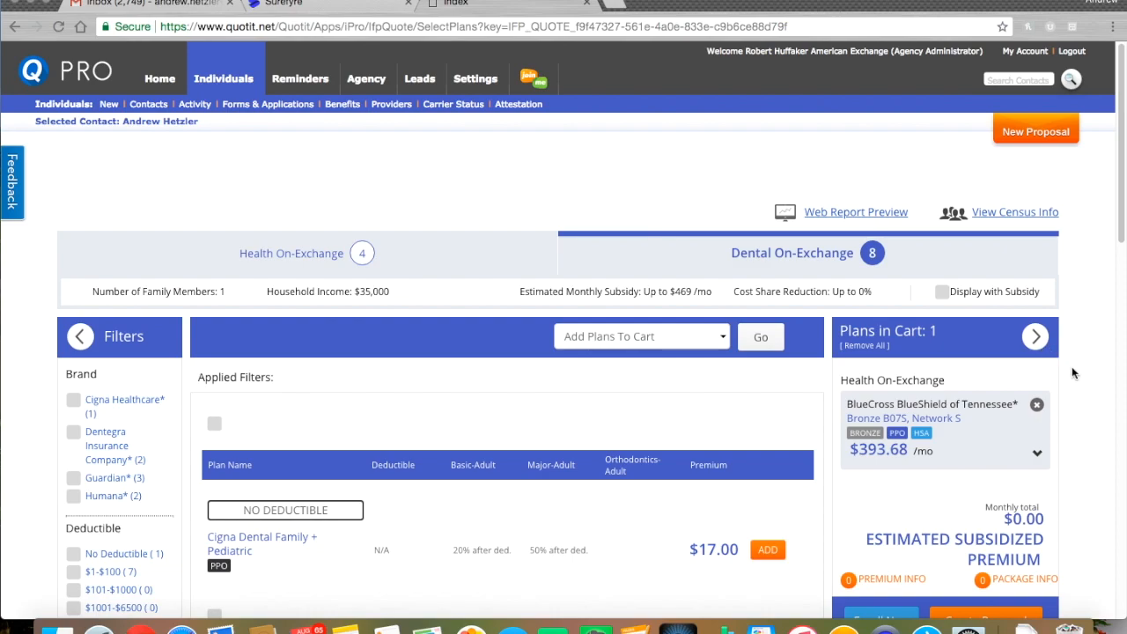
# Add the Dentegra Dental PPO Family Preferred Plan ($45.00/mo) to the cart
pyautogui.scroll(-3, 1071, 366)
pyautogui.scroll(-3, 1070, 371)
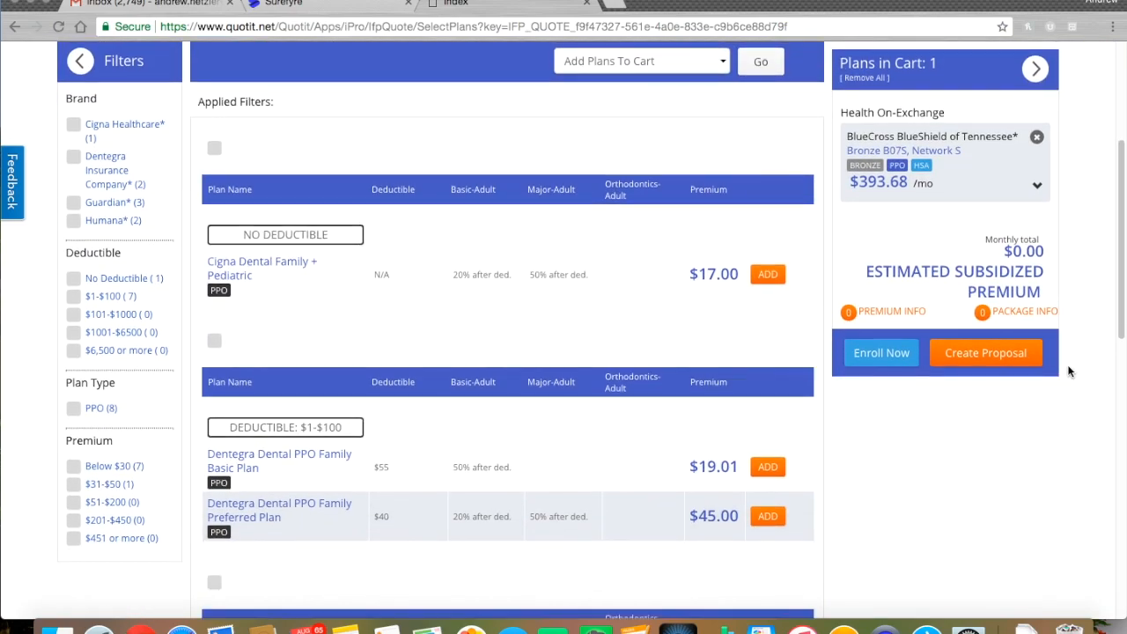
pyautogui.scroll(-4, 1053, 384)
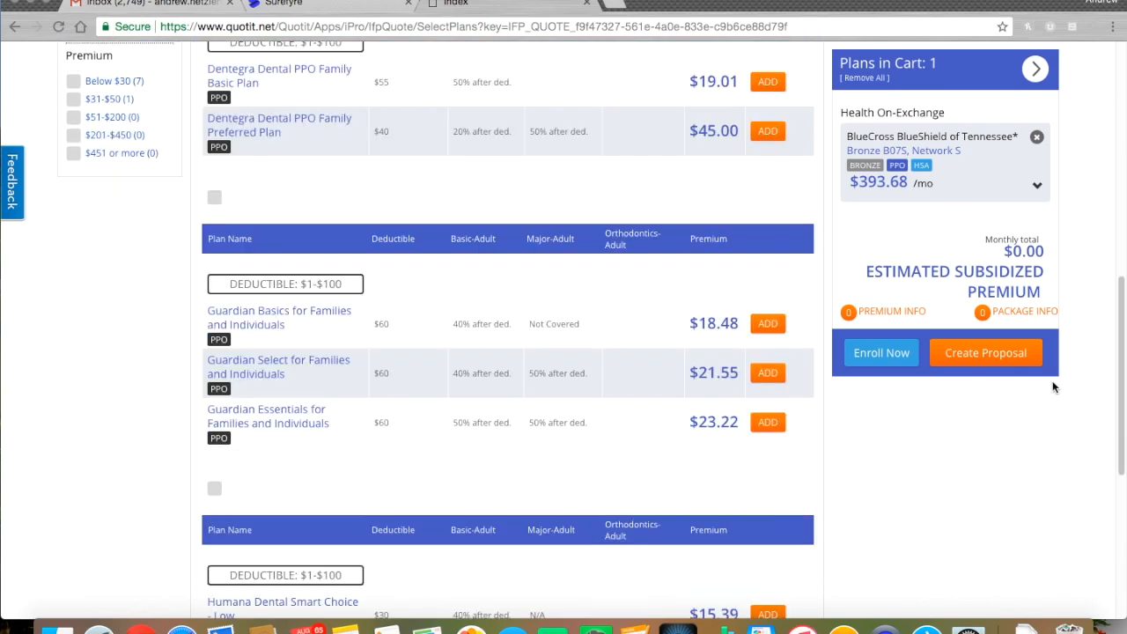
pyautogui.scroll(1, 1052, 384)
pyautogui.scroll(1, 1052, 386)
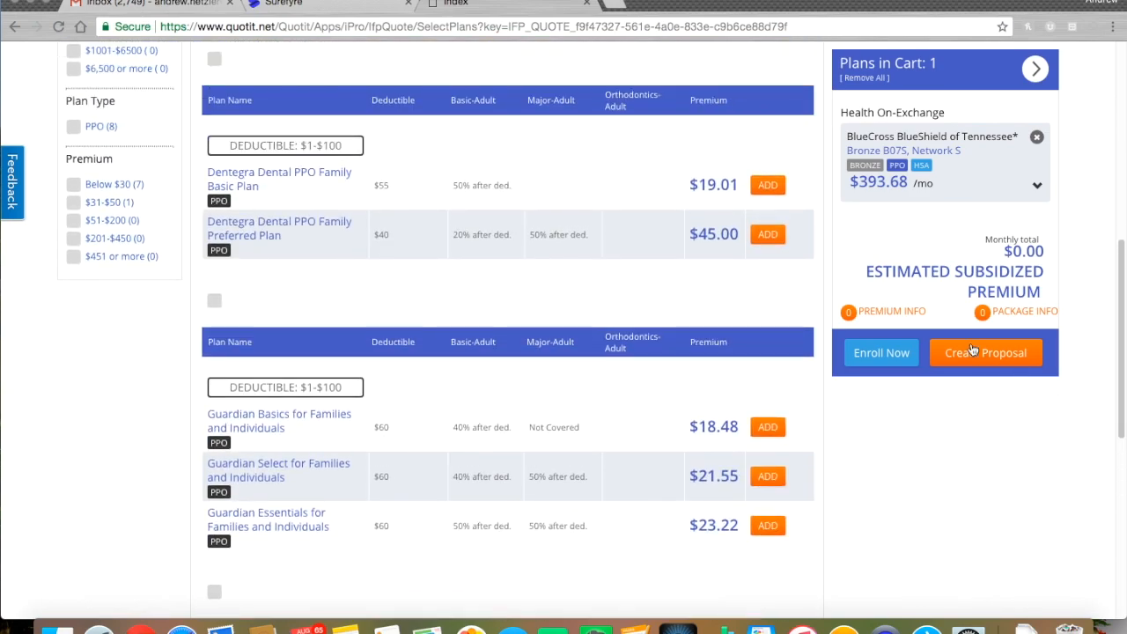
pyautogui.click(765, 238)
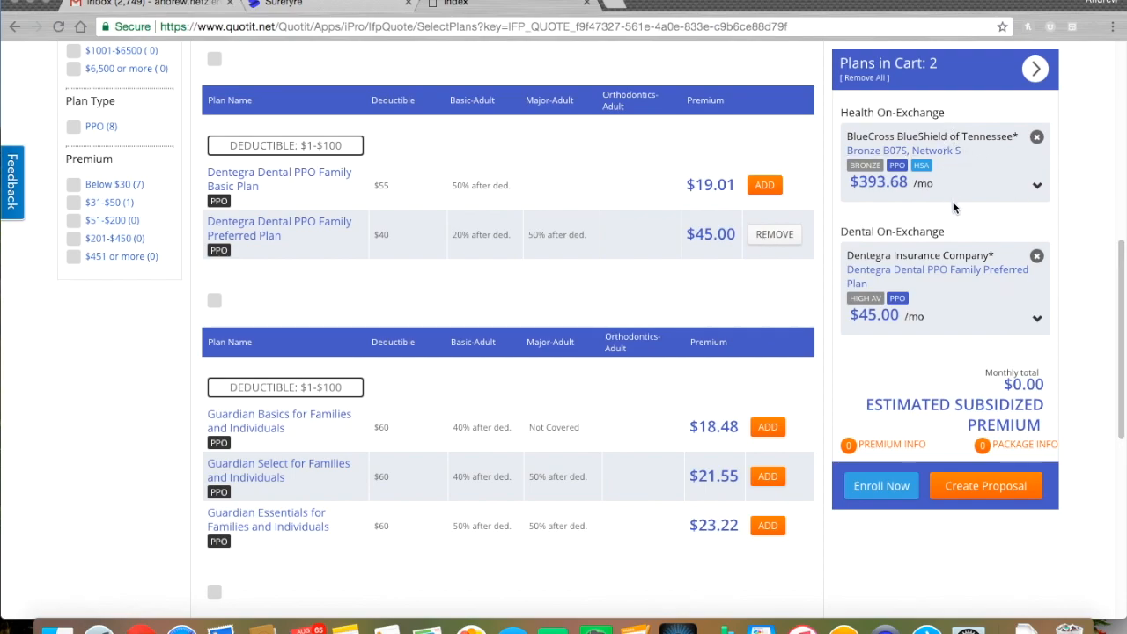
pyautogui.scroll(1, 1074, 361)
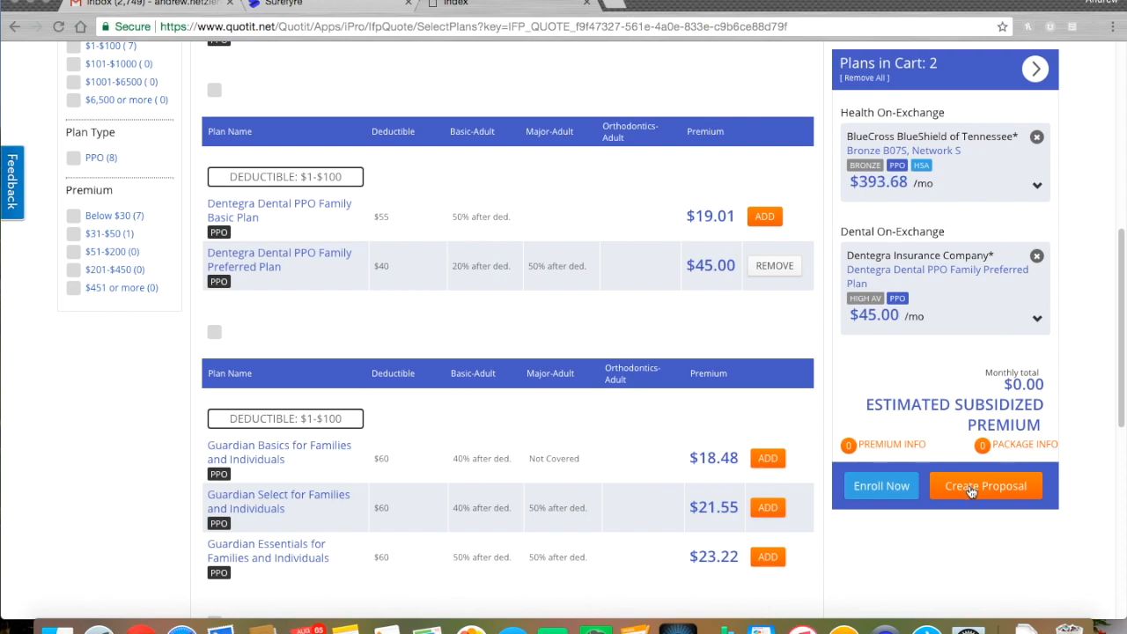
# Enroll the carted plans, entering the applicant's e-mail to open American Exchange
pyautogui.click(881, 486)
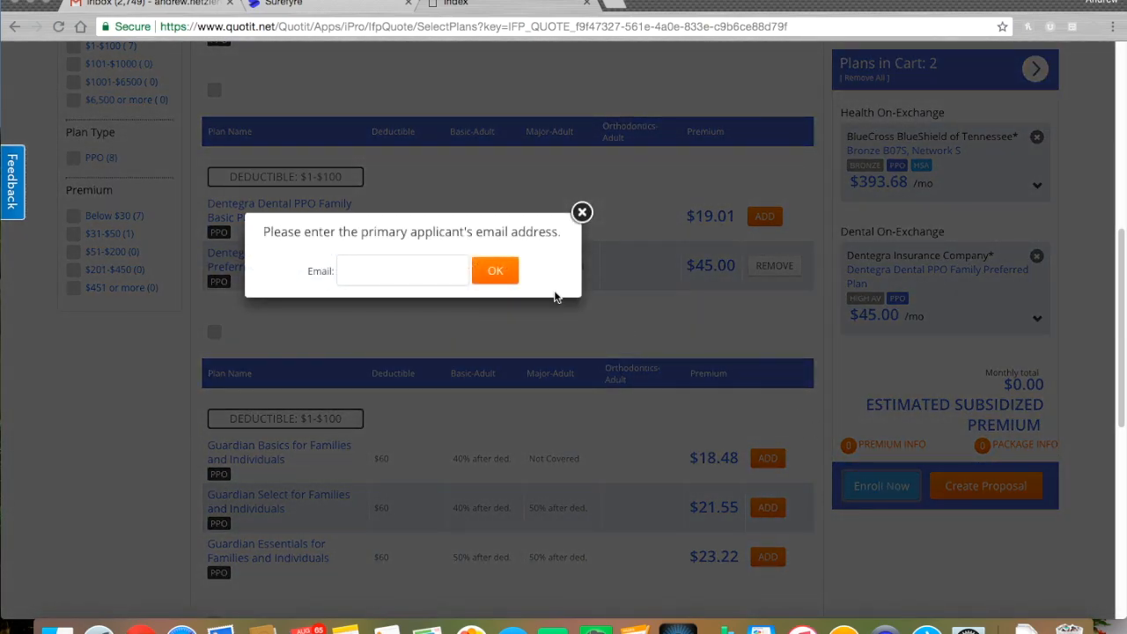
pyautogui.click(391, 277)
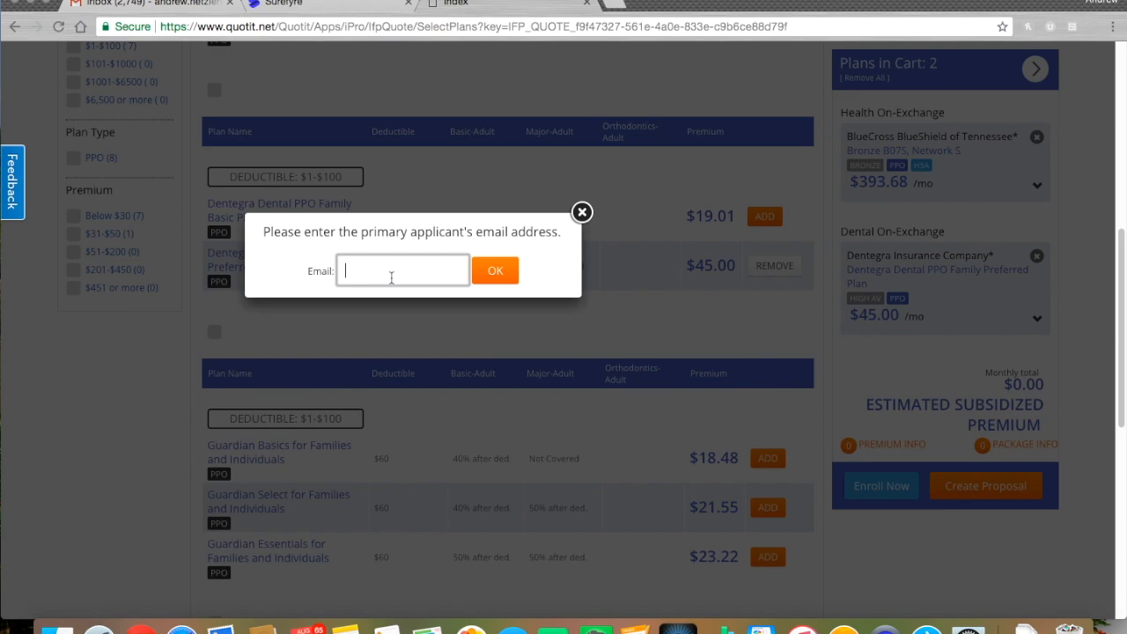
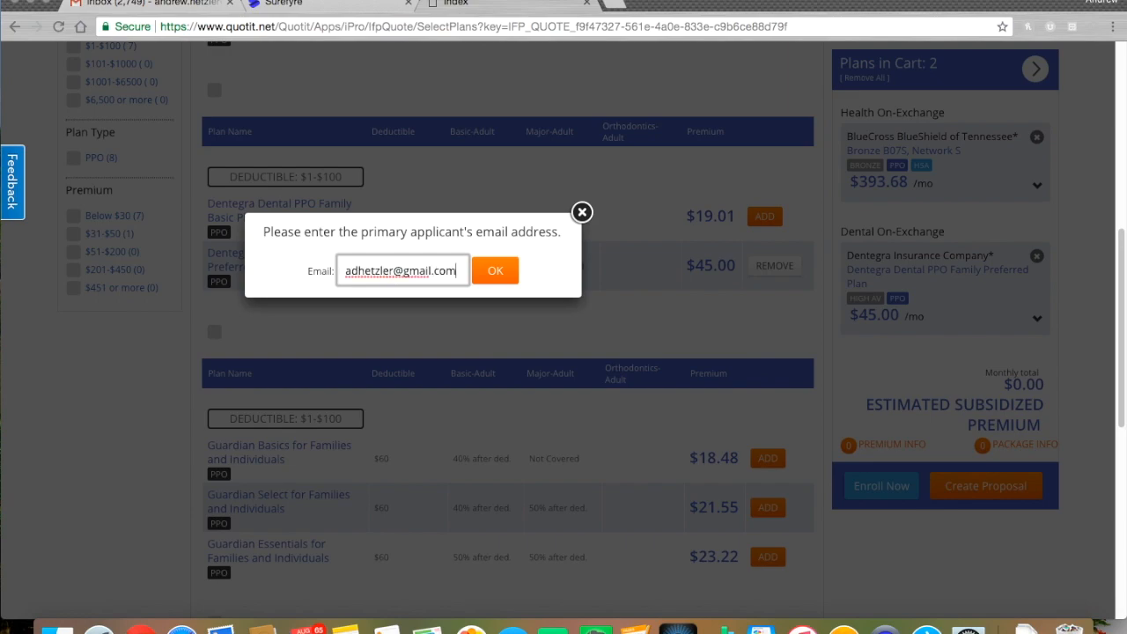
pyautogui.click(509, 251)
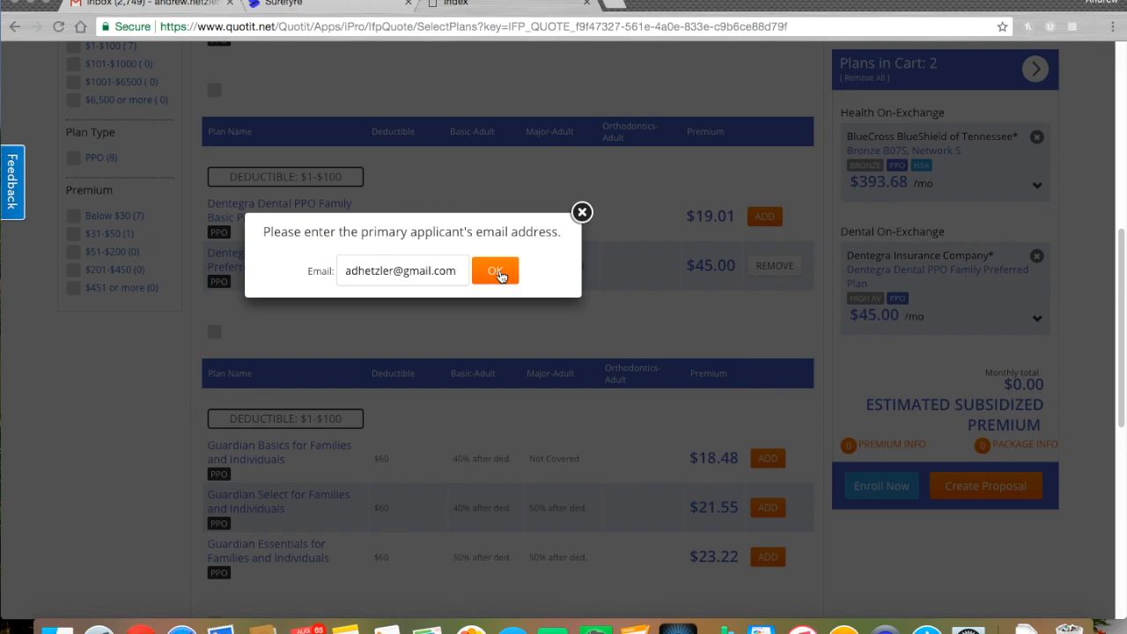
pyautogui.click(500, 273)
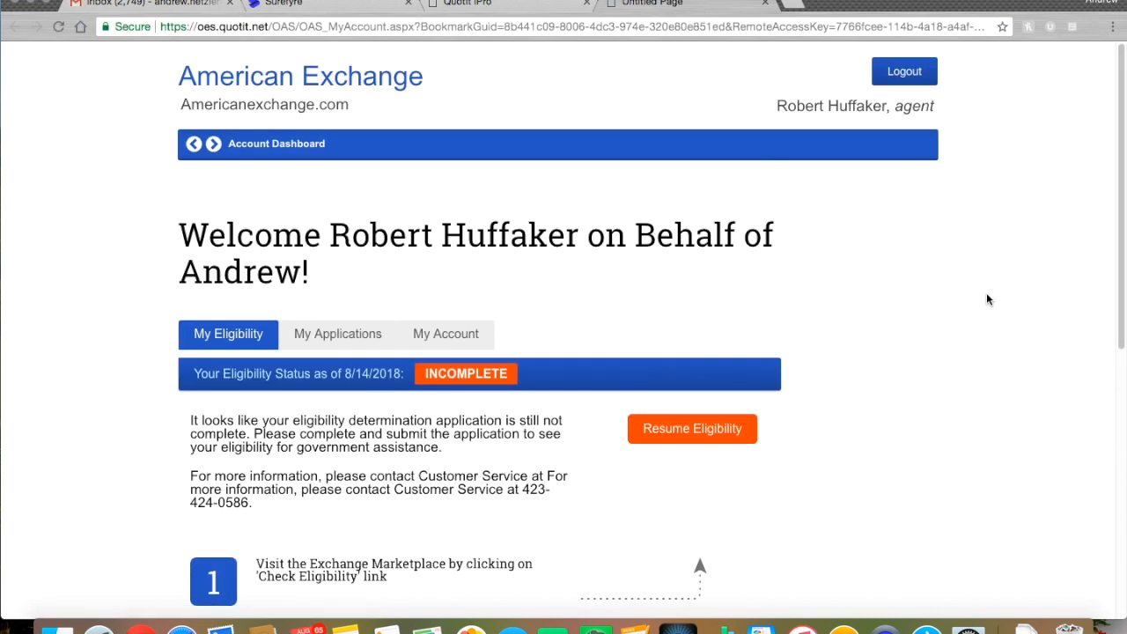
# Resume the incomplete eligibility application from the Account Dashboard
pyautogui.scroll(-2, 1008, 282)
pyautogui.scroll(-1, 1009, 289)
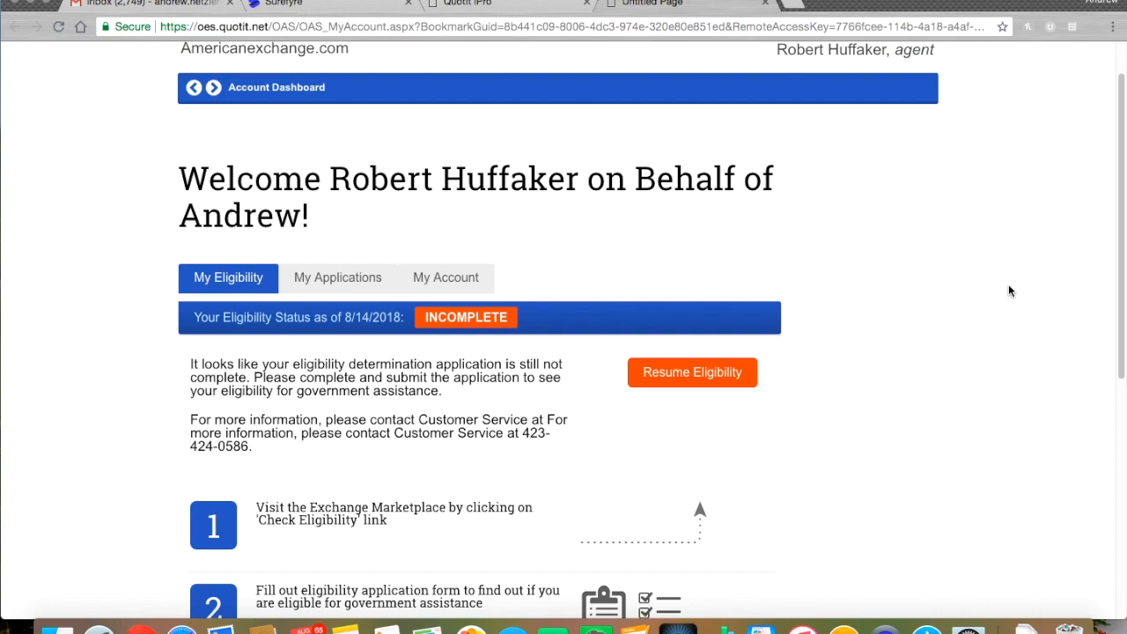
pyautogui.scroll(-2, 967, 324)
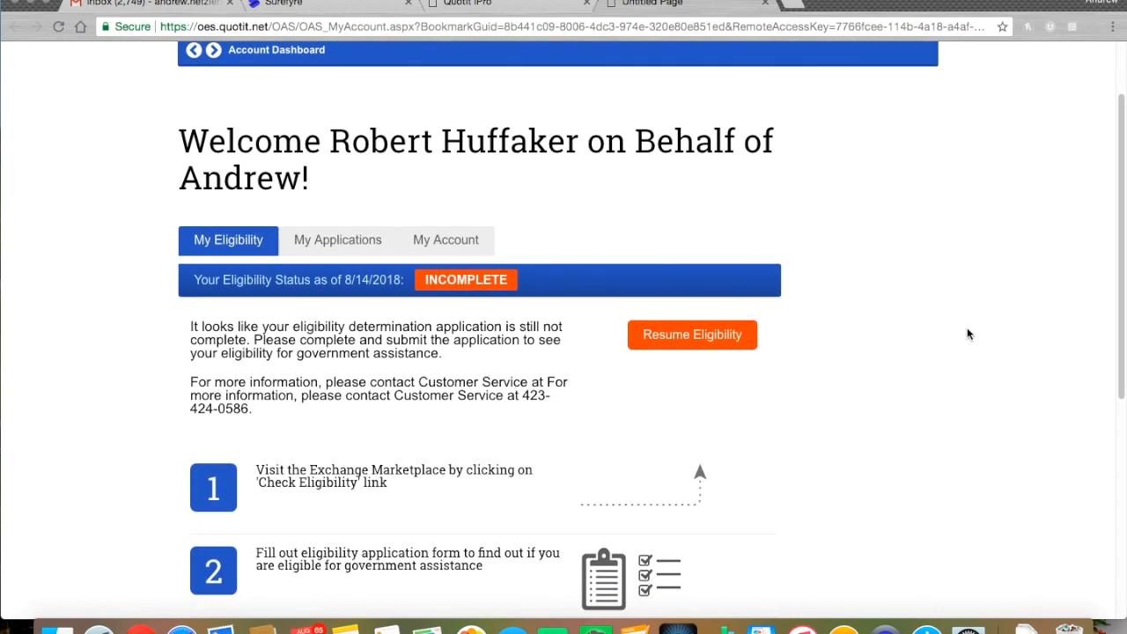
pyautogui.scroll(-2, 967, 334)
pyautogui.scroll(-2, 970, 330)
pyautogui.scroll(-1, 968, 327)
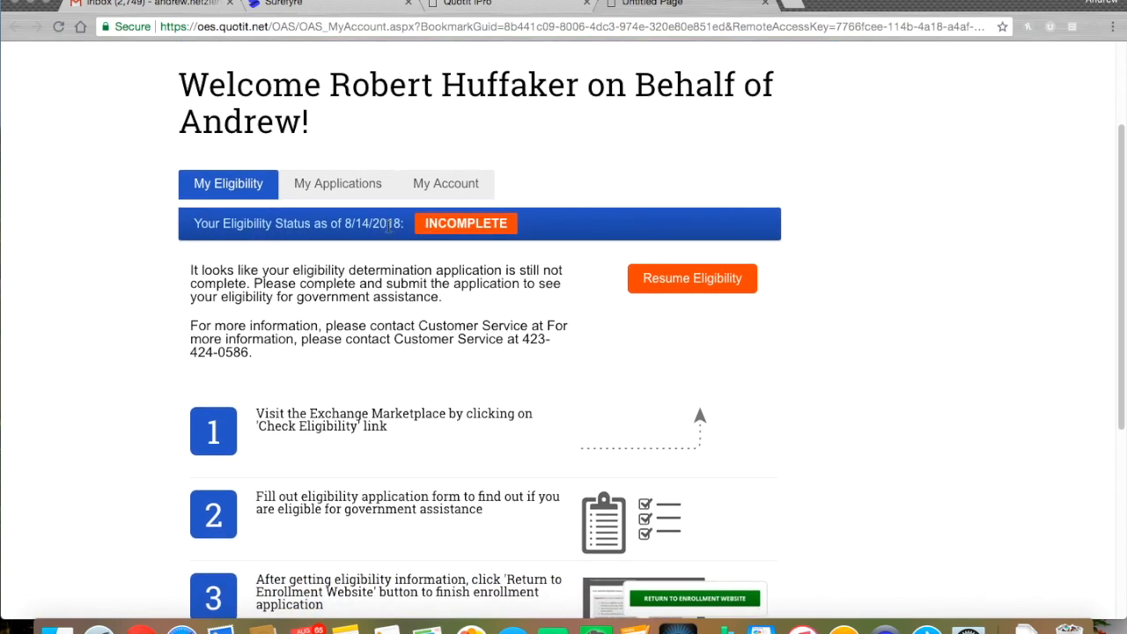
pyautogui.scroll(-1, 541, 329)
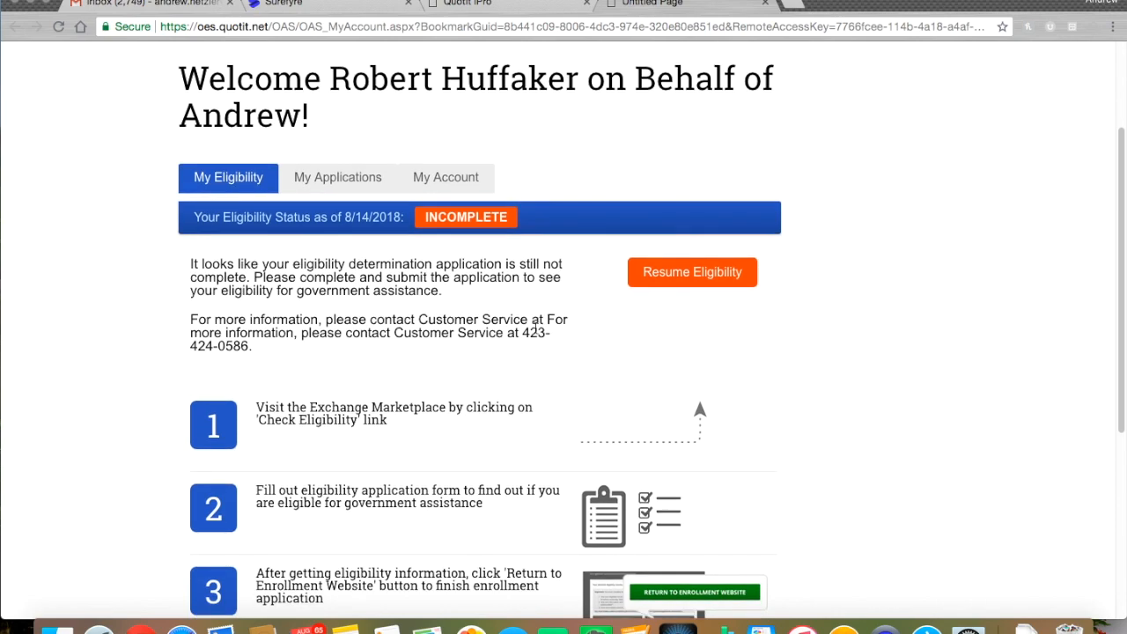
pyautogui.click(682, 278)
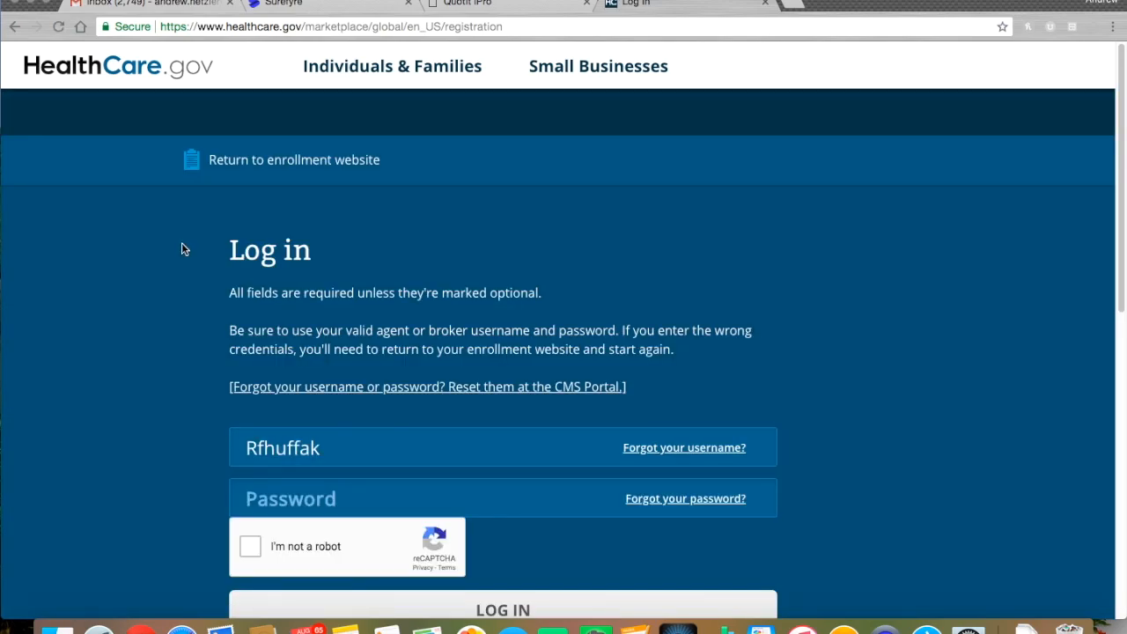
# Scroll the HealthCare.gov log-in page and select the Password field
pyautogui.scroll(-1, 215, 303)
pyautogui.scroll(-1, 216, 303)
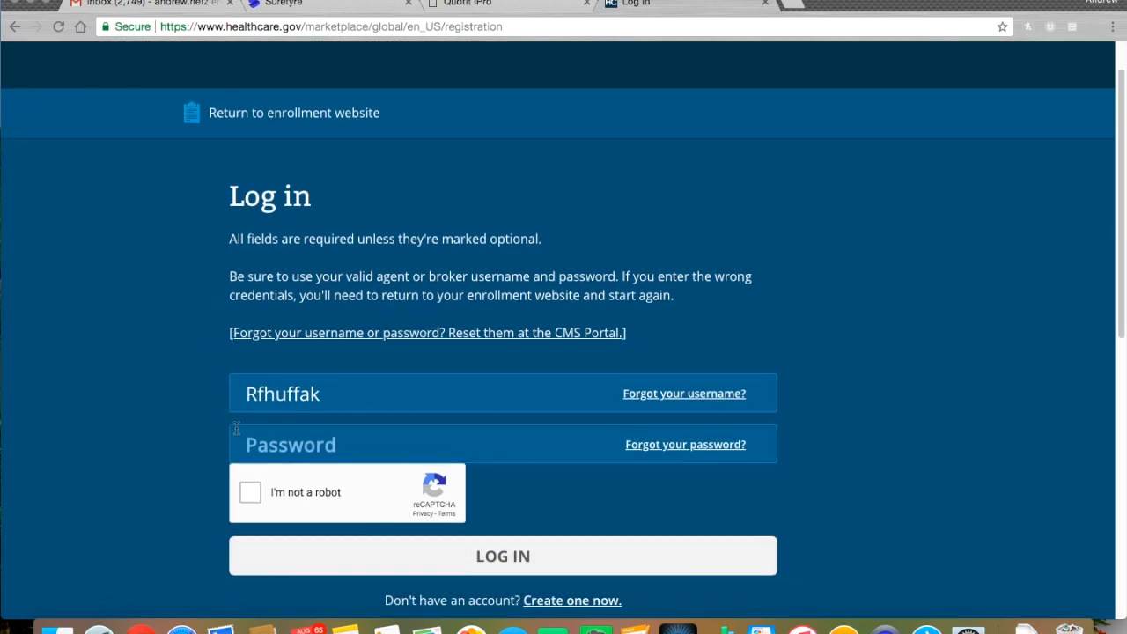
pyautogui.click(290, 445)
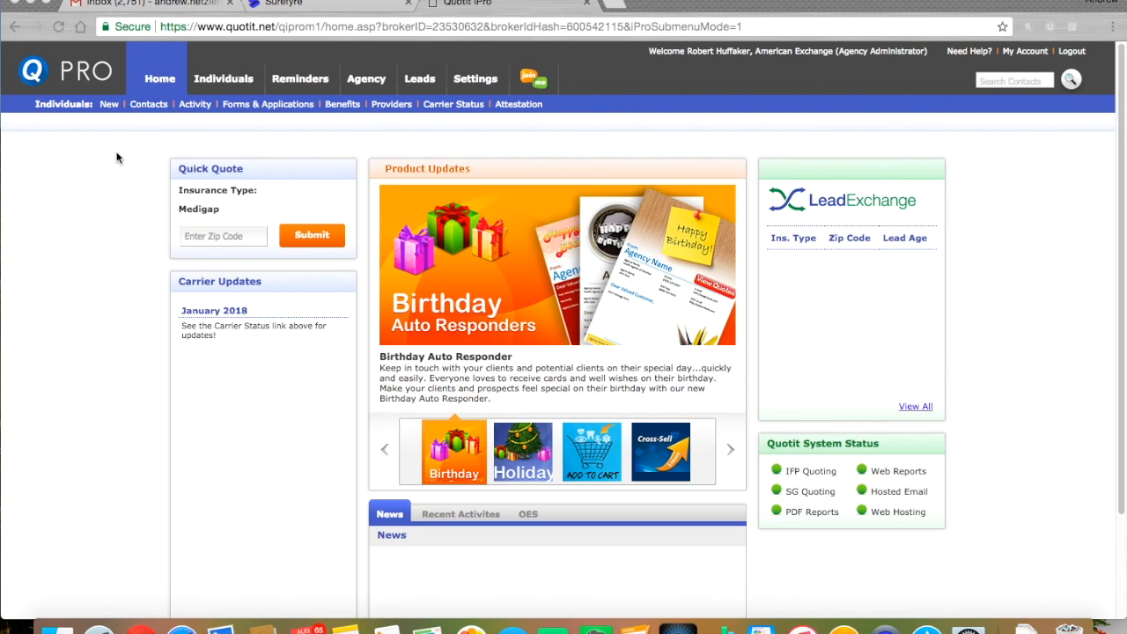
# Open the Contacts list showing contacts created in the last 30 days
pyautogui.click(124, 129)
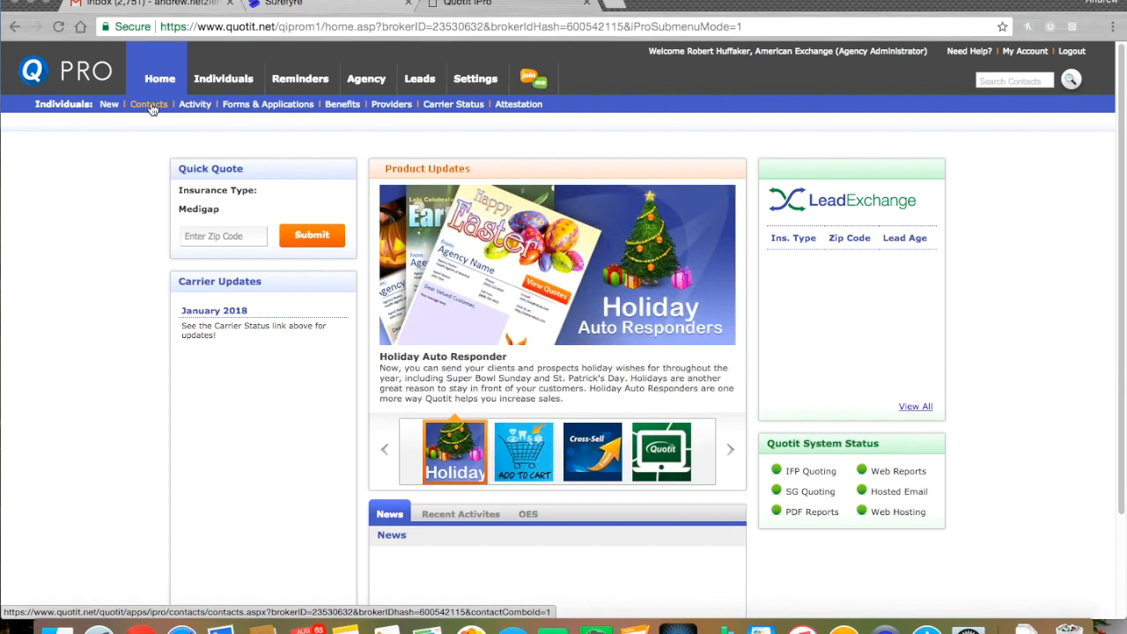
pyautogui.click(148, 104)
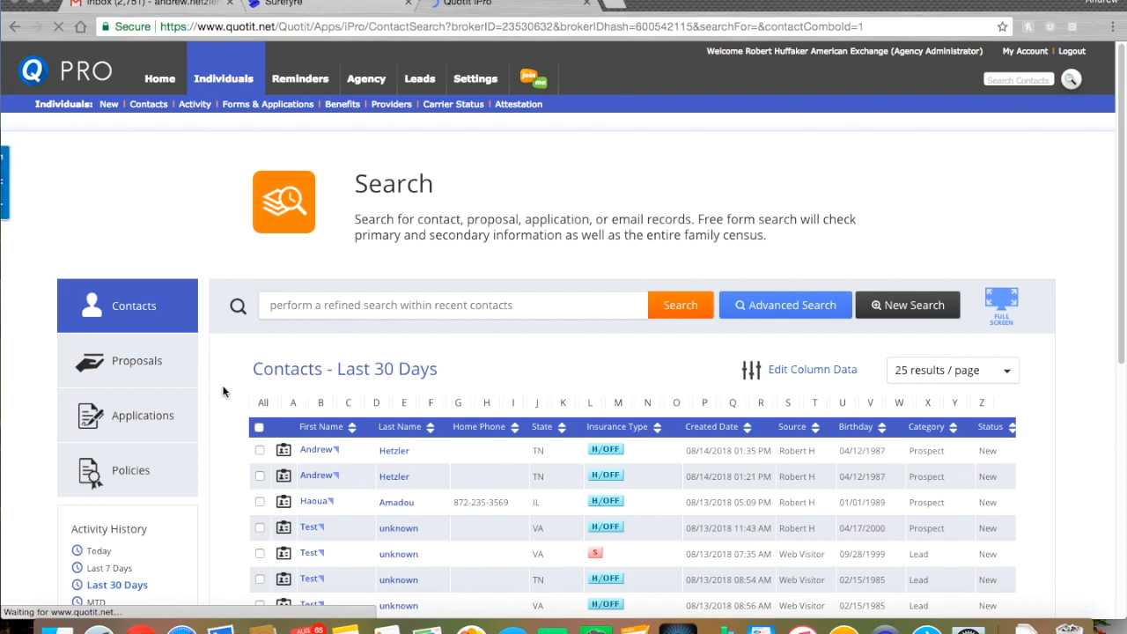
pyautogui.scroll(-1, 233, 367)
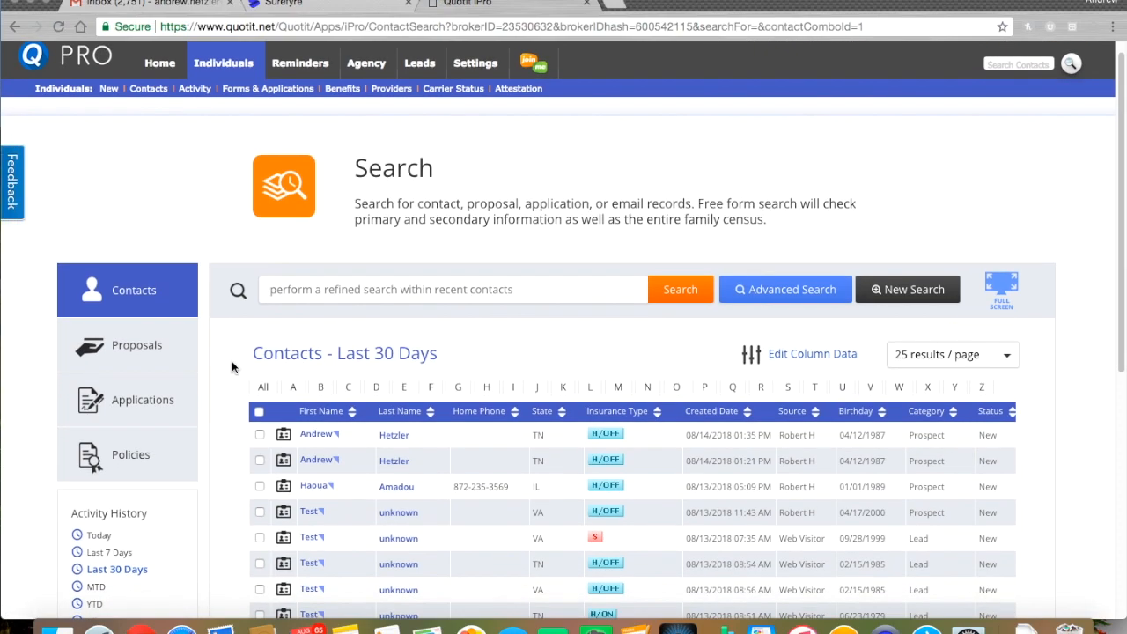
pyautogui.scroll(-1, 233, 362)
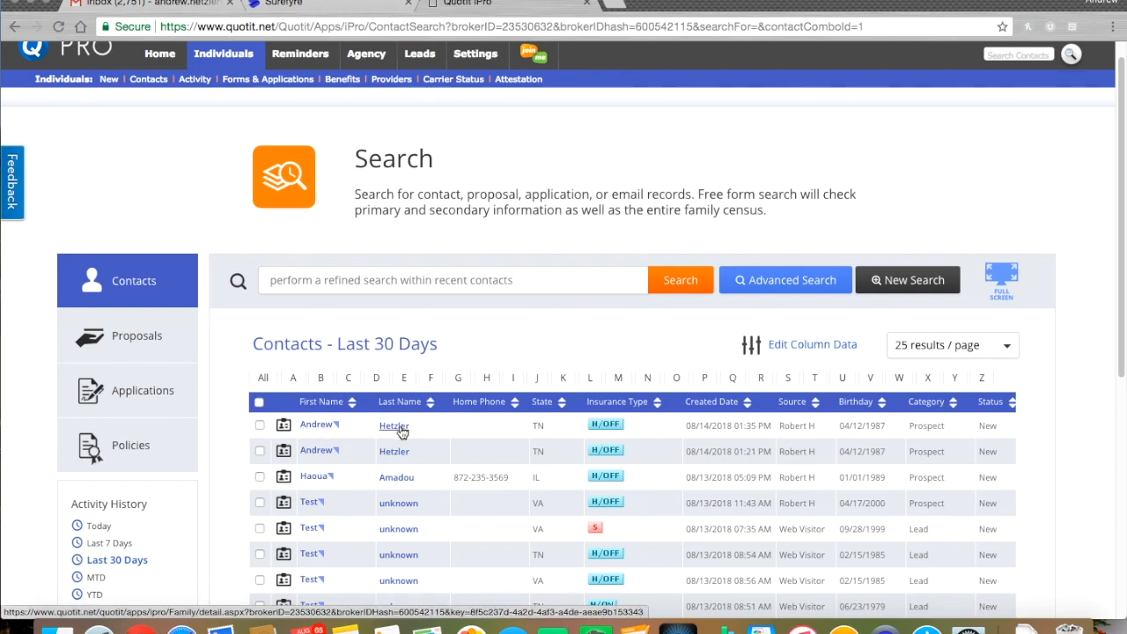
# Open the newest contact's record, review its census details, and start a new proposal
pyautogui.click(316, 427)
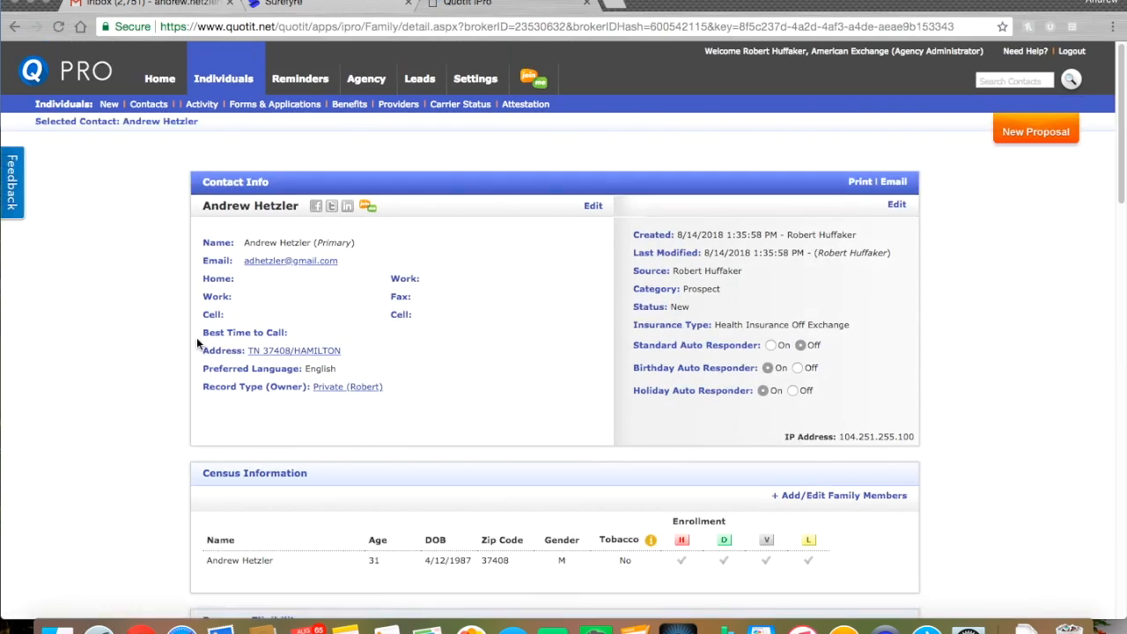
pyautogui.scroll(-1, 197, 339)
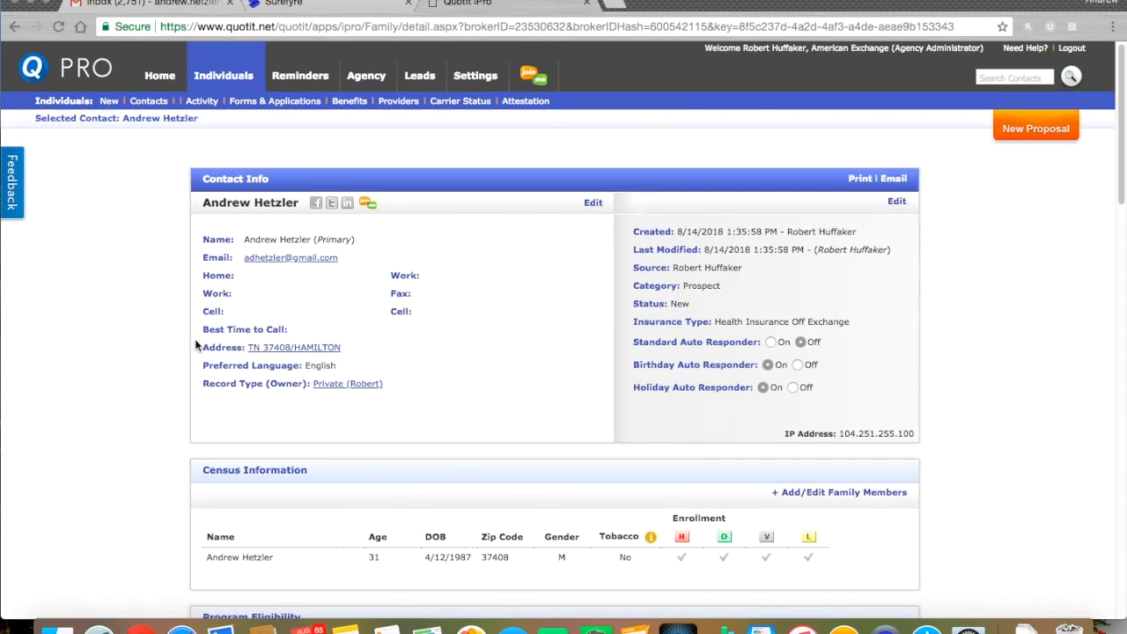
pyautogui.scroll(-1, 195, 351)
pyautogui.scroll(-3, 195, 350)
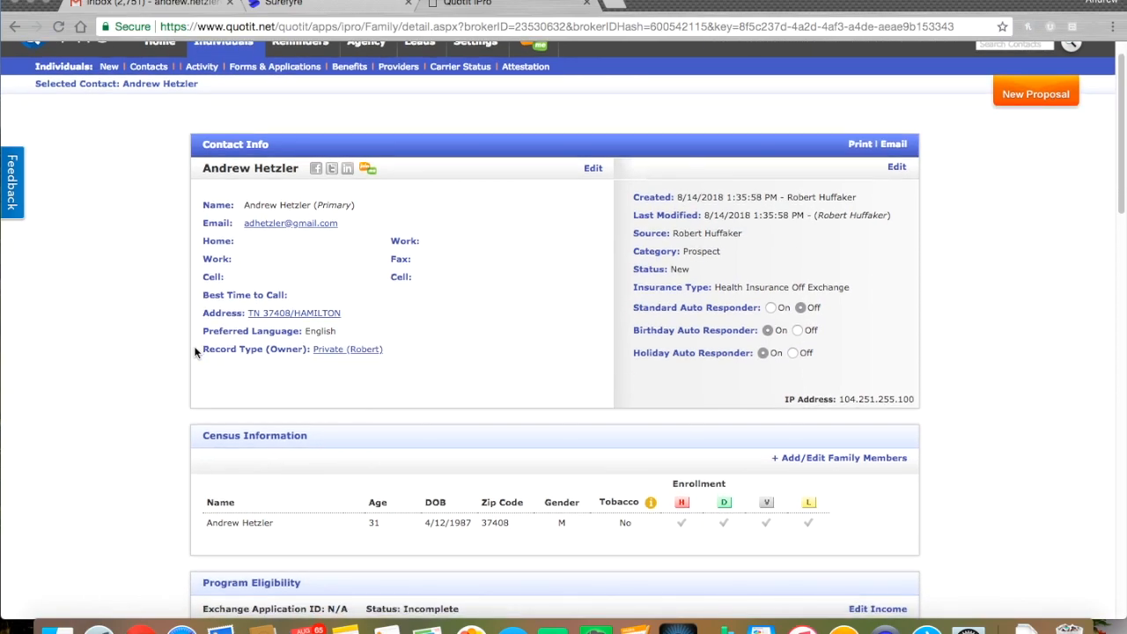
pyautogui.scroll(-2, 192, 352)
pyautogui.scroll(3, 191, 353)
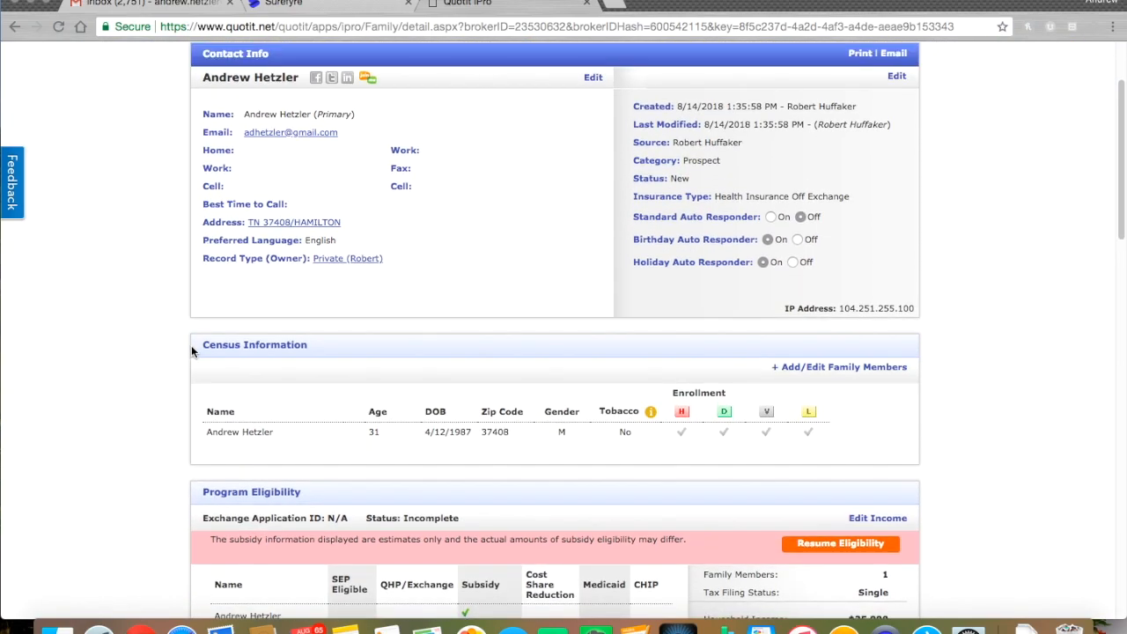
pyautogui.scroll(1, 191, 352)
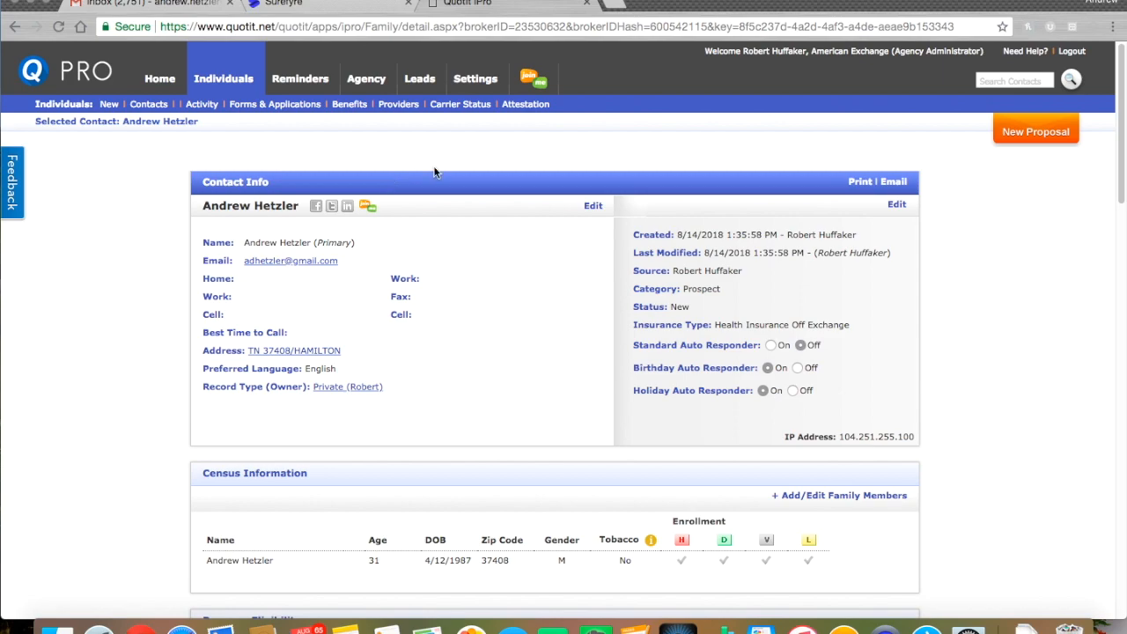
pyautogui.click(1045, 134)
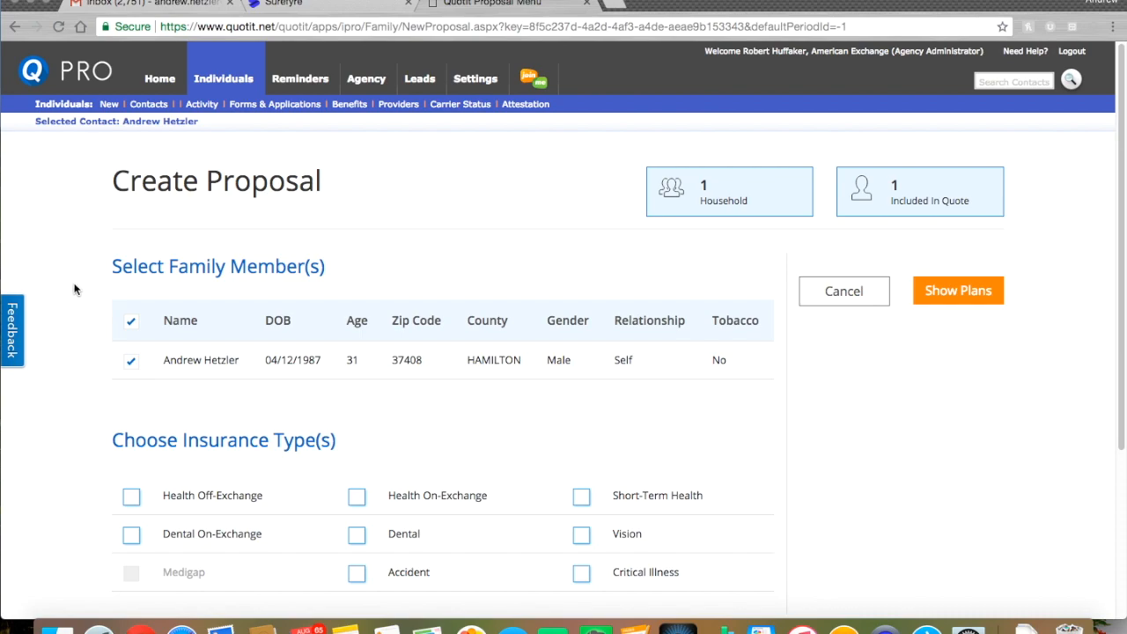
# Choose Health Off-Exchange and Dental insurance types and show the matching plans
pyautogui.scroll(-1, 92, 303)
pyautogui.scroll(-2, 91, 303)
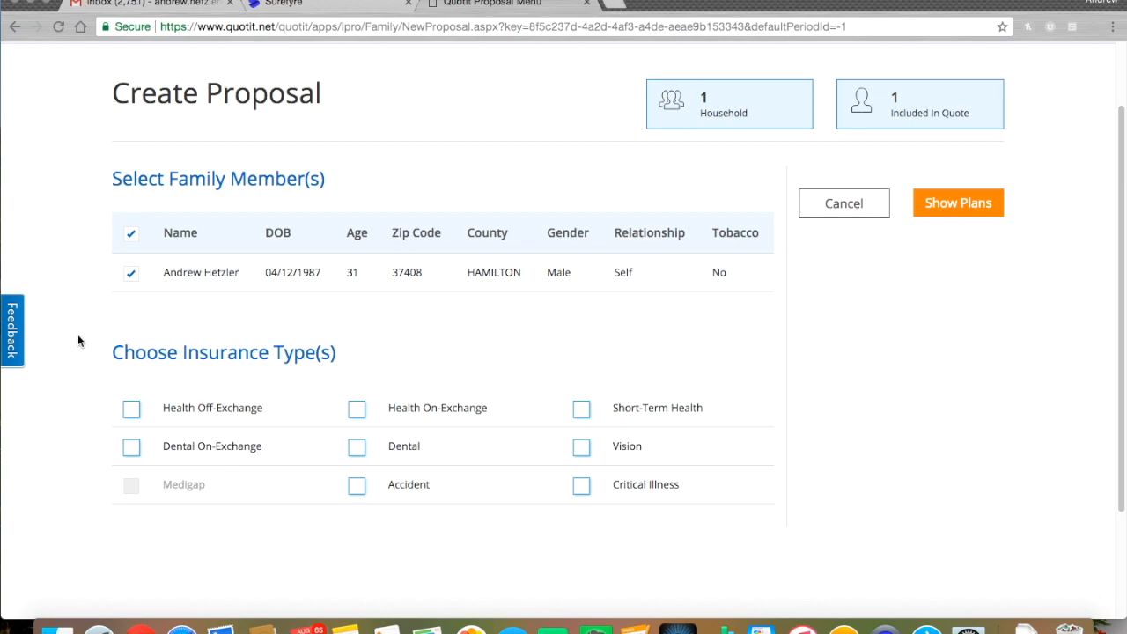
pyautogui.click(130, 411)
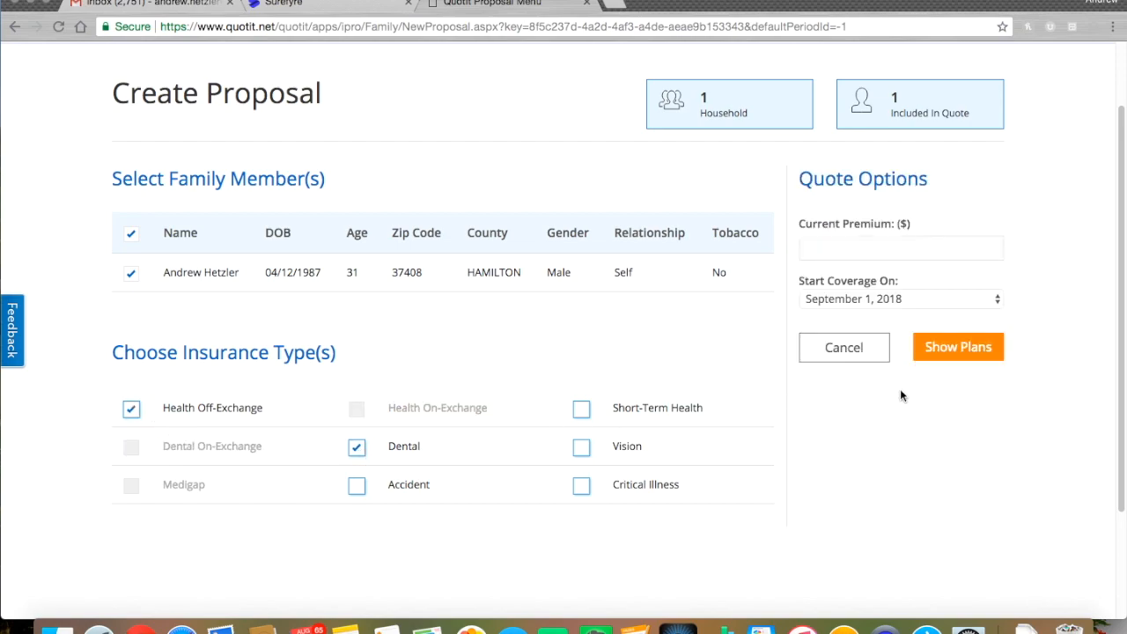
pyautogui.click(944, 352)
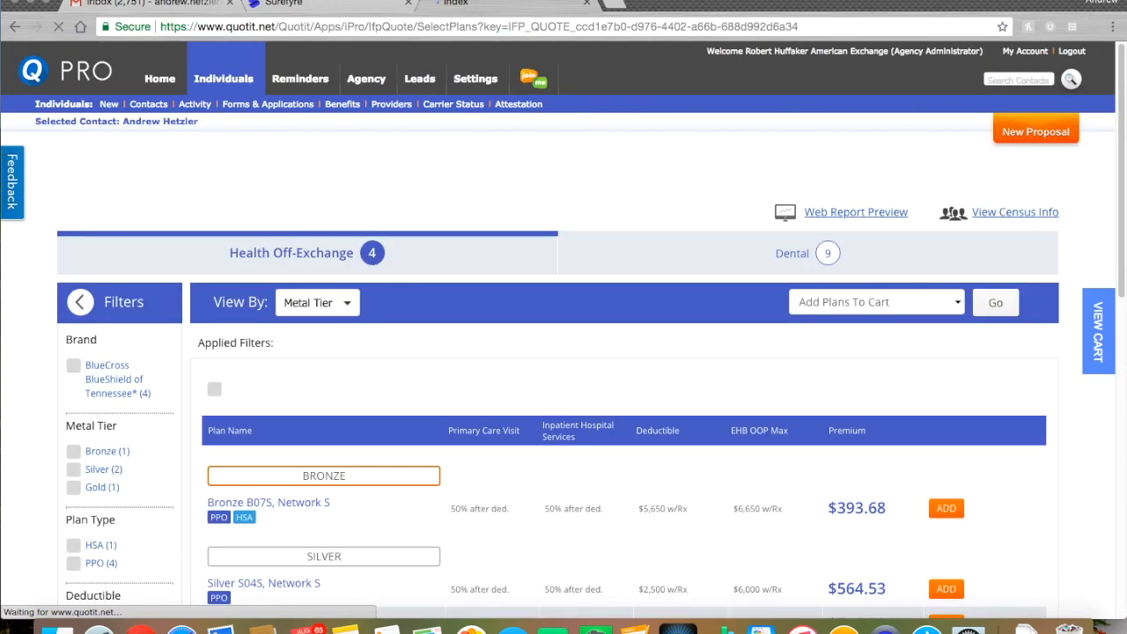
# Add the Bronze B07S, Network S health plan ($393.68/mo) to the quote cart
pyautogui.scroll(-2, 42, 331)
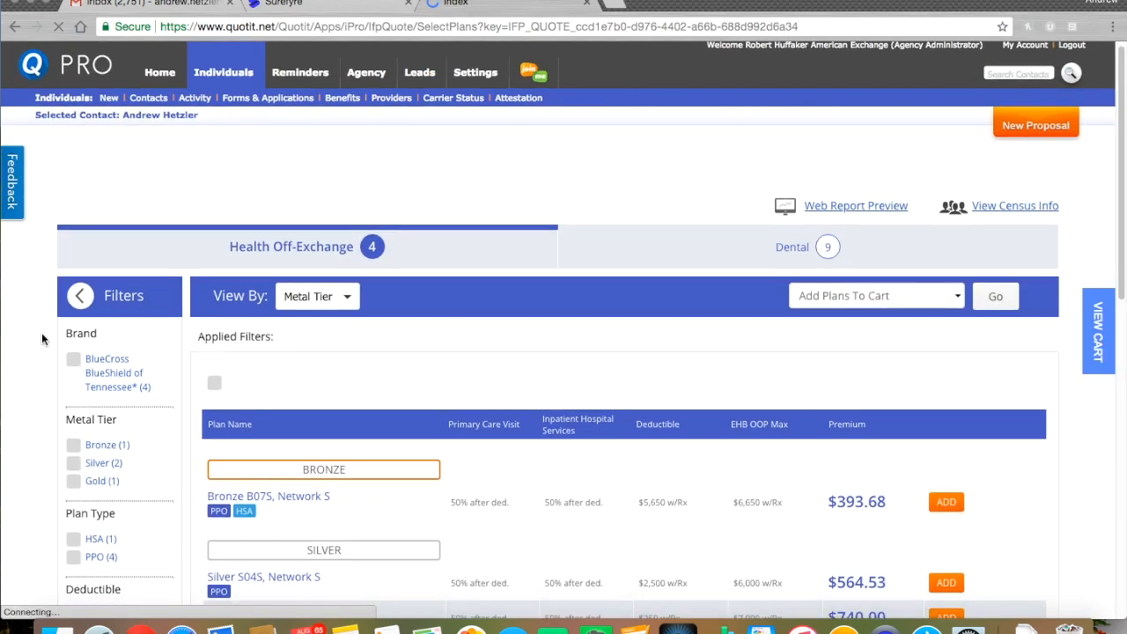
pyautogui.scroll(-3, 48, 345)
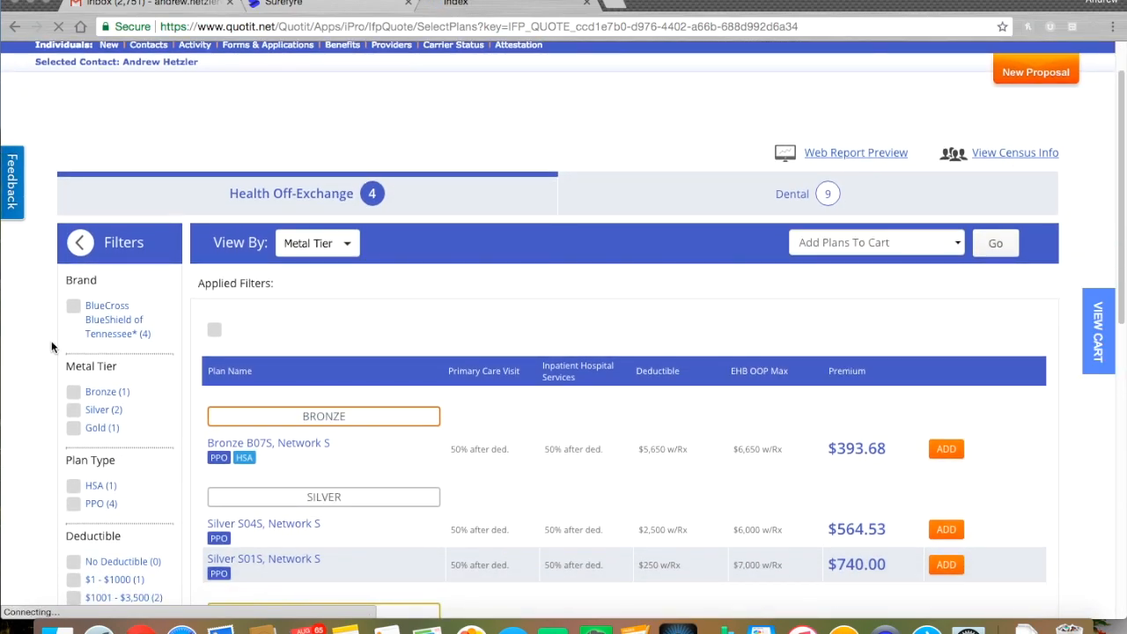
pyautogui.scroll(-3, 41, 352)
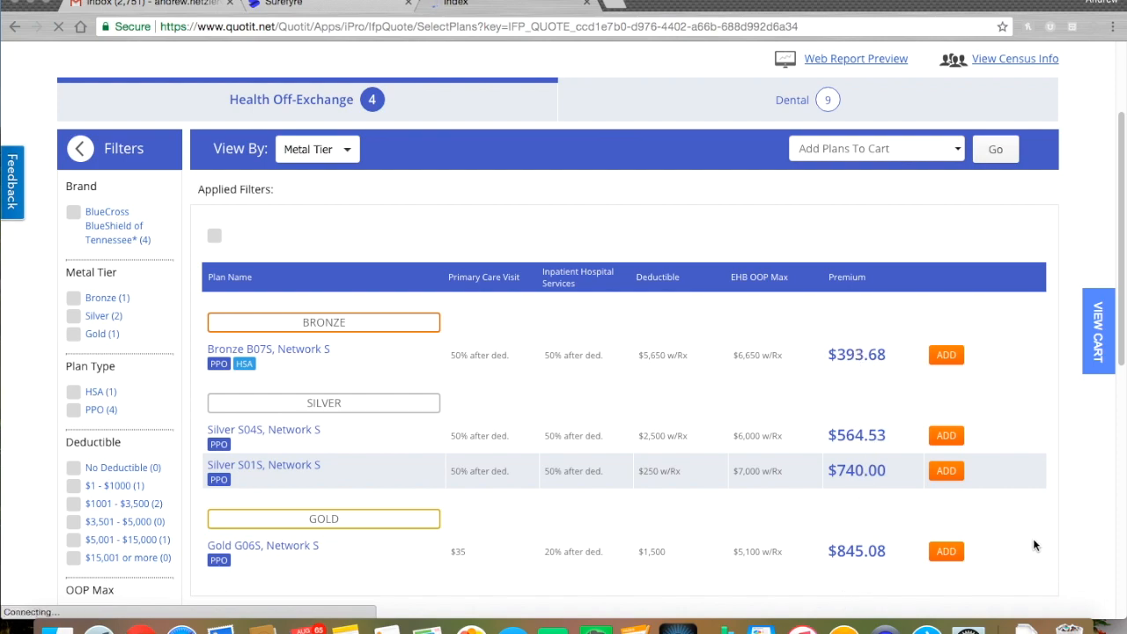
pyautogui.click(946, 355)
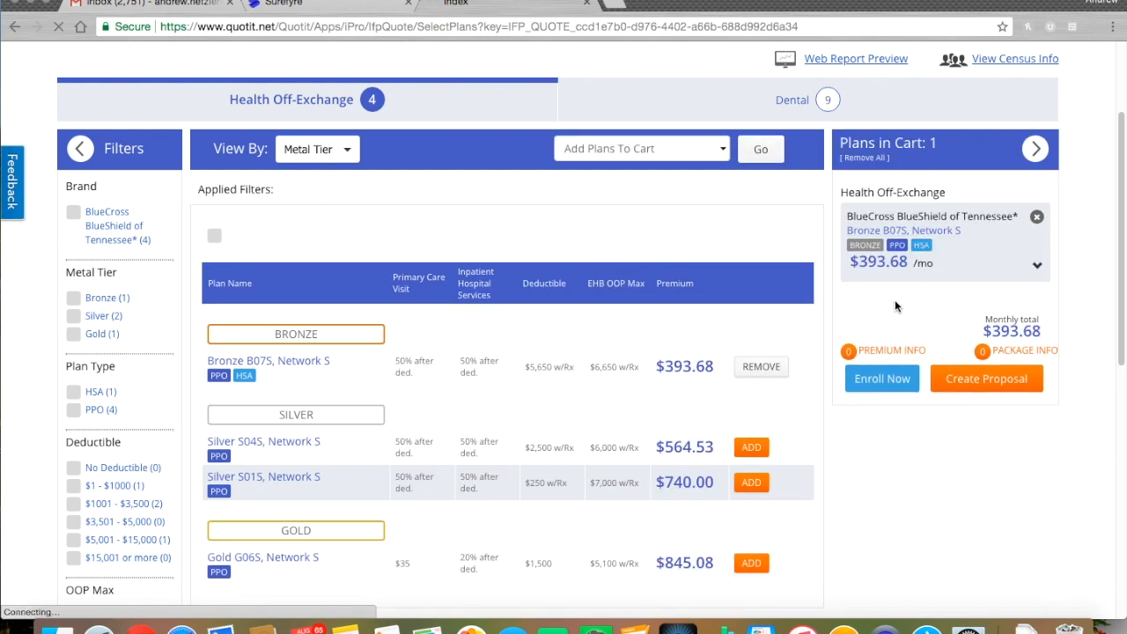
pyautogui.click(732, 107)
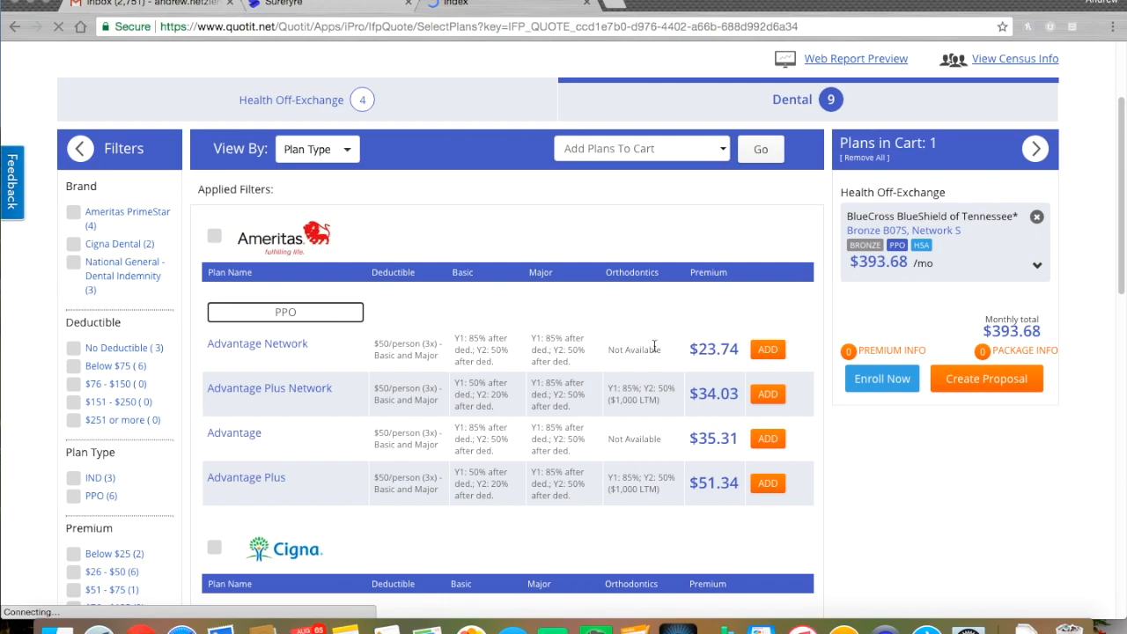
# Add Cigna Individual Dental 1500 ($30.00) and Ameritas Advantage Plus ($51.34) to the cart
pyautogui.scroll(-2, 585, 330)
pyautogui.scroll(-1, 612, 384)
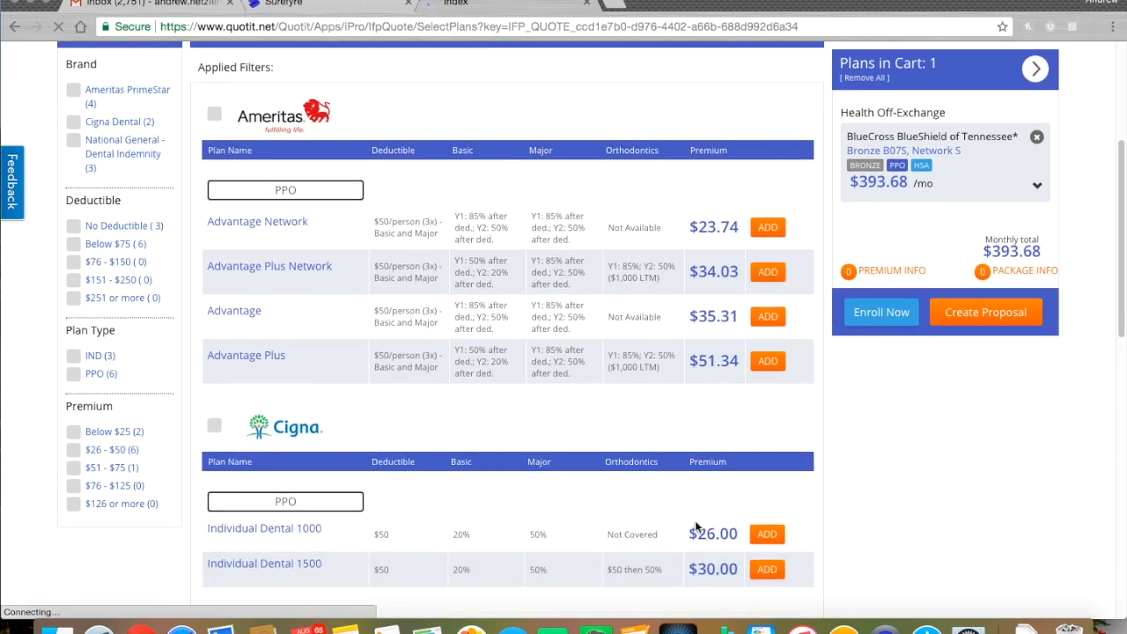
pyautogui.click(766, 574)
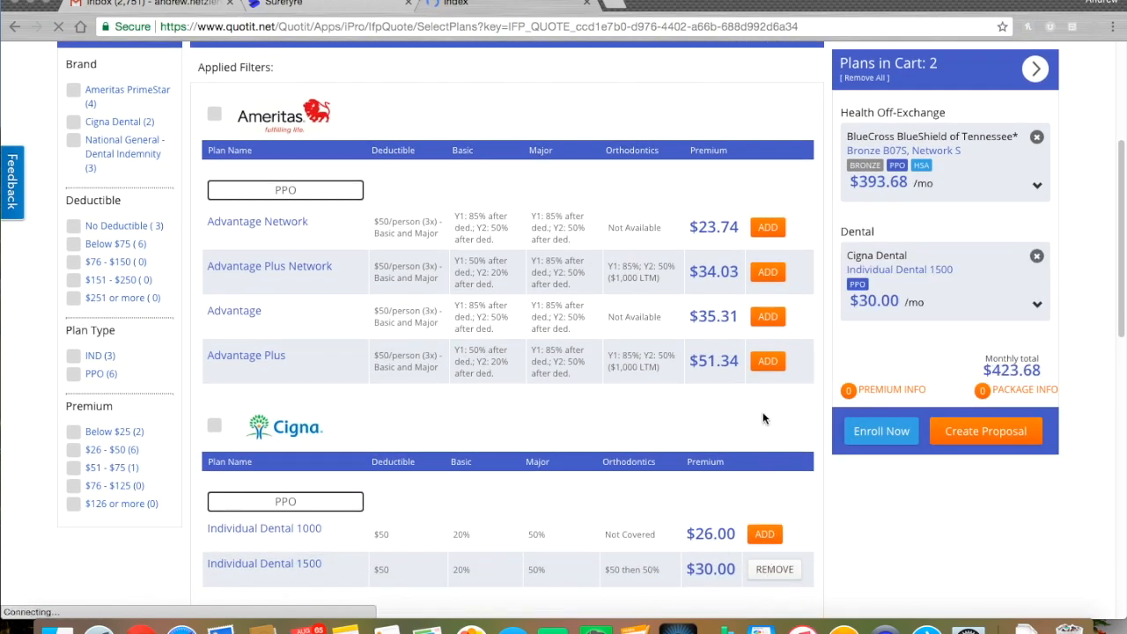
pyautogui.click(768, 363)
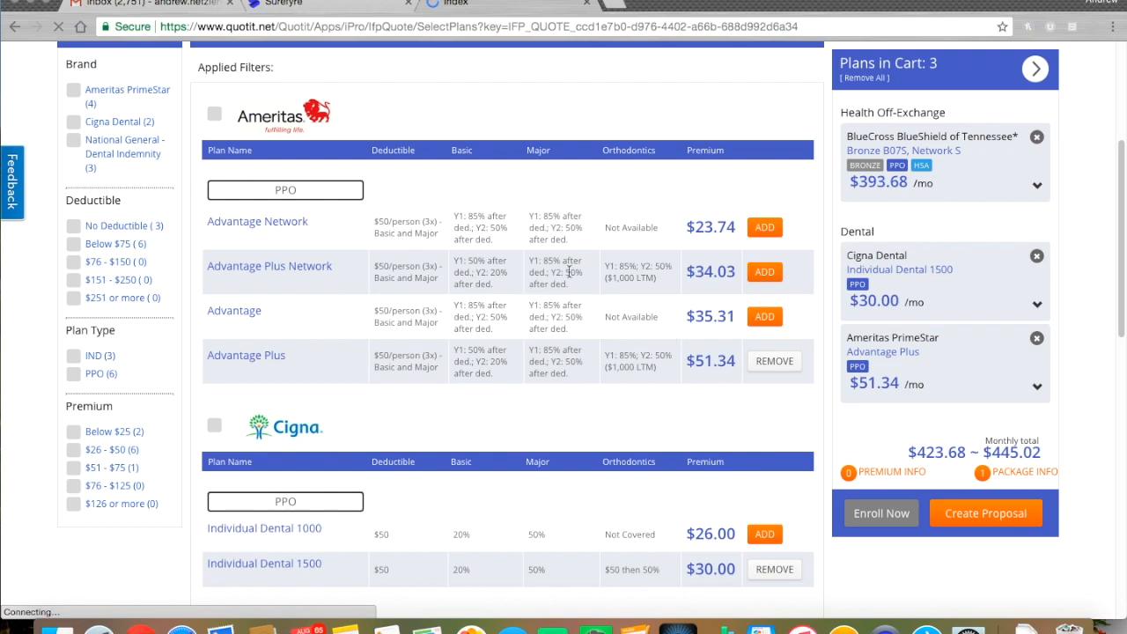
pyautogui.scroll(2, 429, 268)
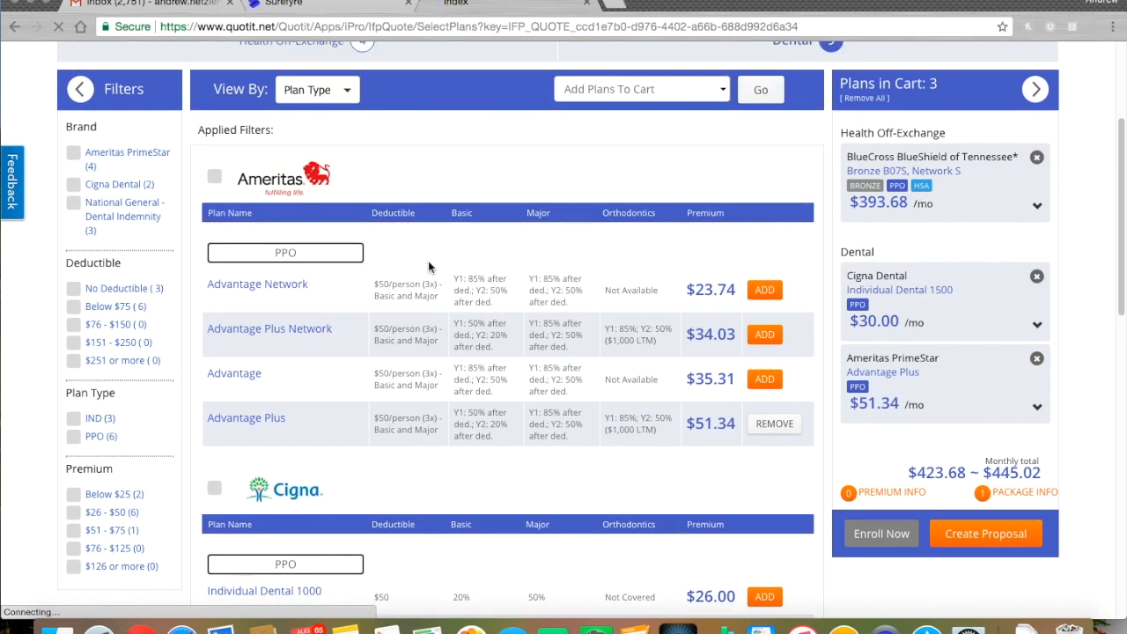
pyautogui.scroll(1, 429, 268)
pyautogui.scroll(1, 428, 286)
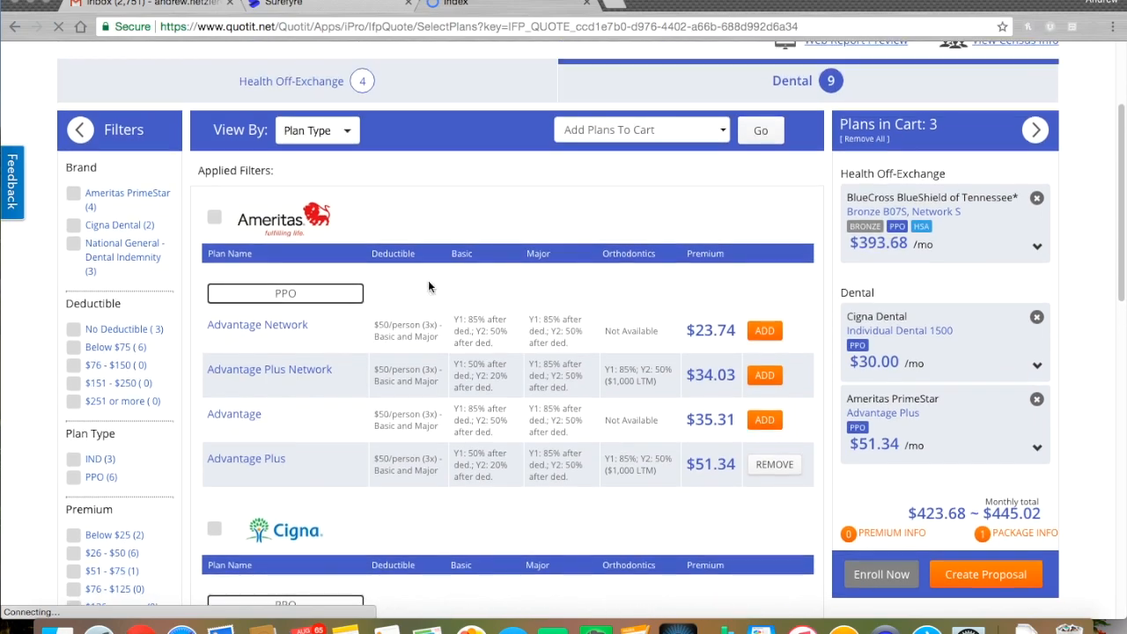
pyautogui.click(388, 87)
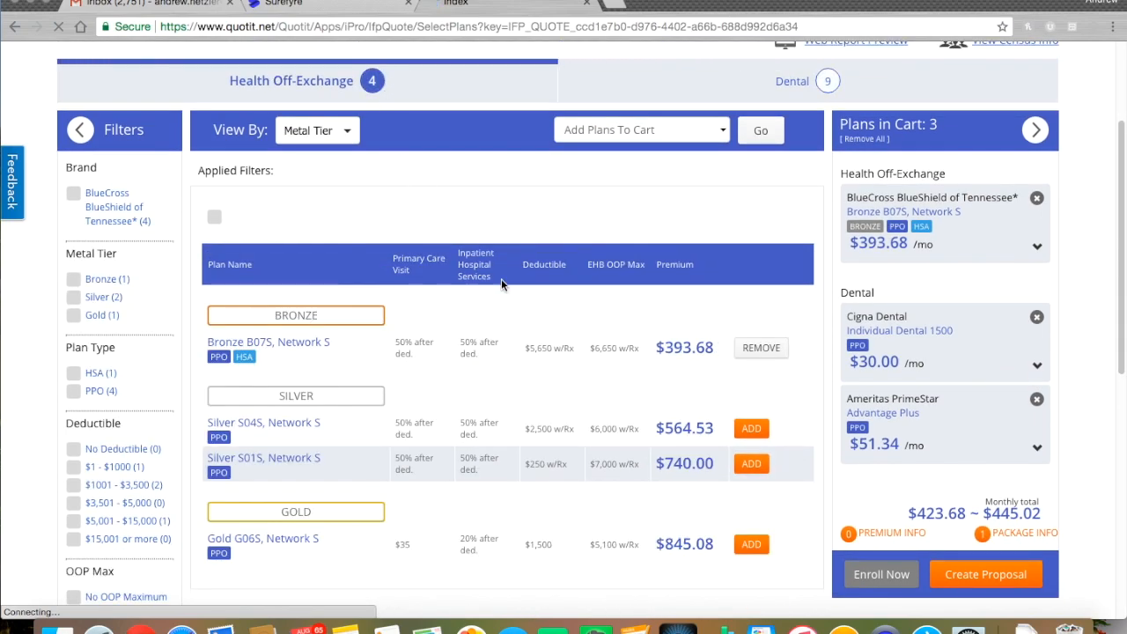
pyautogui.click(744, 466)
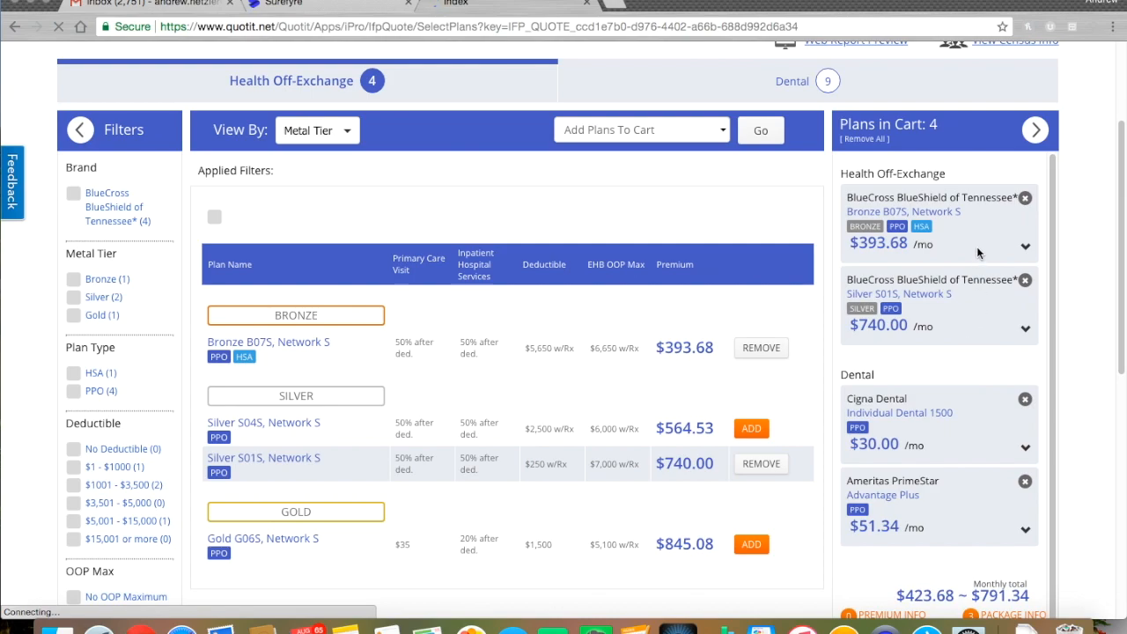
pyautogui.scroll(-1, 988, 421)
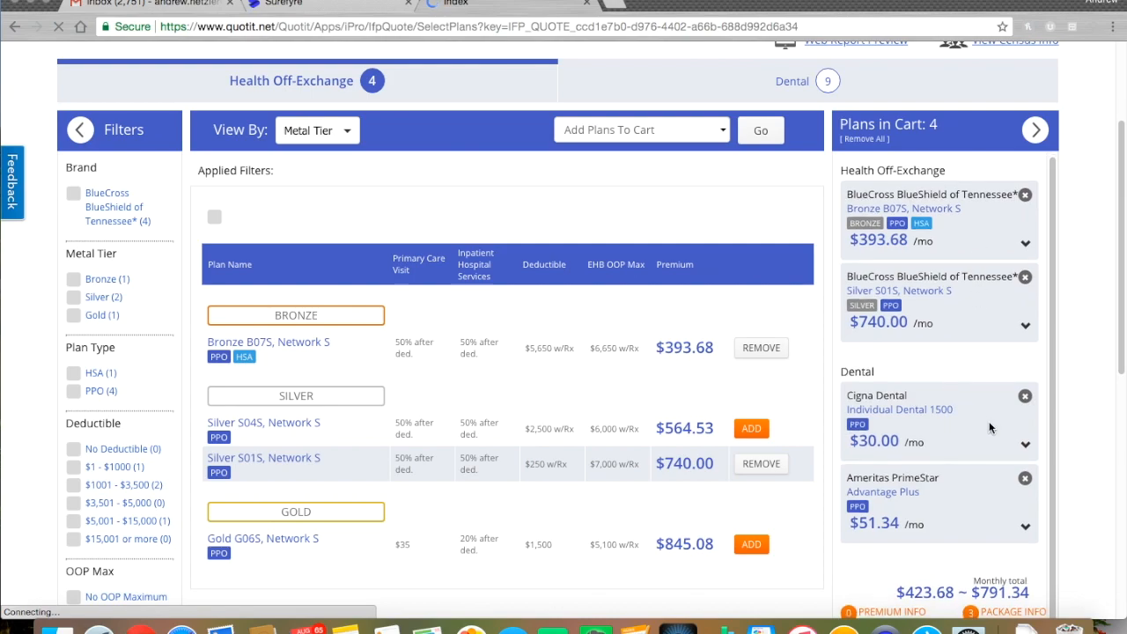
pyautogui.scroll(-3, 978, 499)
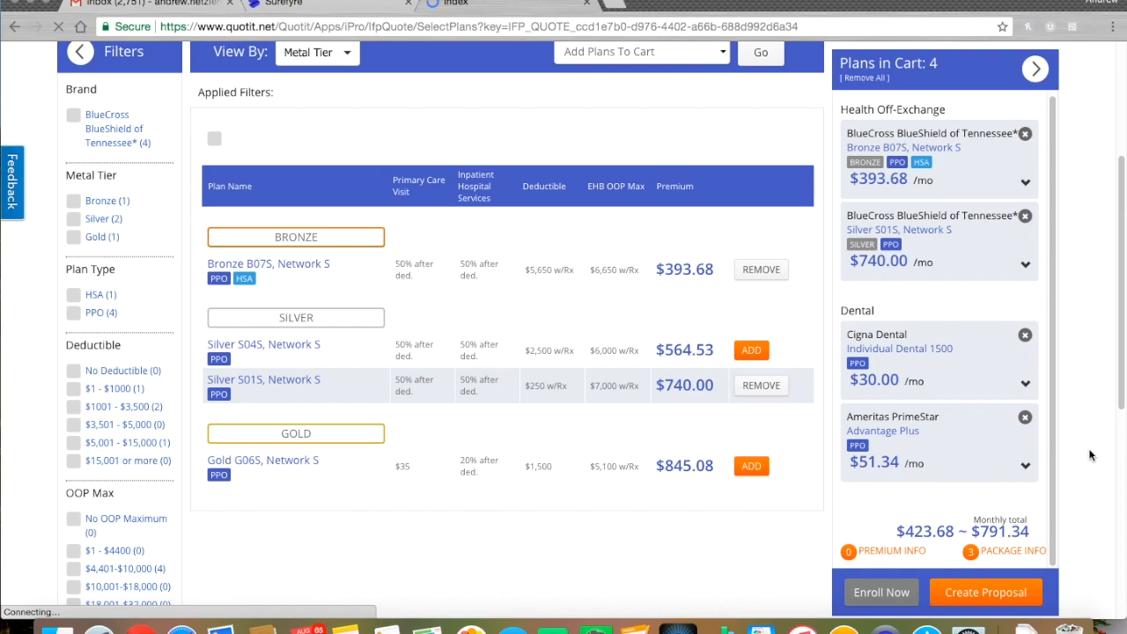
pyautogui.scroll(-1, 1091, 467)
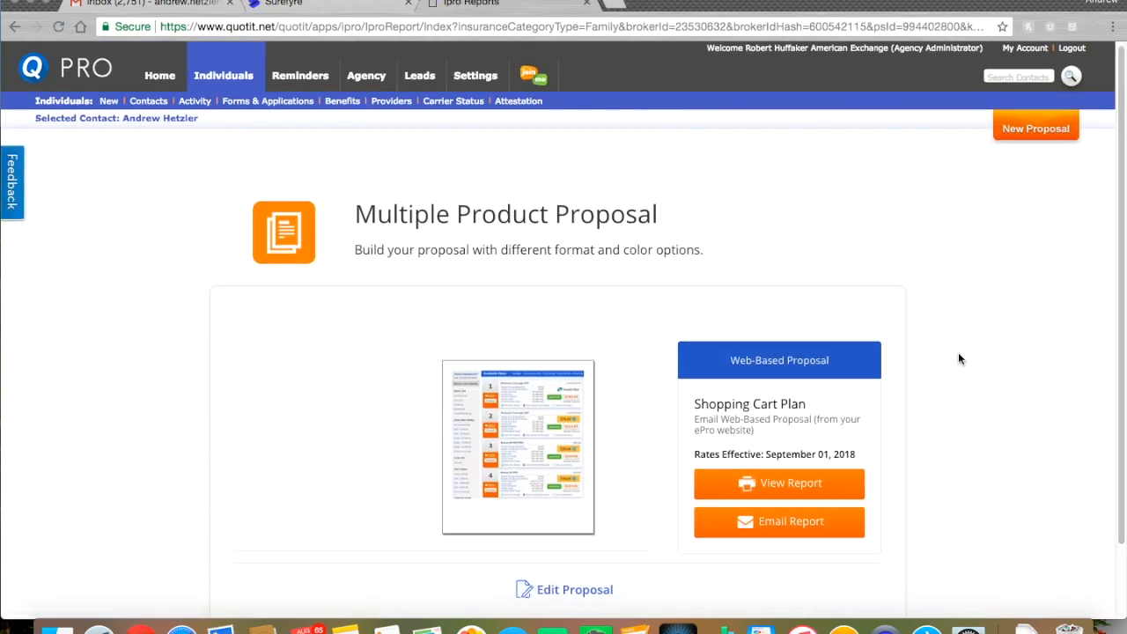
# Review the generated Multiple Product Proposal, then return to editing its plans
pyautogui.scroll(-1, 958, 352)
pyautogui.scroll(-3, 962, 326)
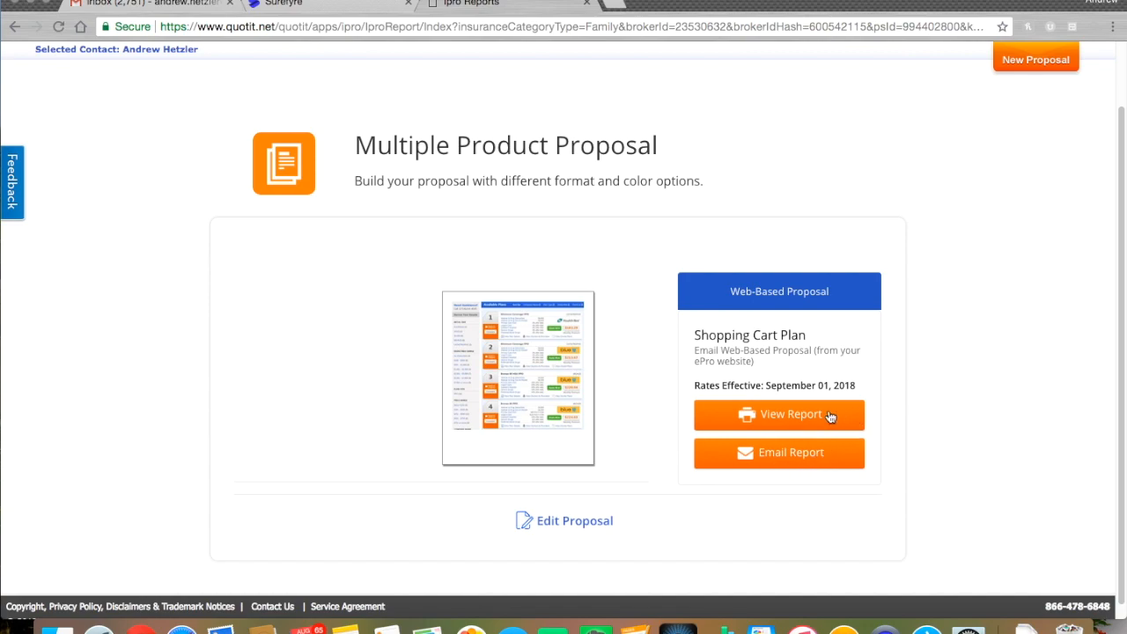
pyautogui.click(577, 527)
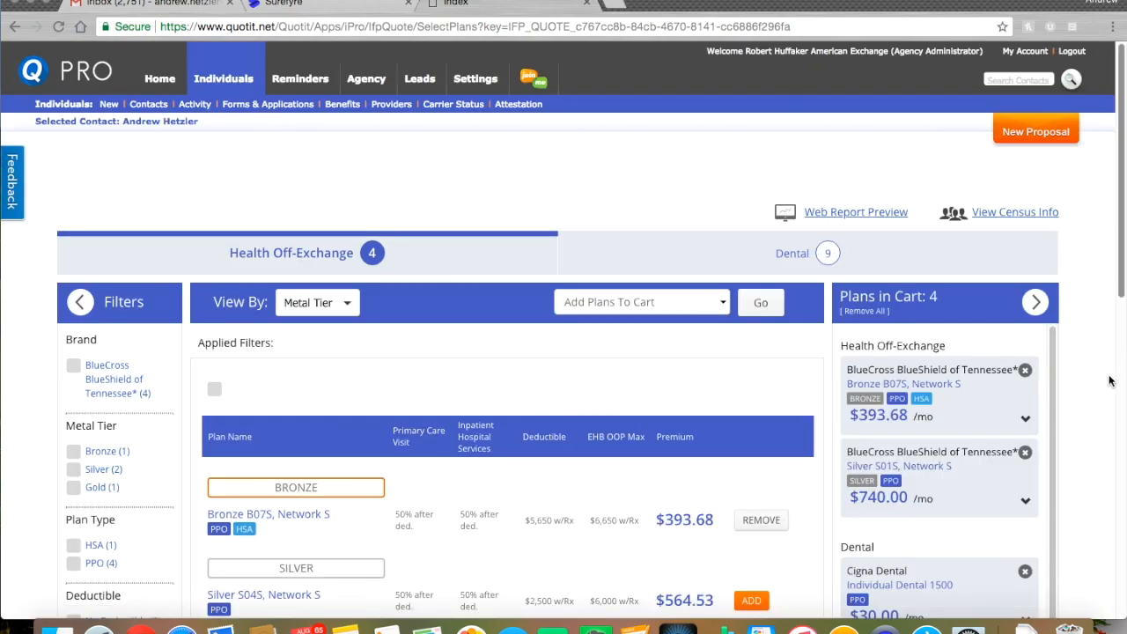
# Swap Silver S01S for Gold G06S ($845.08) in the cart and regenerate the proposal
pyautogui.scroll(-2, 1102, 388)
pyautogui.scroll(-5, 1101, 394)
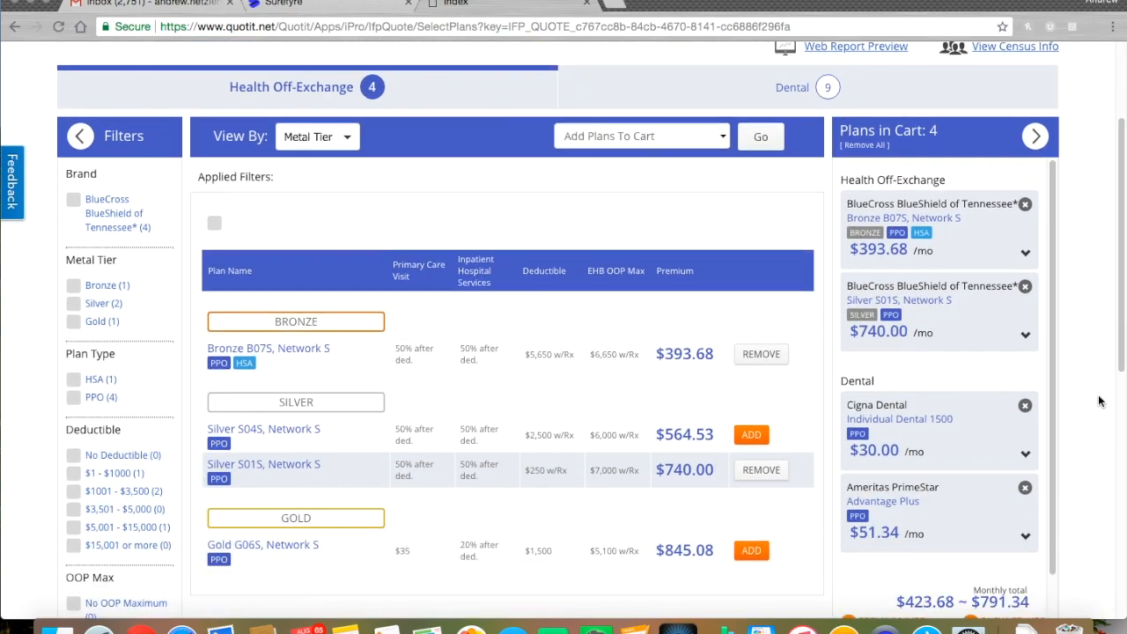
pyautogui.scroll(-1, 1097, 400)
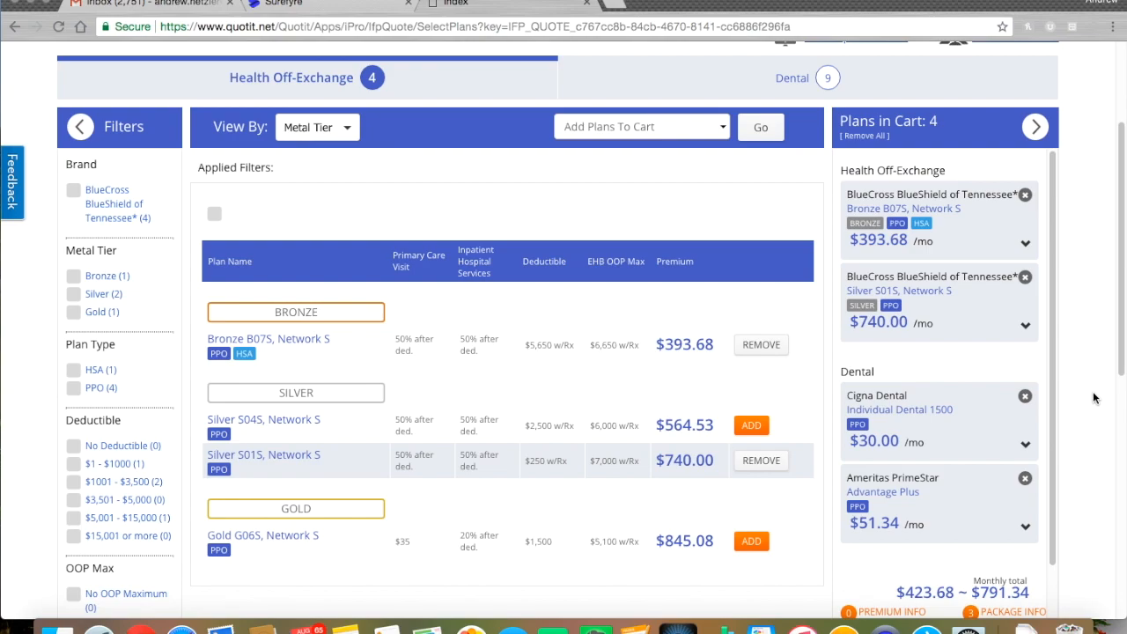
pyautogui.click(751, 543)
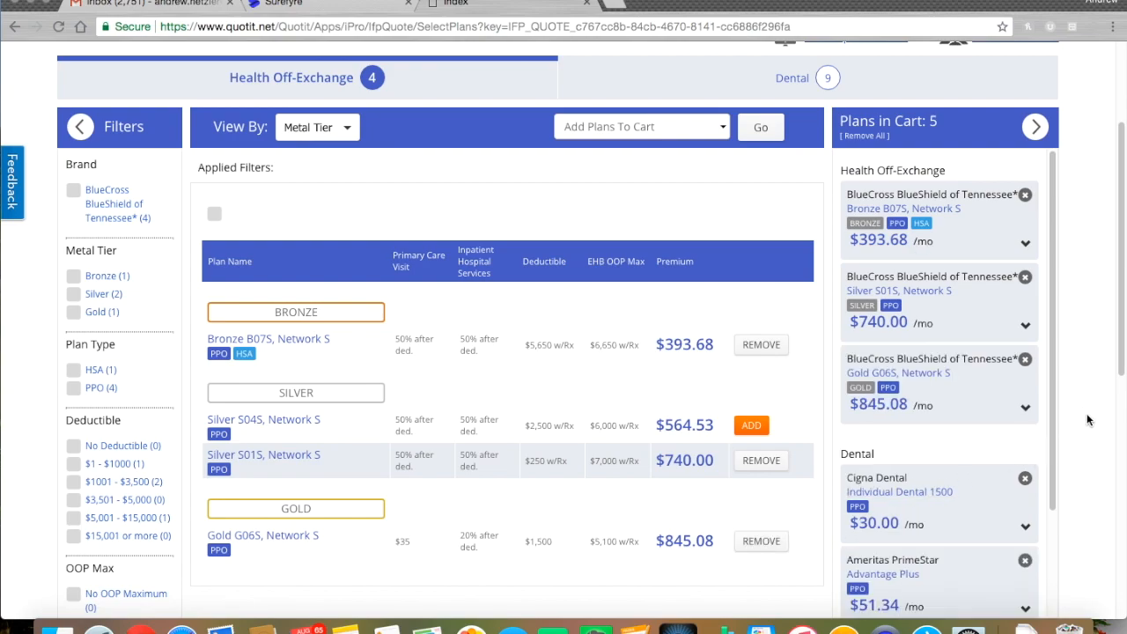
pyautogui.click(1024, 277)
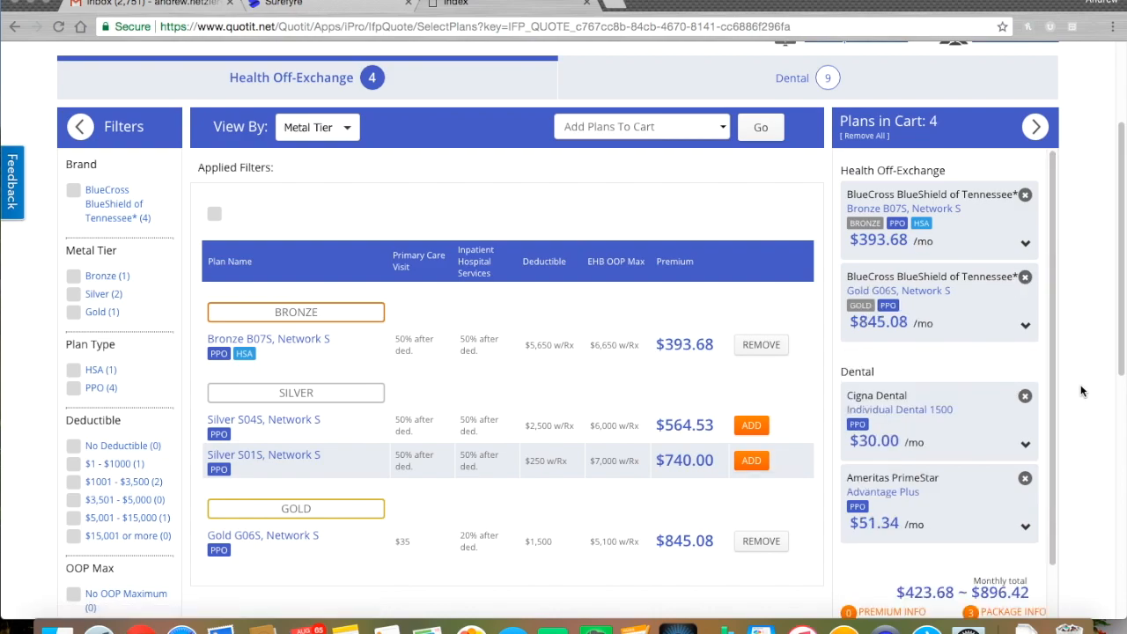
pyautogui.scroll(-3, 1071, 387)
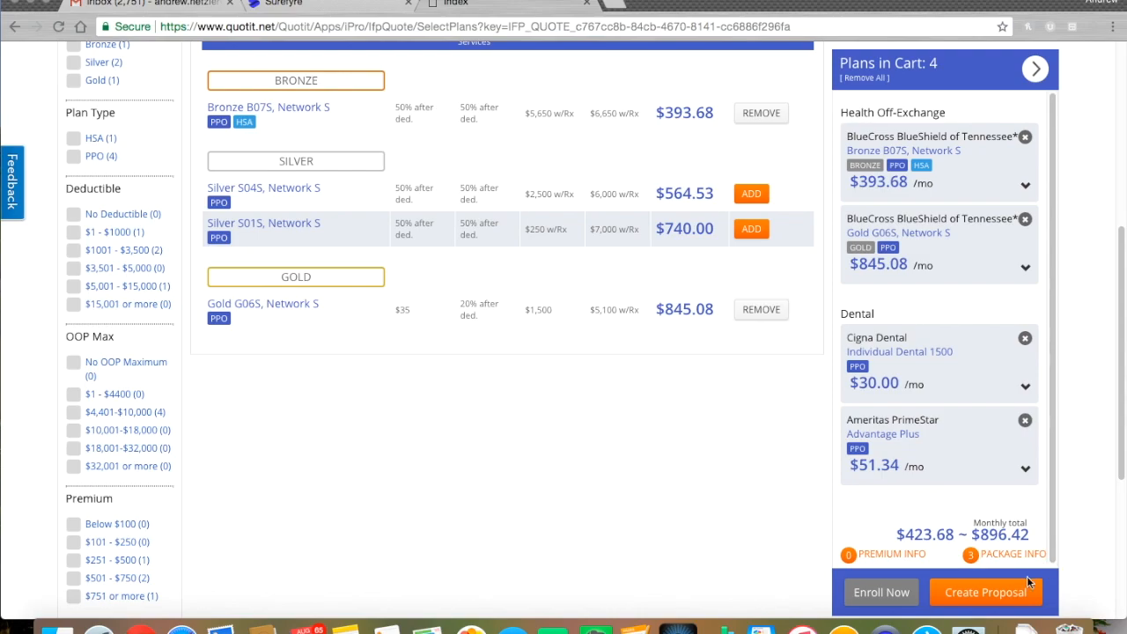
pyautogui.click(1002, 599)
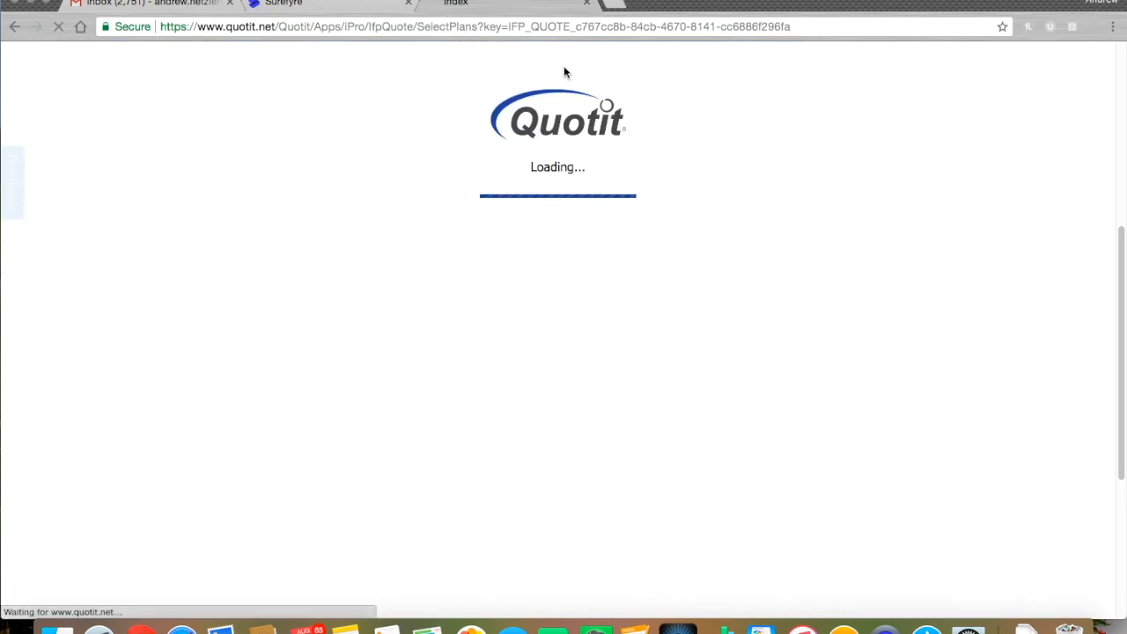
# Open the web-based proposal report in its own 'Let's compare & shop plans' window
pyautogui.scroll(-1, 1007, 393)
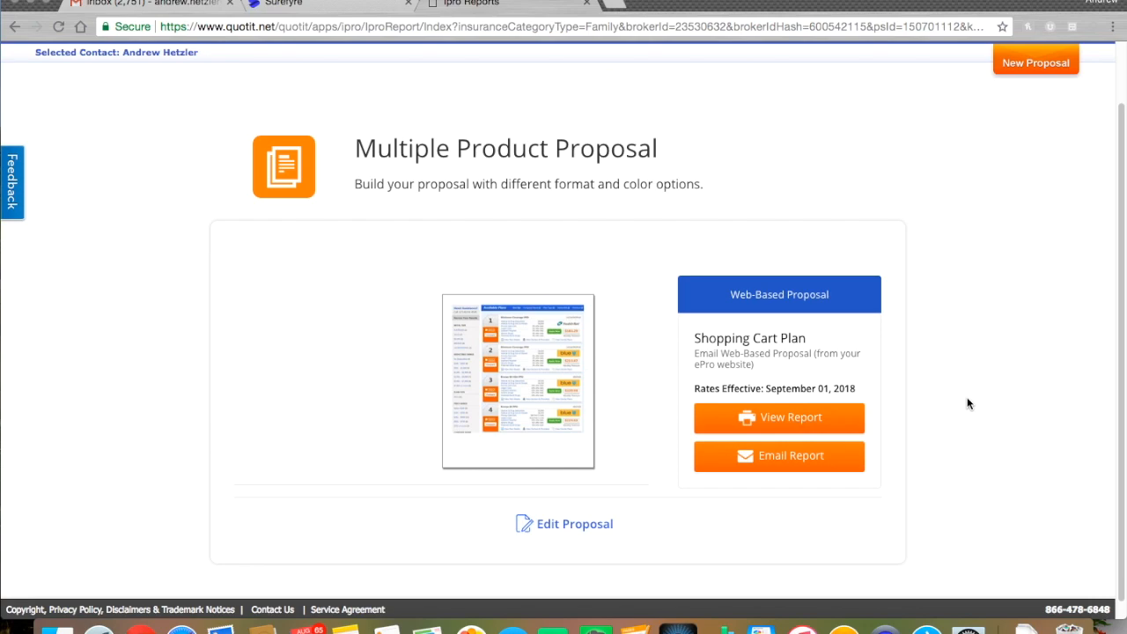
pyautogui.click(783, 421)
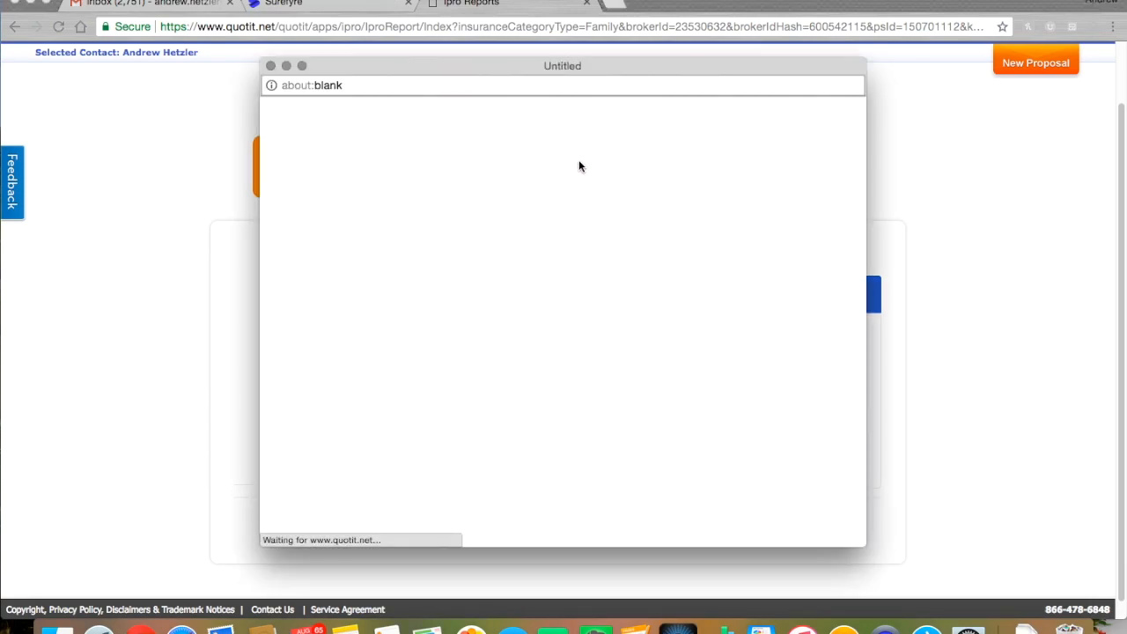
# Maximize the report window and add Bronze B07S from the Health Off-Exchange plans to the cart
pyautogui.click(303, 66)
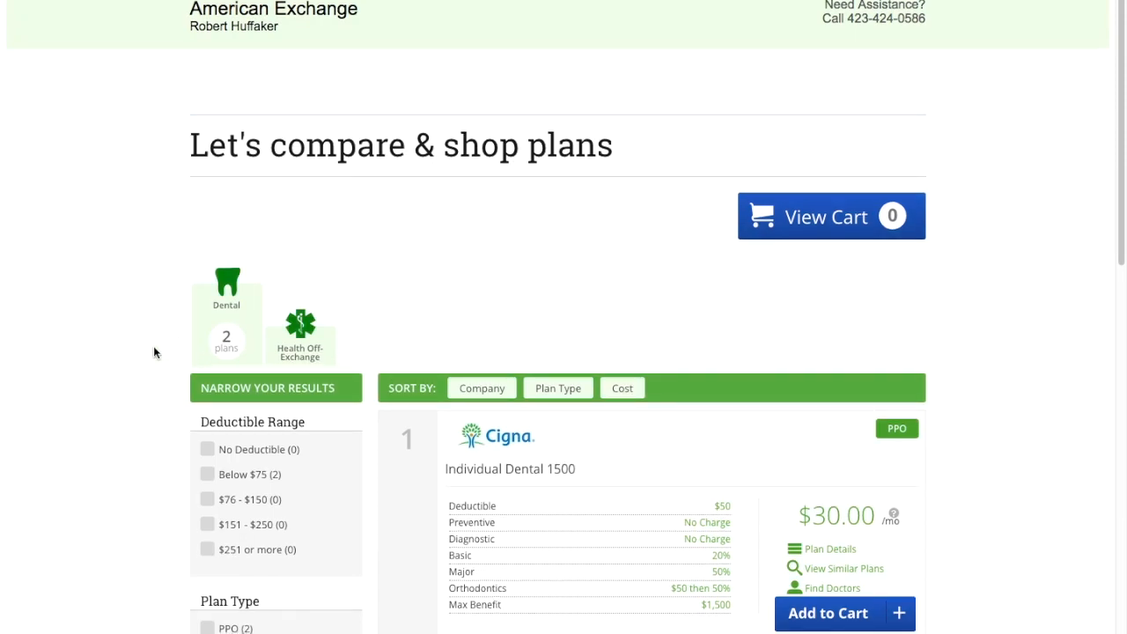
pyautogui.scroll(-2, 163, 354)
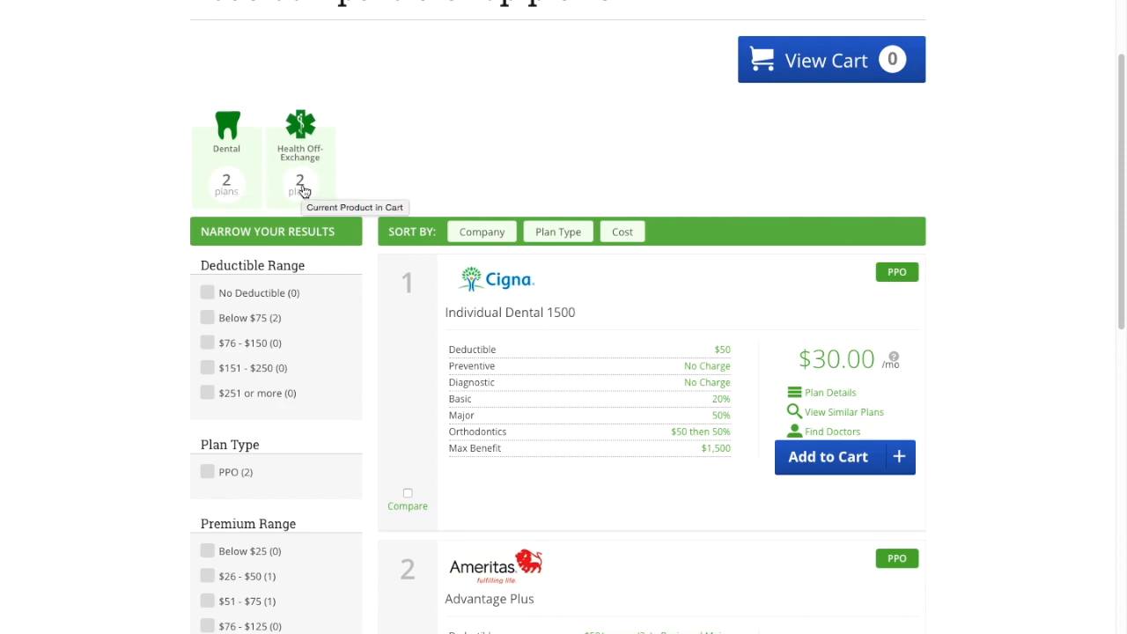
pyautogui.click(300, 185)
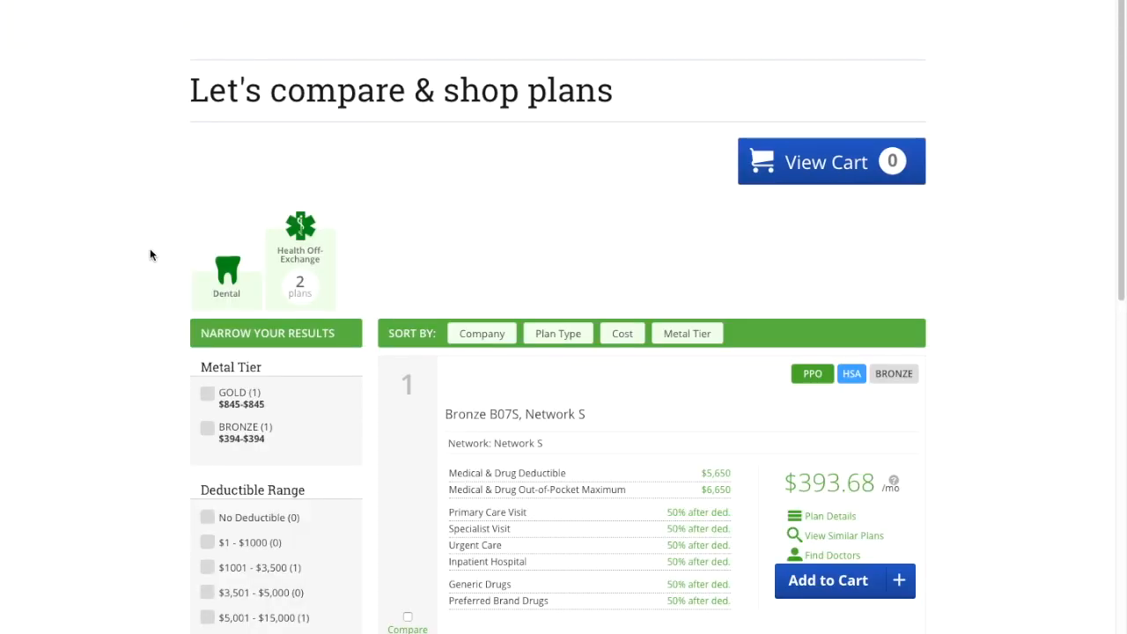
pyautogui.scroll(-1, 148, 249)
pyautogui.scroll(1, 148, 249)
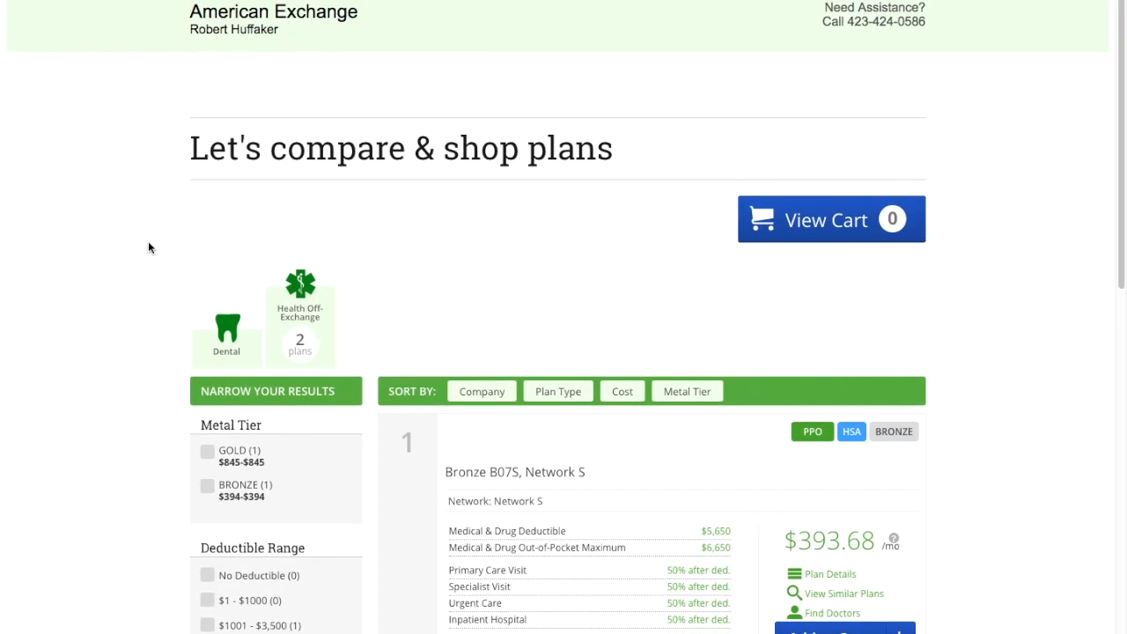
pyautogui.scroll(-1, 148, 240)
pyautogui.scroll(-2, 148, 240)
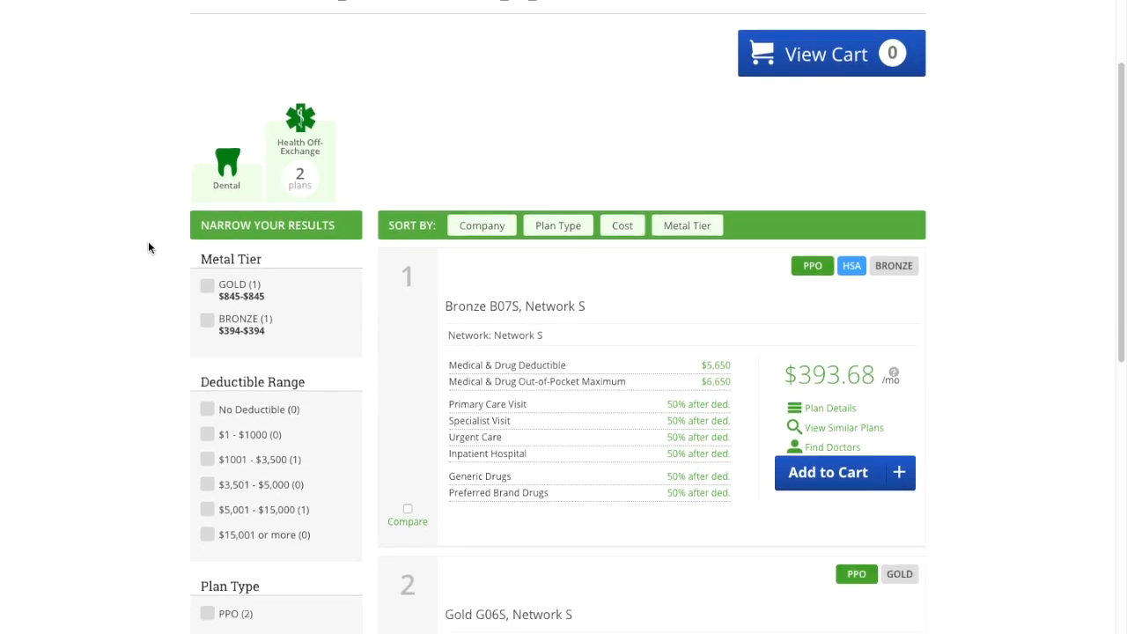
pyautogui.scroll(-1, 148, 241)
pyautogui.scroll(-1, 148, 247)
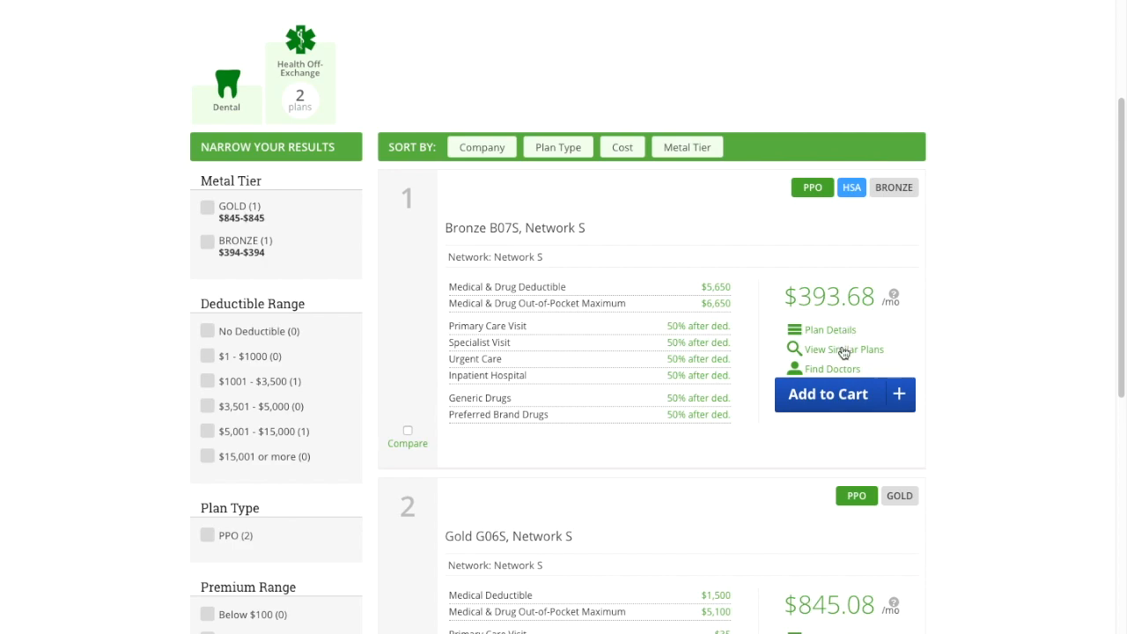
pyautogui.scroll(-1, 954, 317)
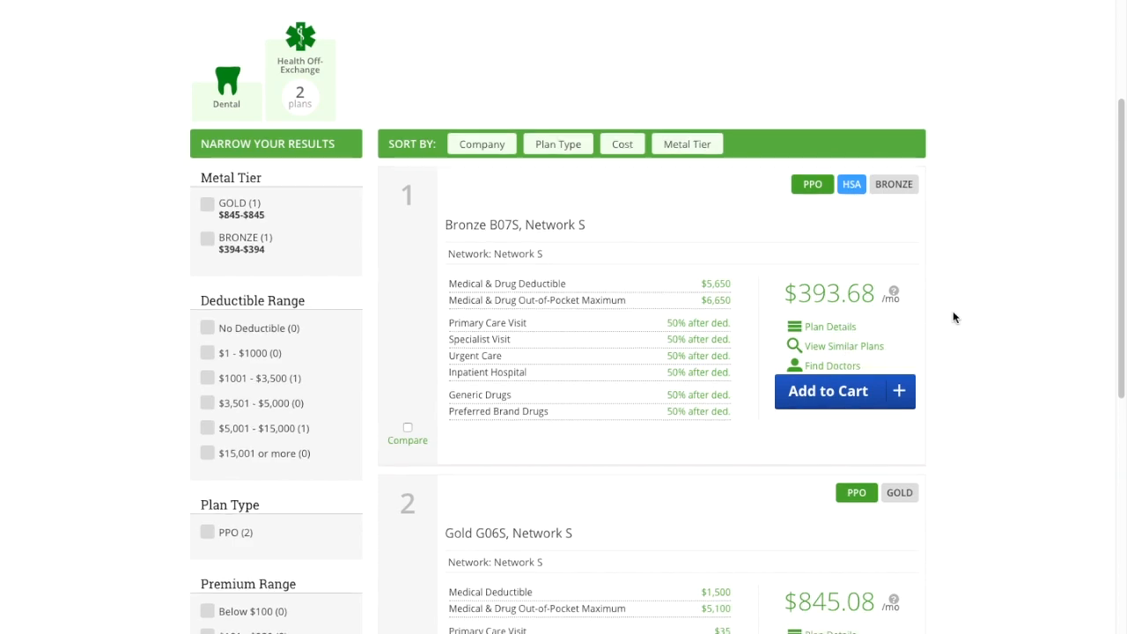
pyautogui.scroll(-1, 953, 317)
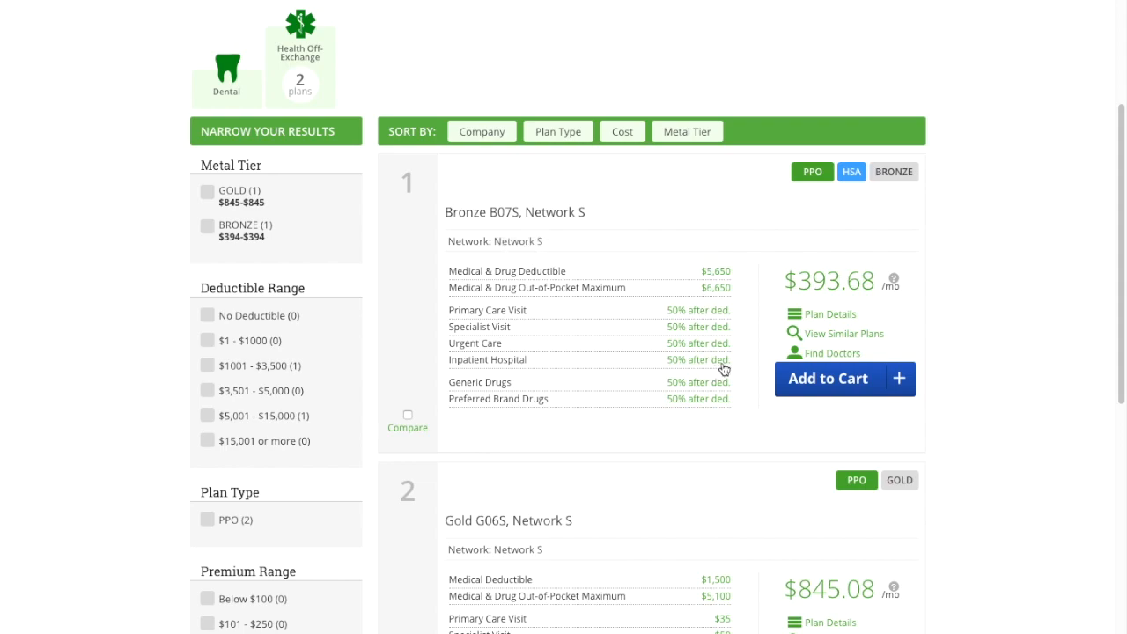
pyautogui.click(904, 385)
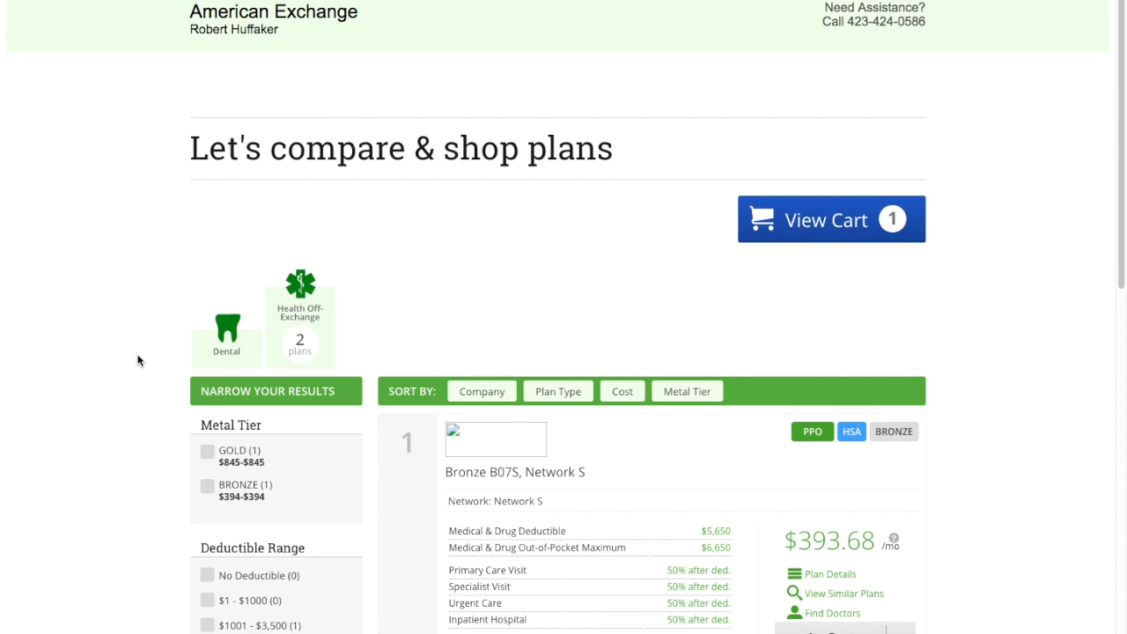
# Add the Cigna Individual Dental 1500 plan ($30.00/mo) to the cart
pyautogui.click(233, 351)
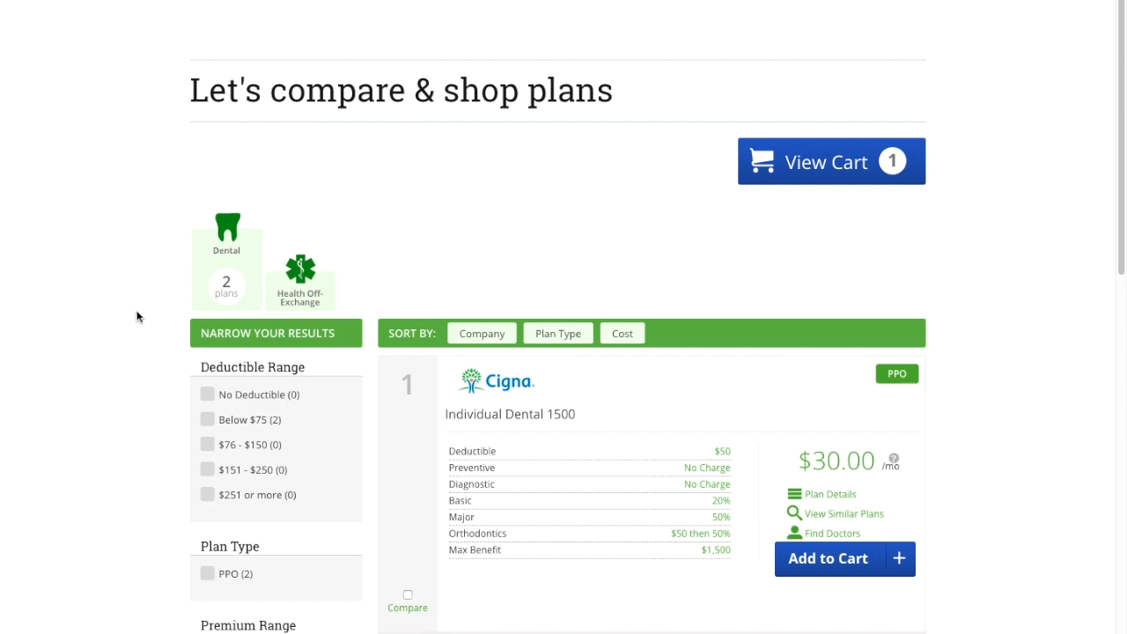
pyautogui.scroll(-3, 136, 317)
pyautogui.click(906, 287)
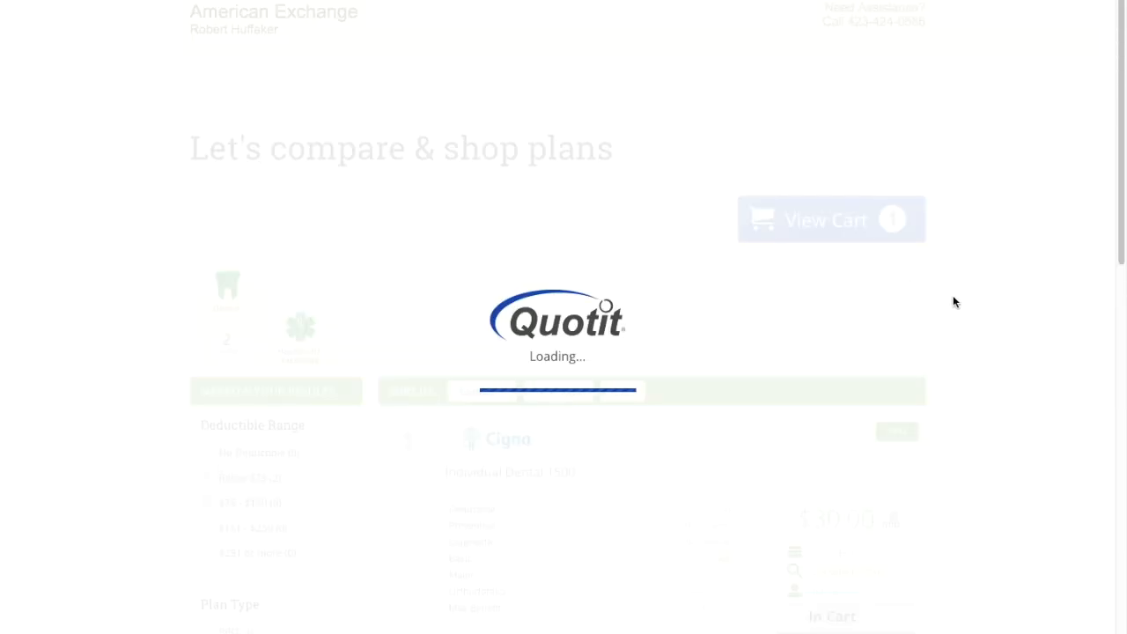
# Review the cart: Bronze B07S and Cigna Dental 1500 totaling $423.68/mo, plus add-on offers
pyautogui.click(834, 222)
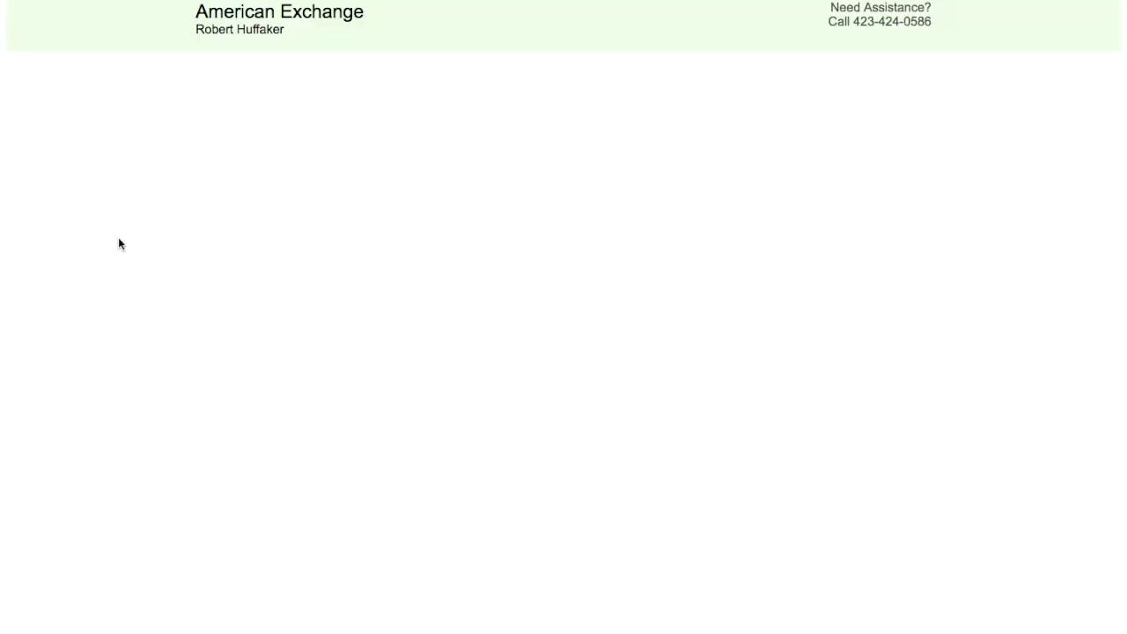
pyautogui.scroll(-5, 122, 260)
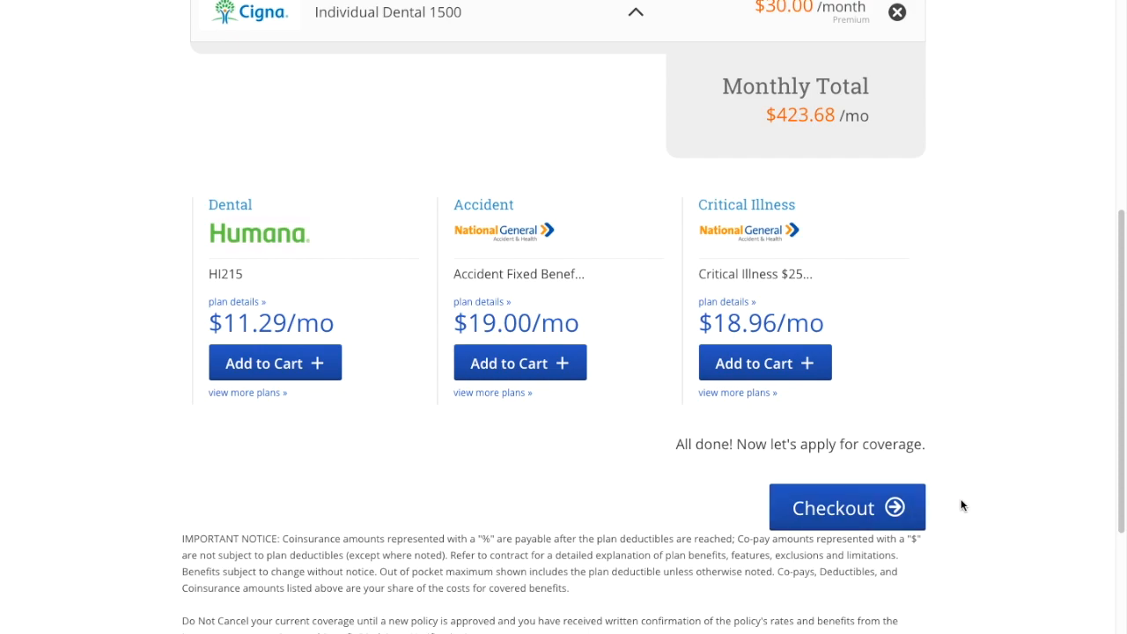
pyautogui.scroll(1, 958, 307)
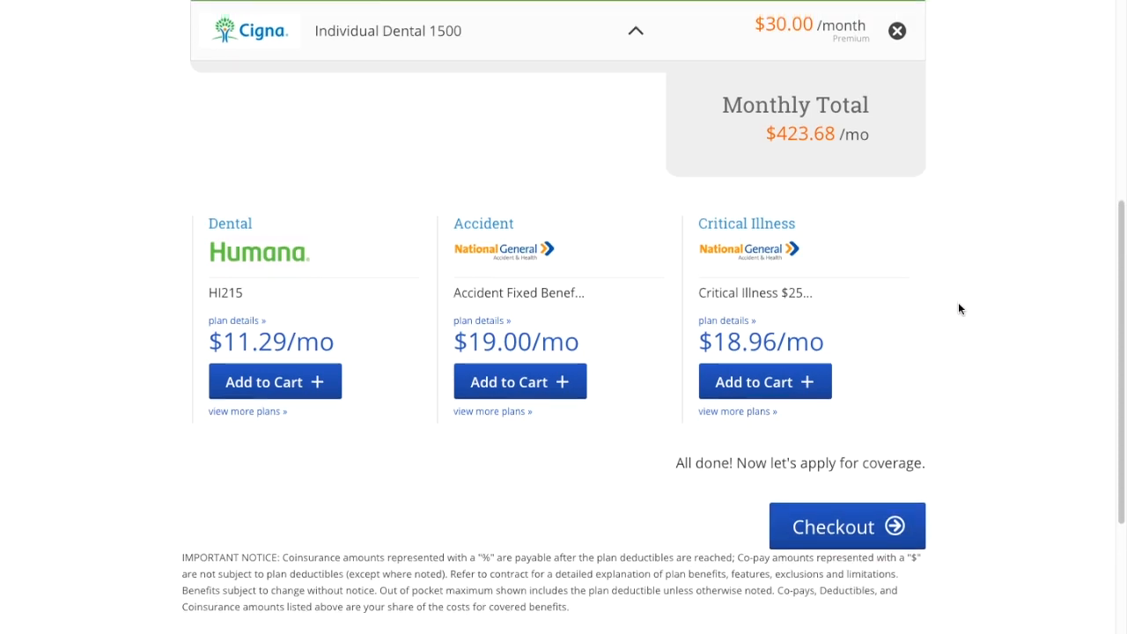
pyautogui.scroll(4, 960, 308)
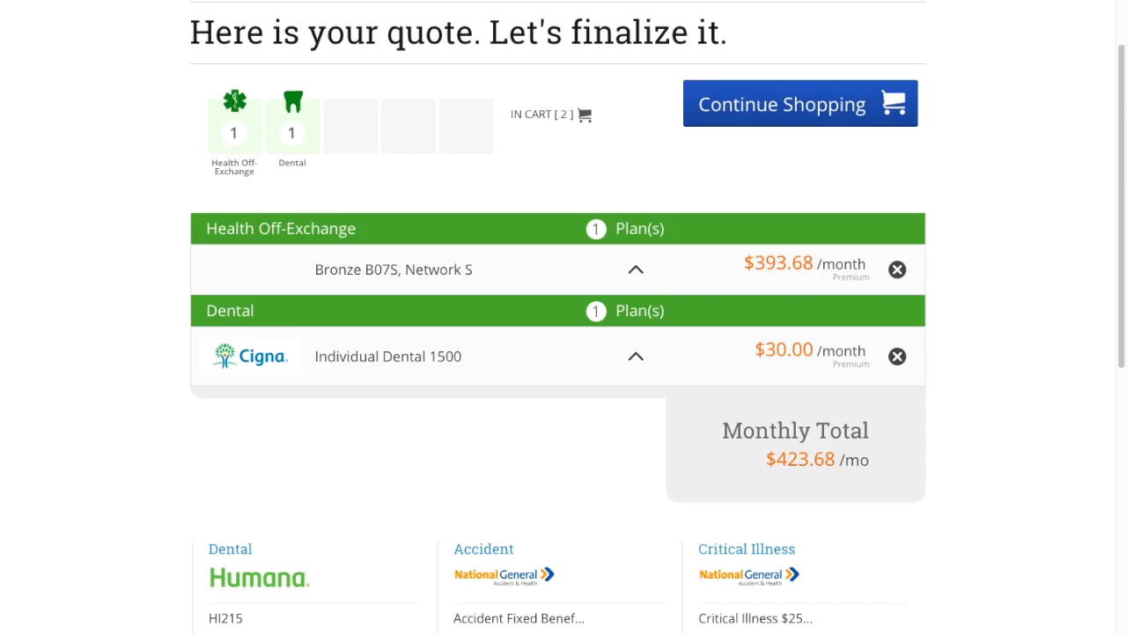